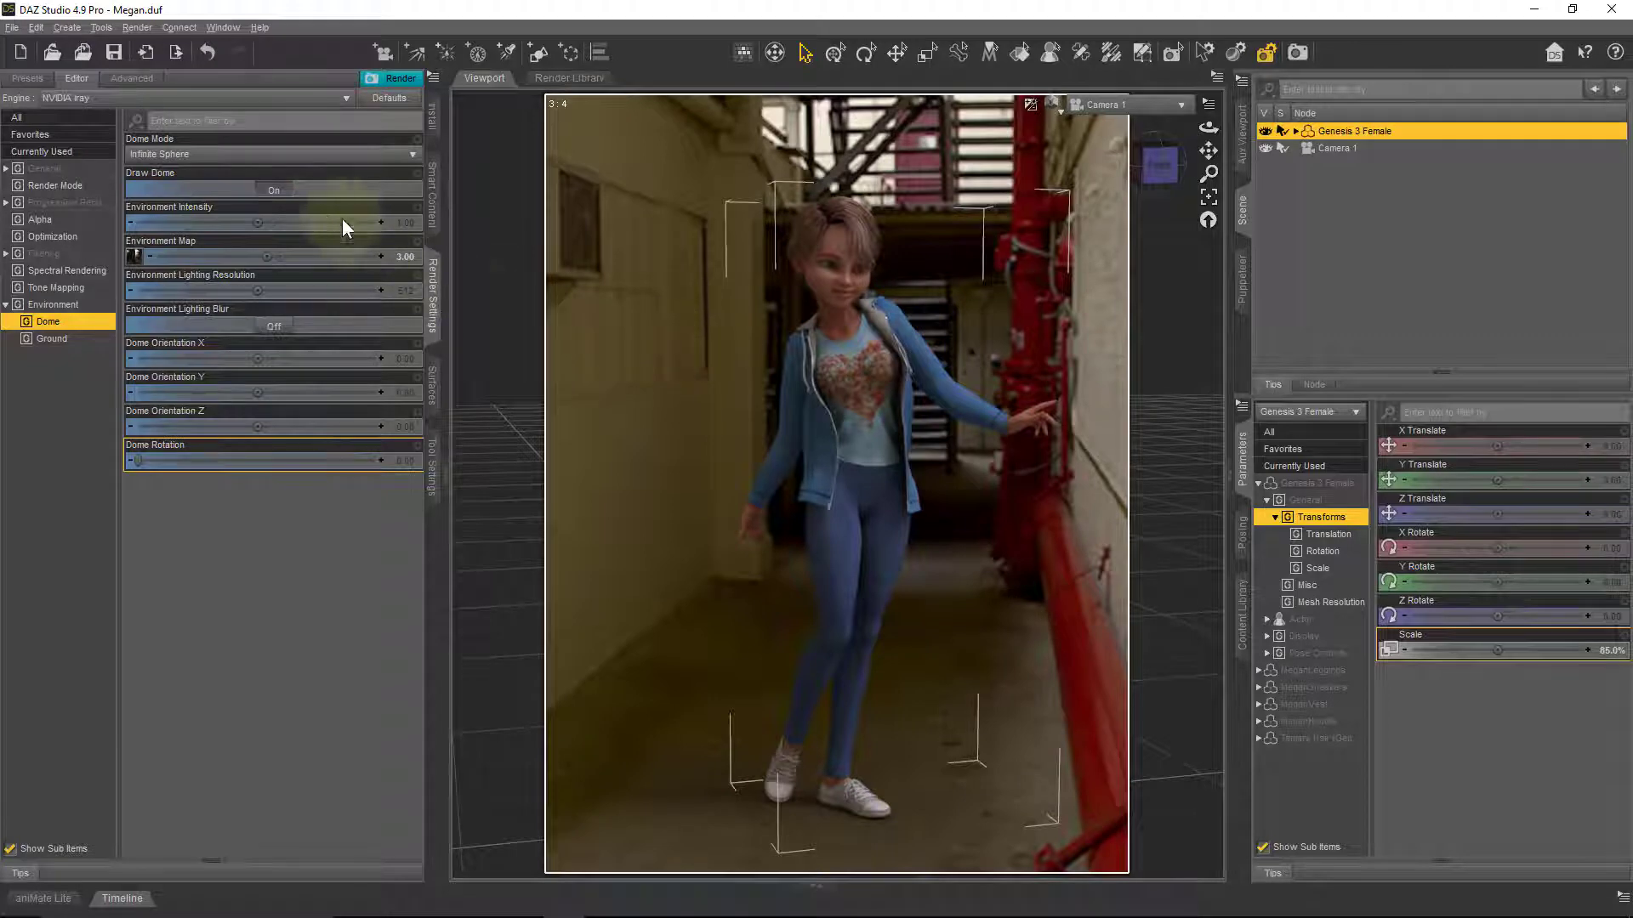
- Turn Draw Dome off and confirm Camera 1's Headlamp Mode is Off
{"action": "left_click", "coordinate": [281, 190]}
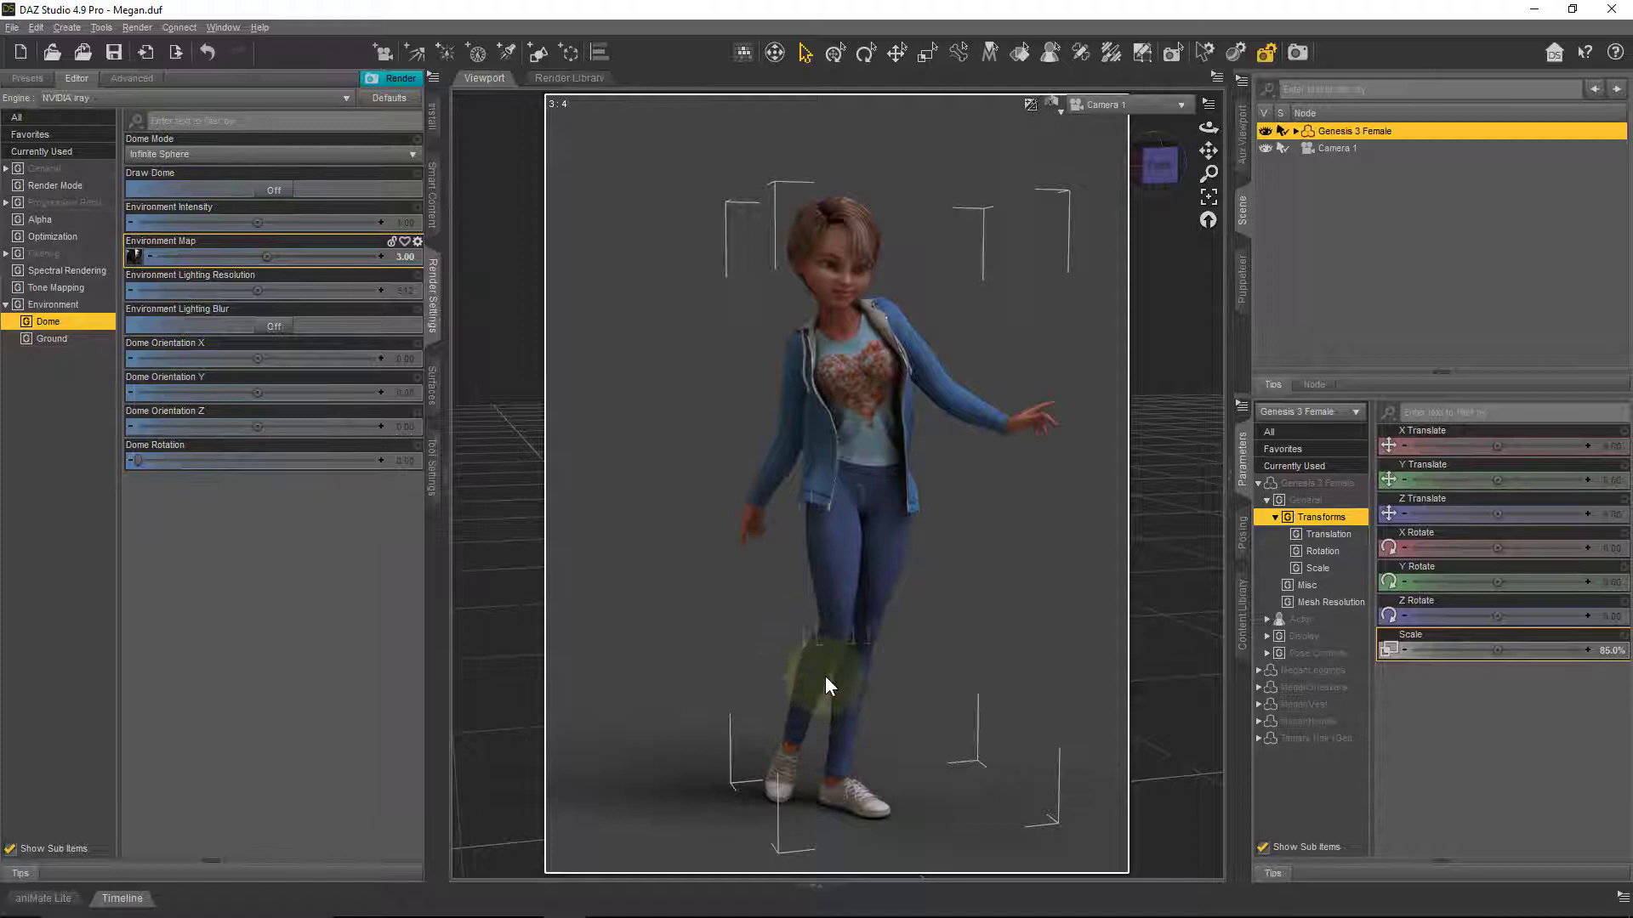
{"action": "left_click", "coordinate": [1340, 147]}
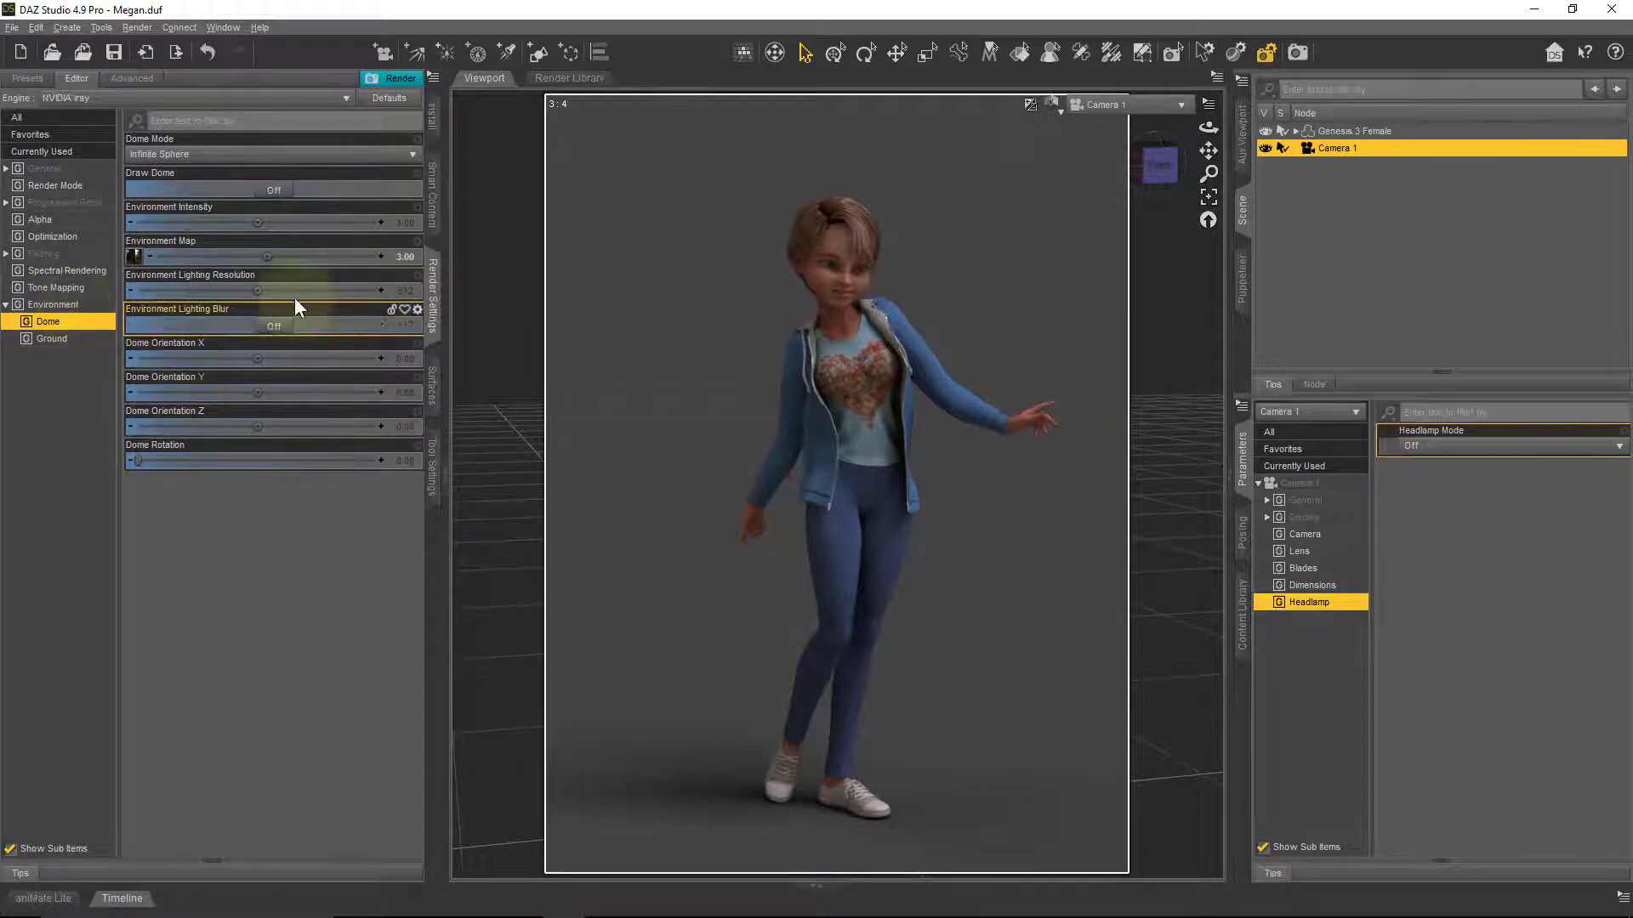
{"action": "mouse_move", "coordinate": [136, 266]}
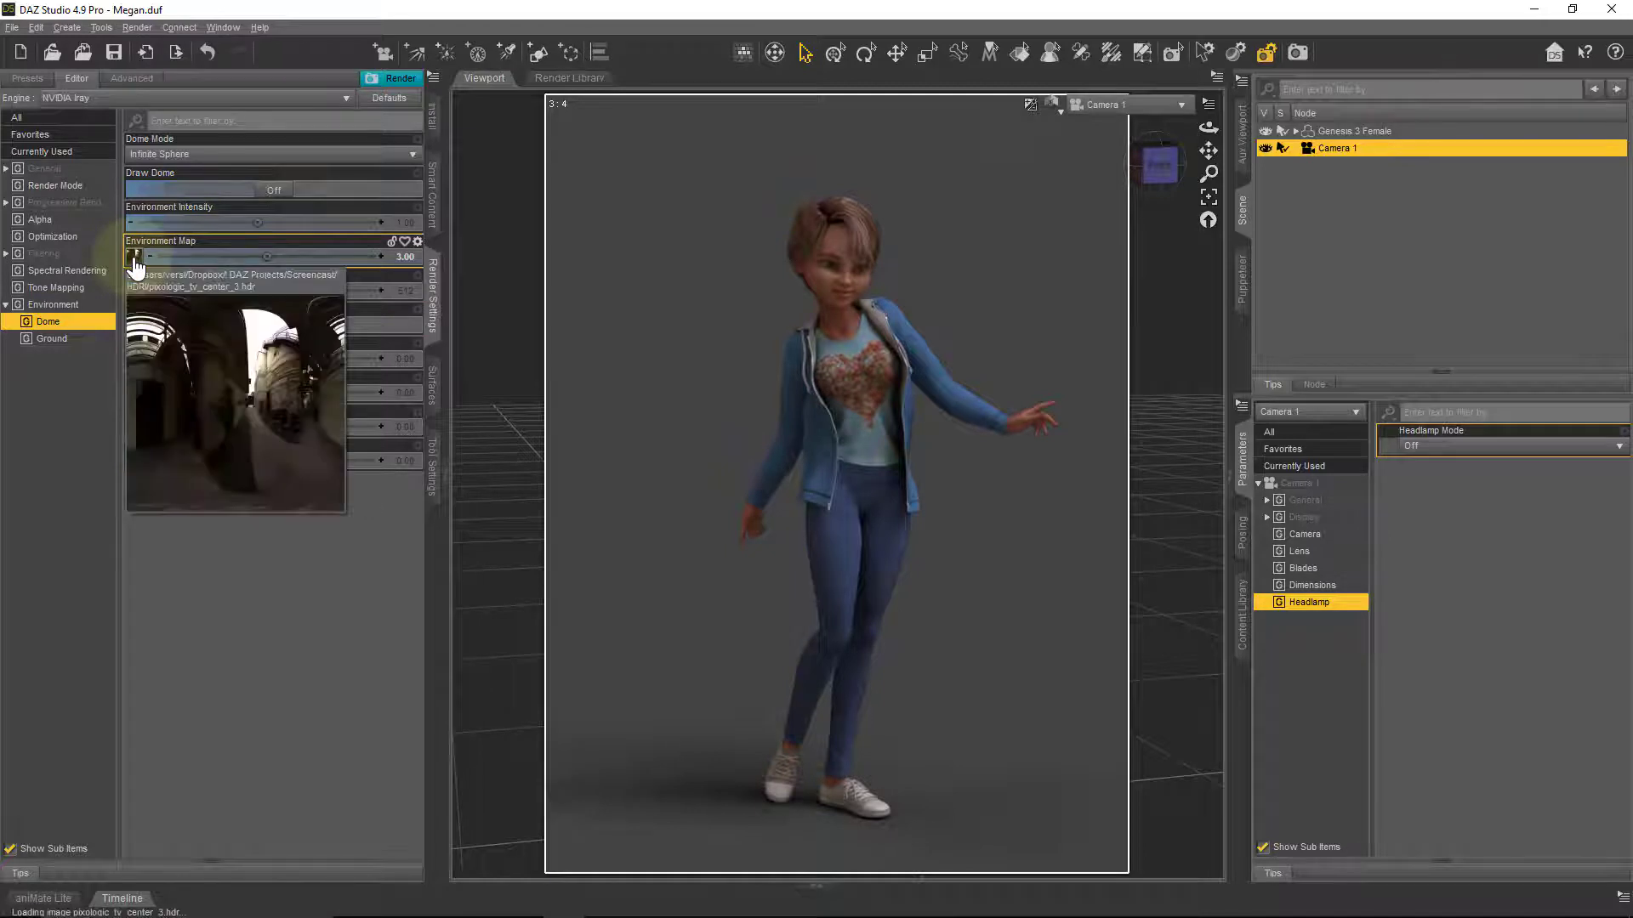
- Show all Environment settings and switch Environment Mode to Dome Only, then Scene Only
{"action": "left_click", "coordinate": [78, 306]}
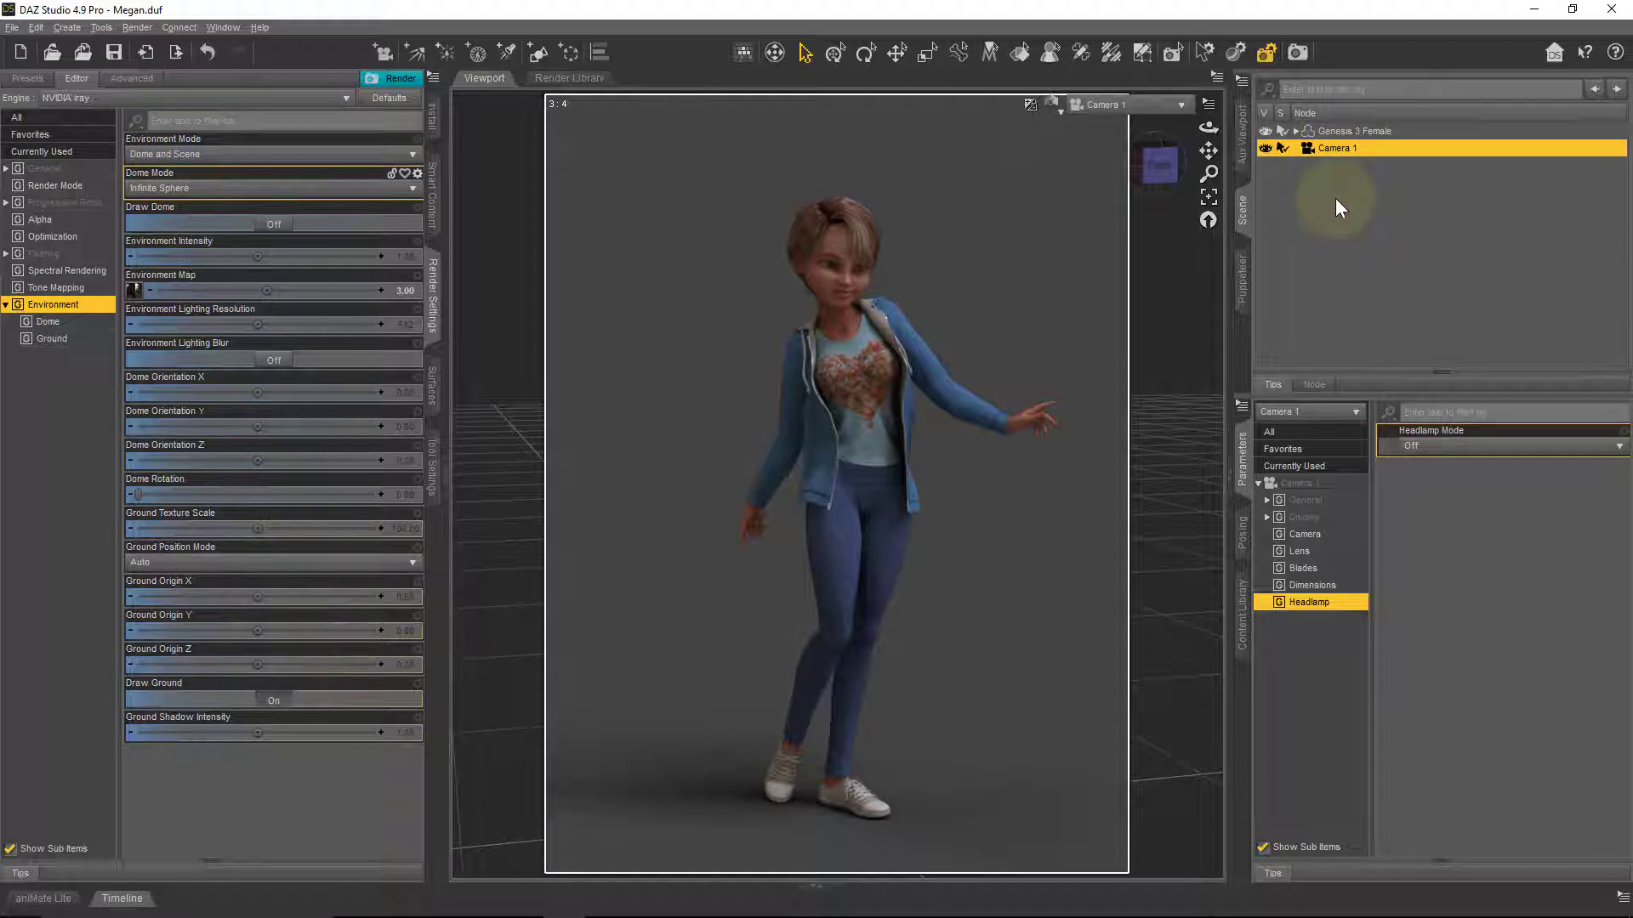
{"action": "left_click", "coordinate": [412, 156]}
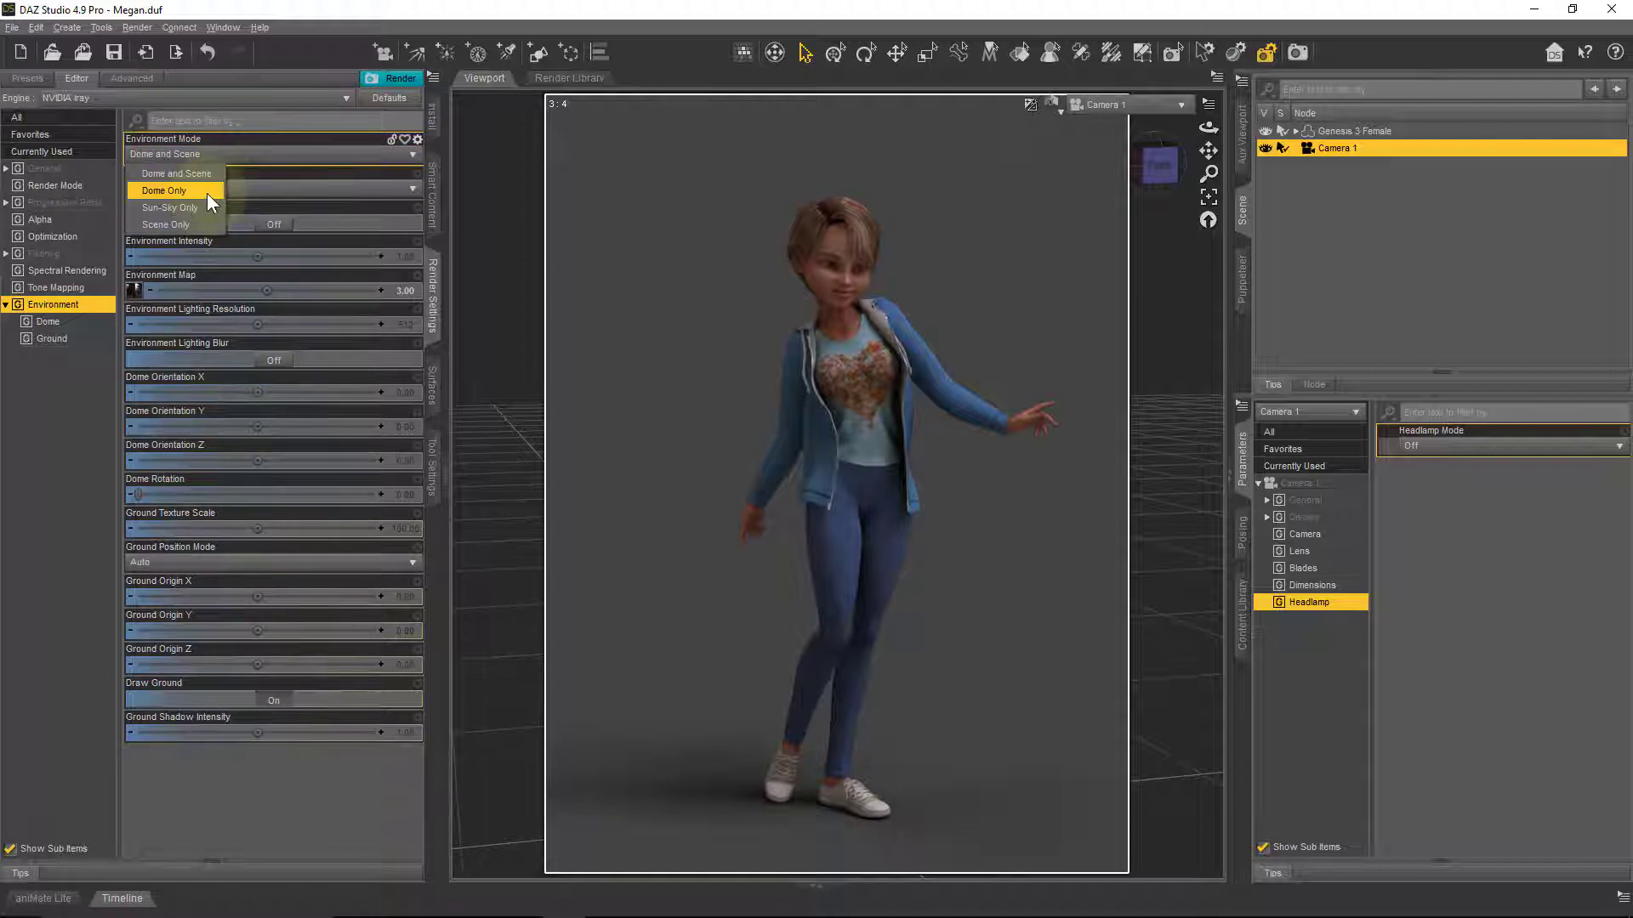
{"action": "left_click", "coordinate": [207, 192]}
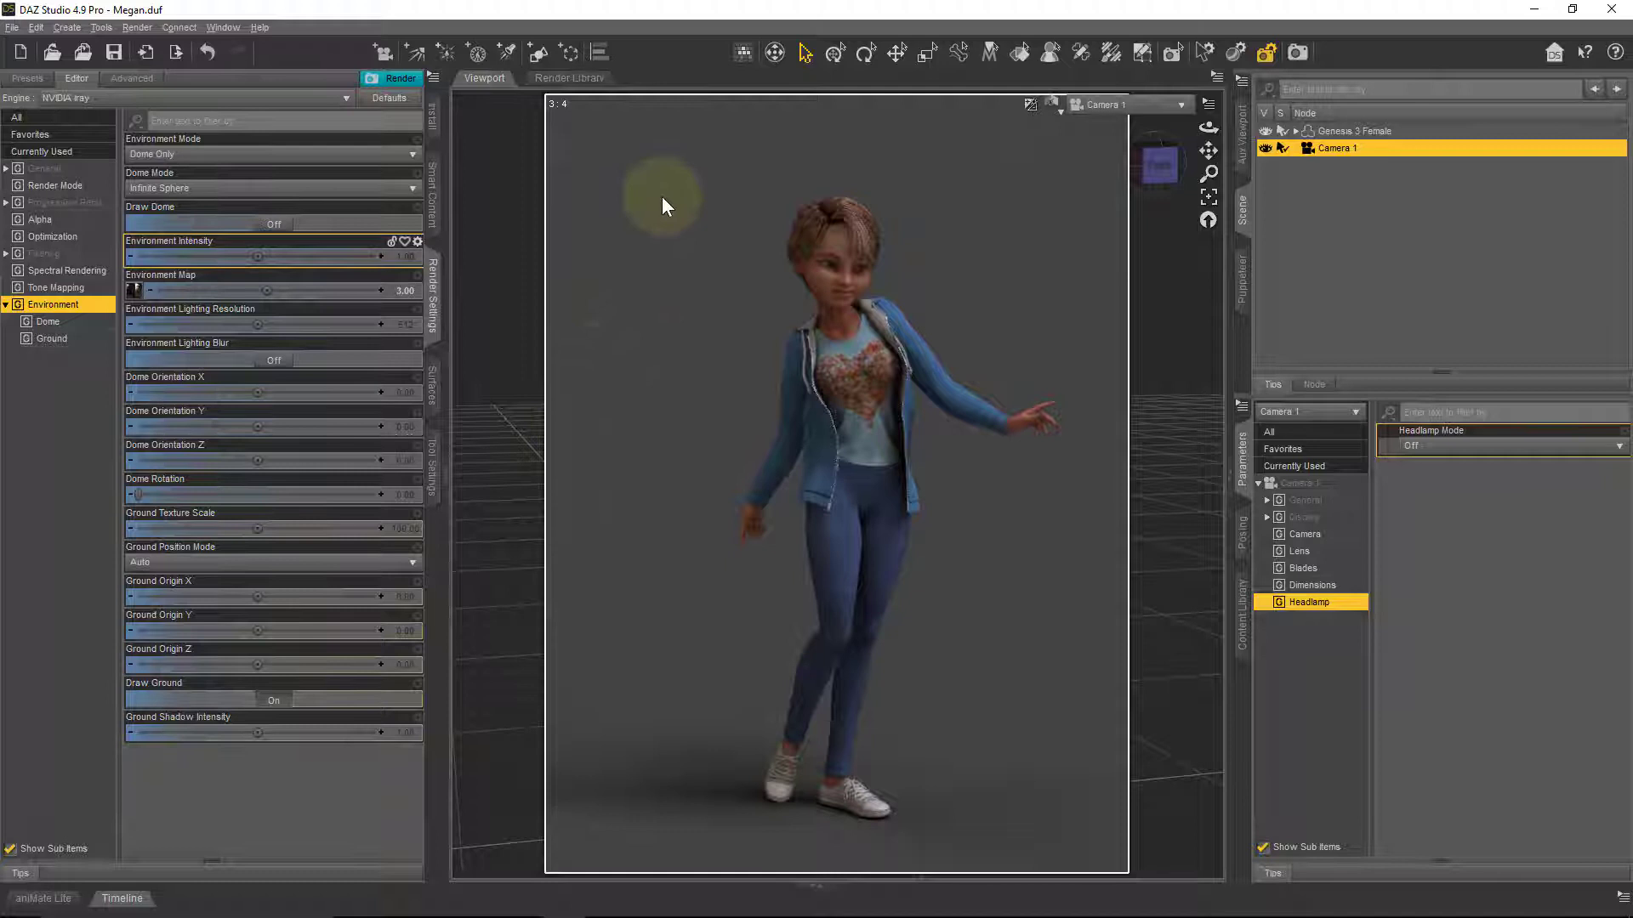
{"action": "left_click", "coordinate": [415, 160]}
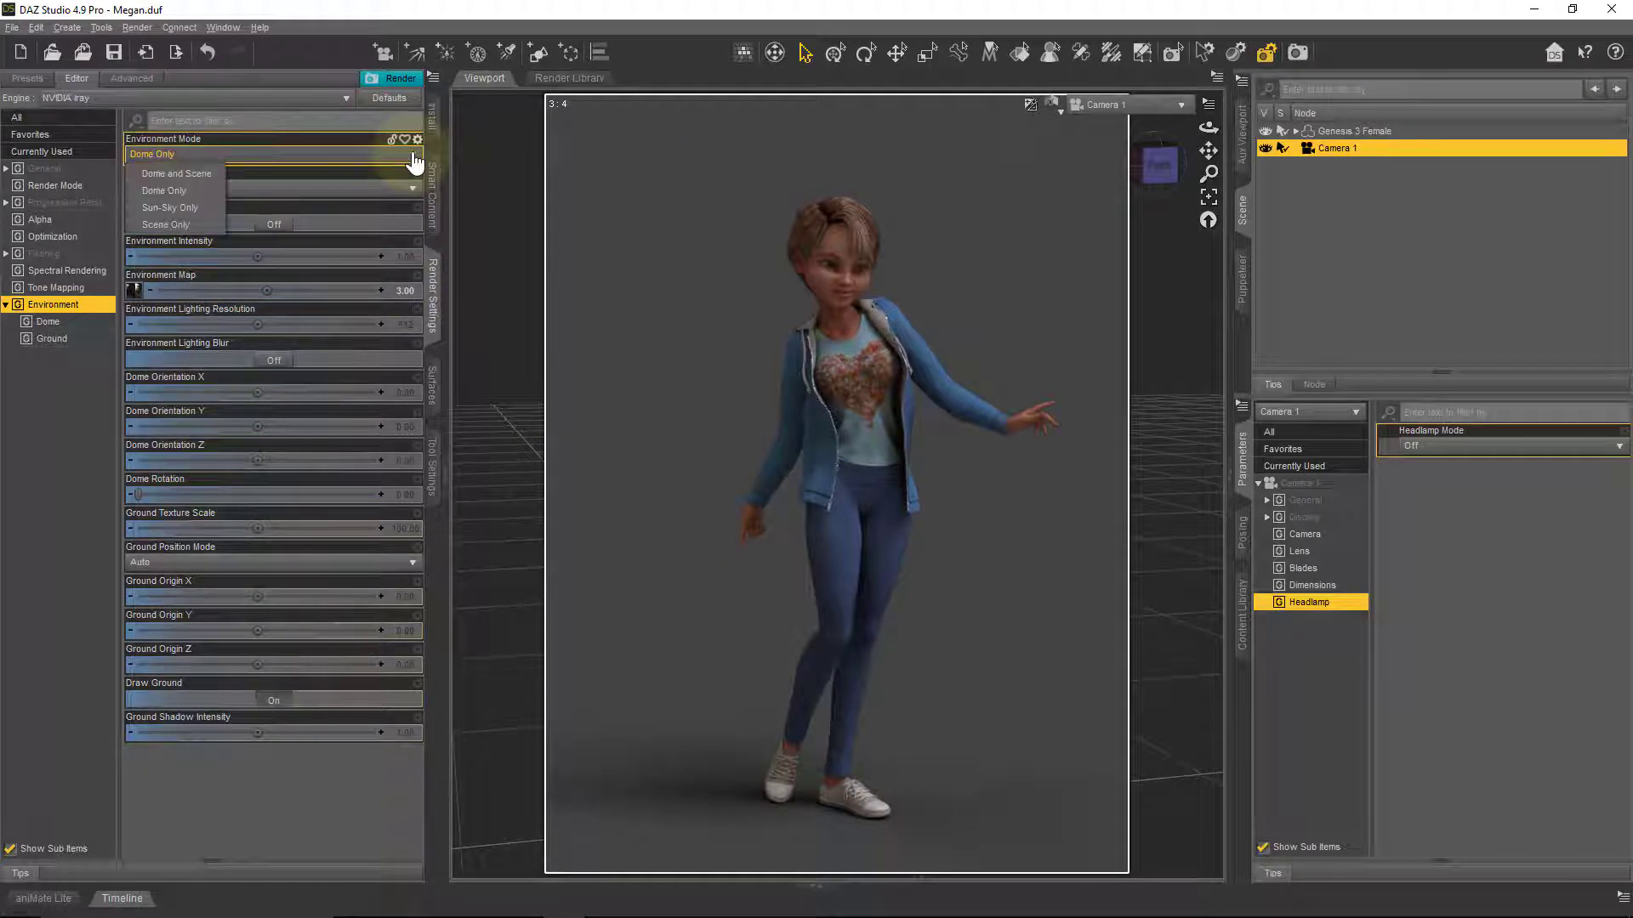
{"action": "left_click", "coordinate": [191, 222]}
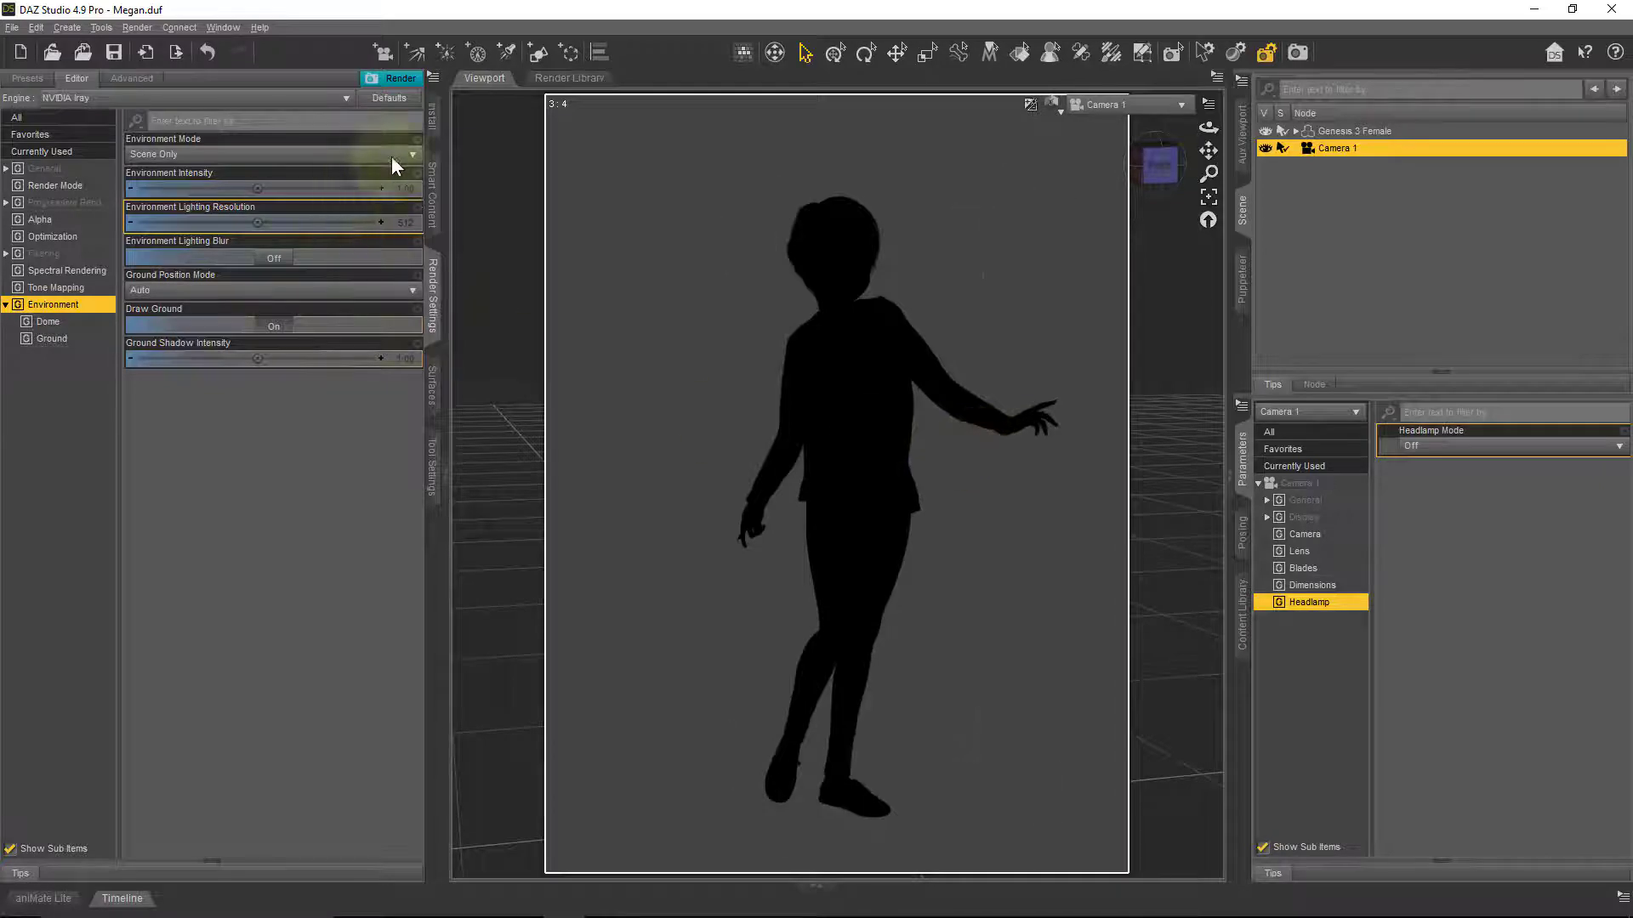
- Set Environment Mode to Sun-Sky Only and show the Dome's Sun-Sky parameters
{"action": "left_click", "coordinate": [415, 155]}
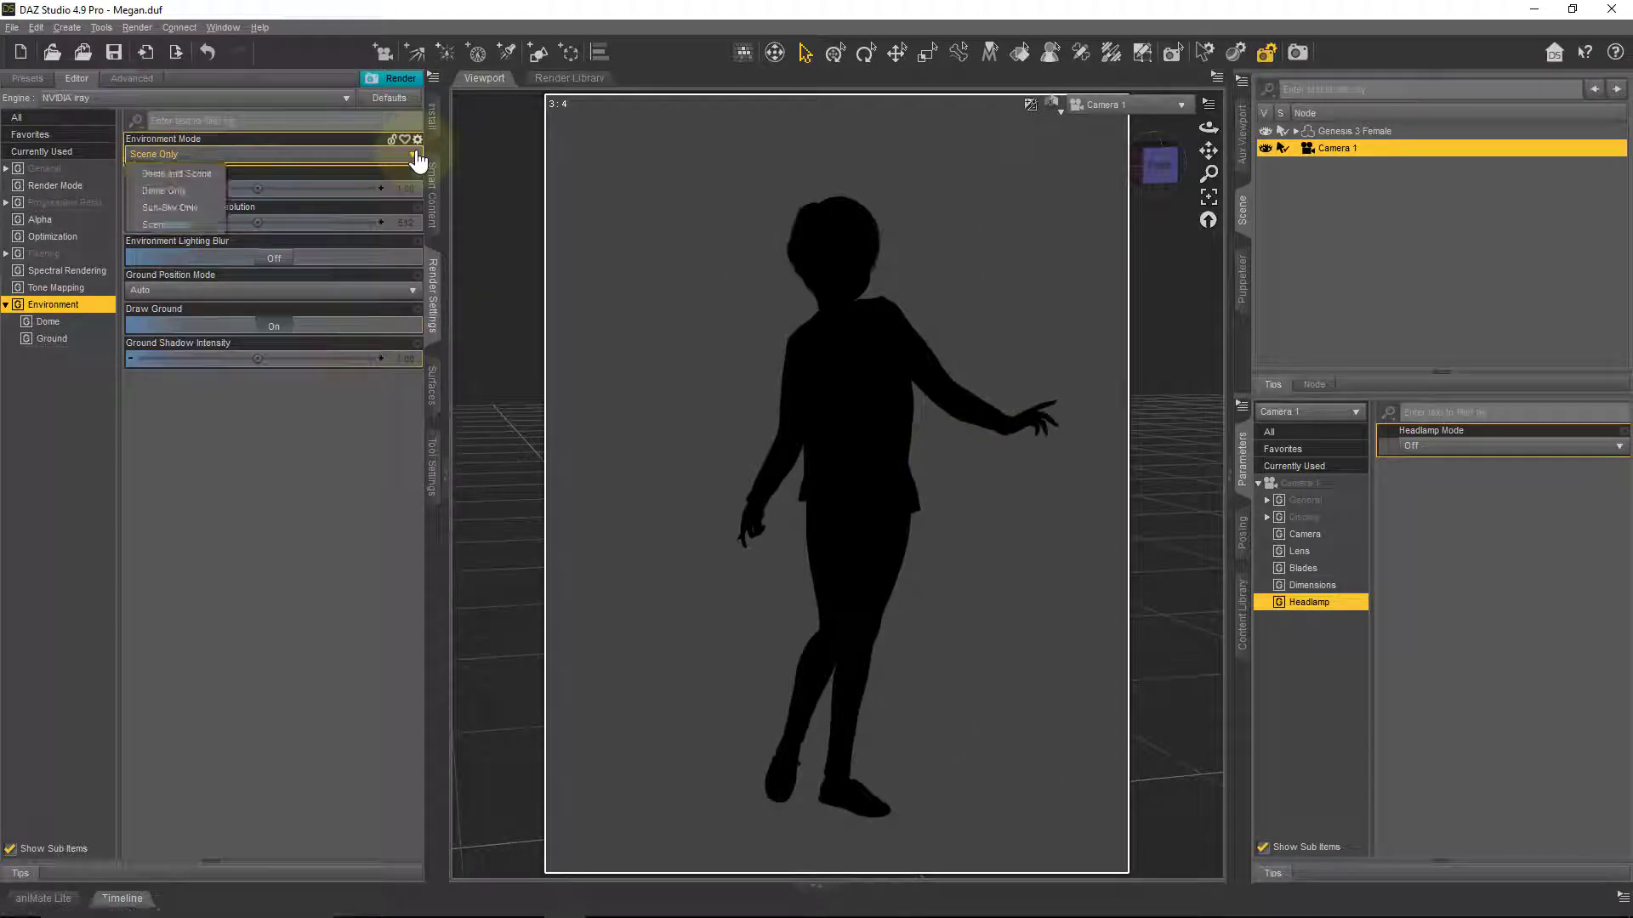
{"action": "left_click", "coordinate": [212, 207]}
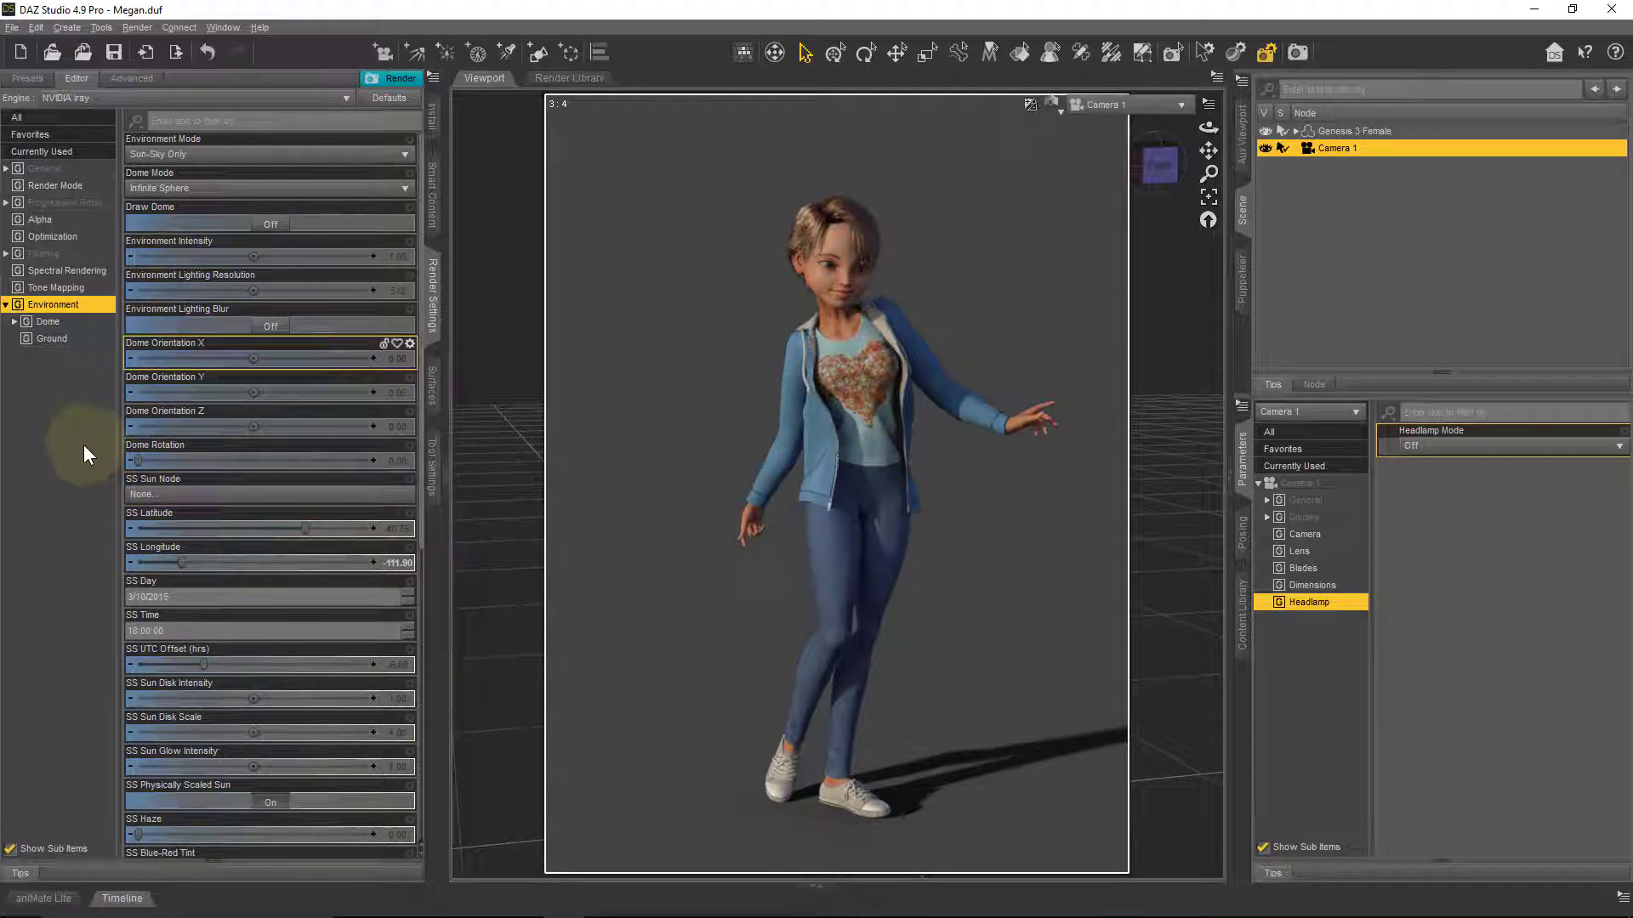
{"action": "left_click", "coordinate": [72, 329]}
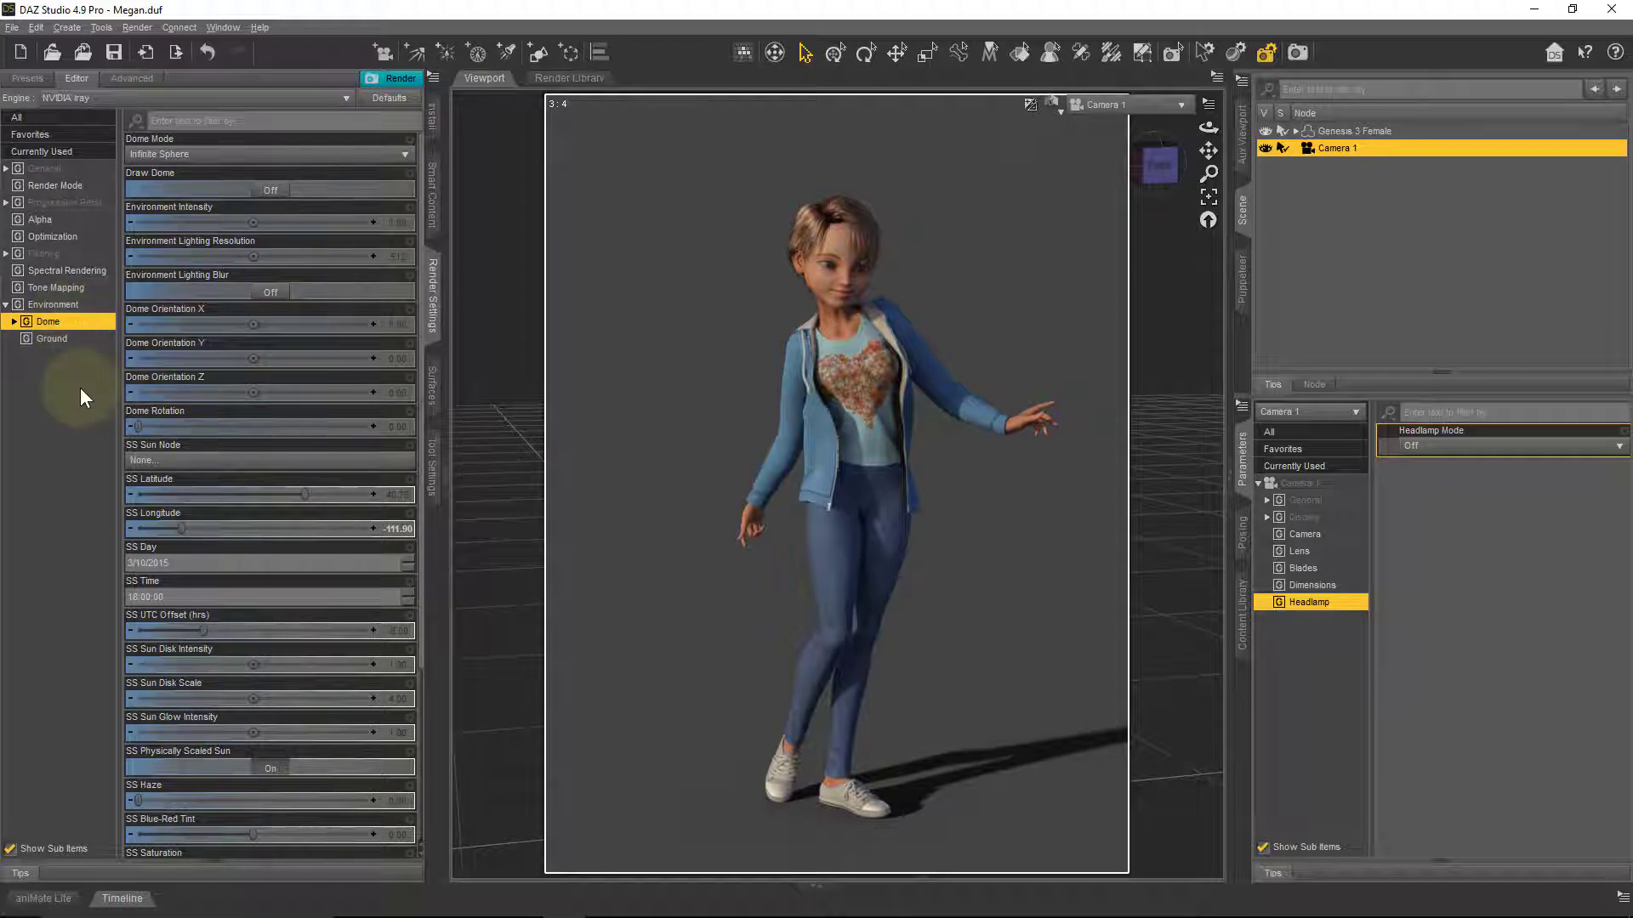
{"action": "left_click", "coordinate": [13, 323]}
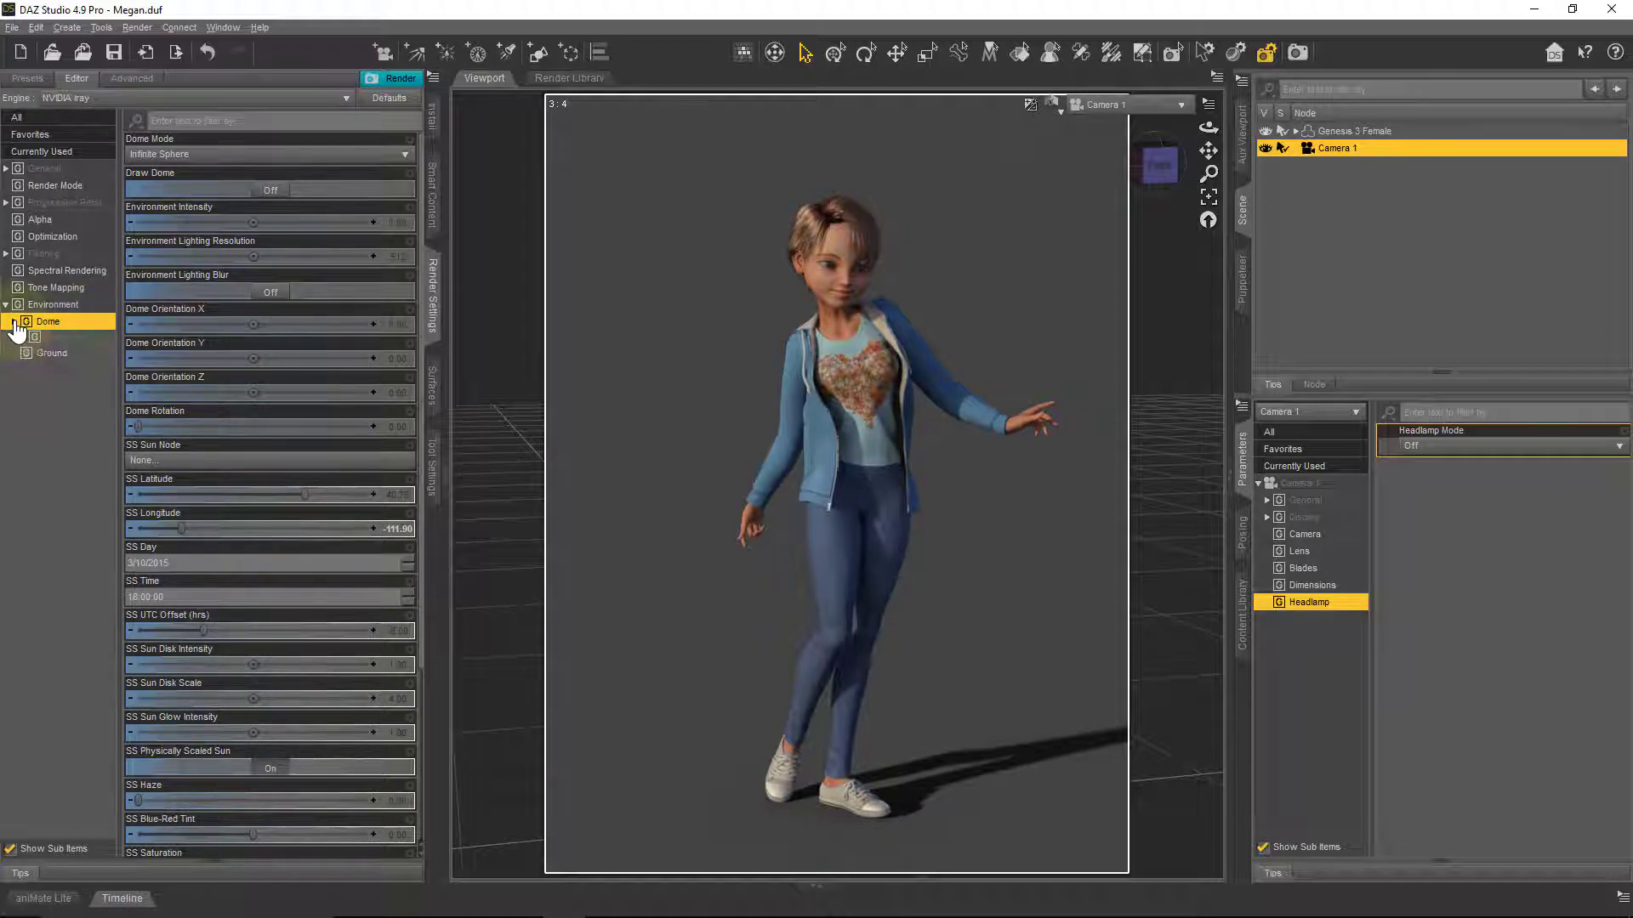
{"action": "left_click", "coordinate": [64, 340]}
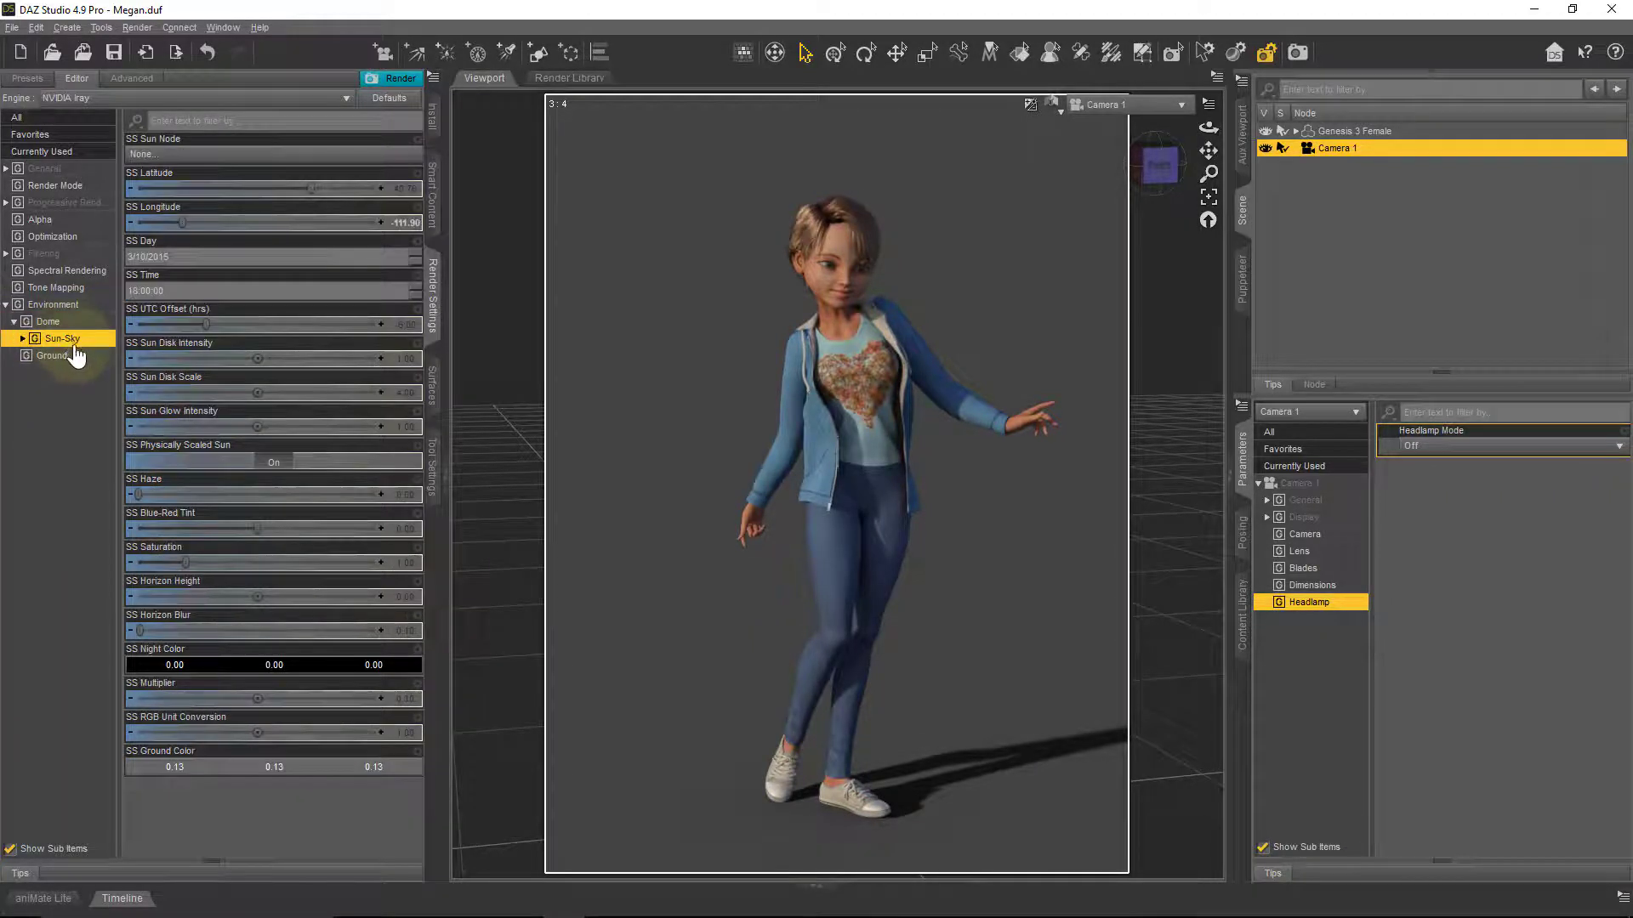
- Browse the Sun-Sky Direction, Sun, Sky, Intensity and Ground setting groups
{"action": "left_click", "coordinate": [22, 339]}
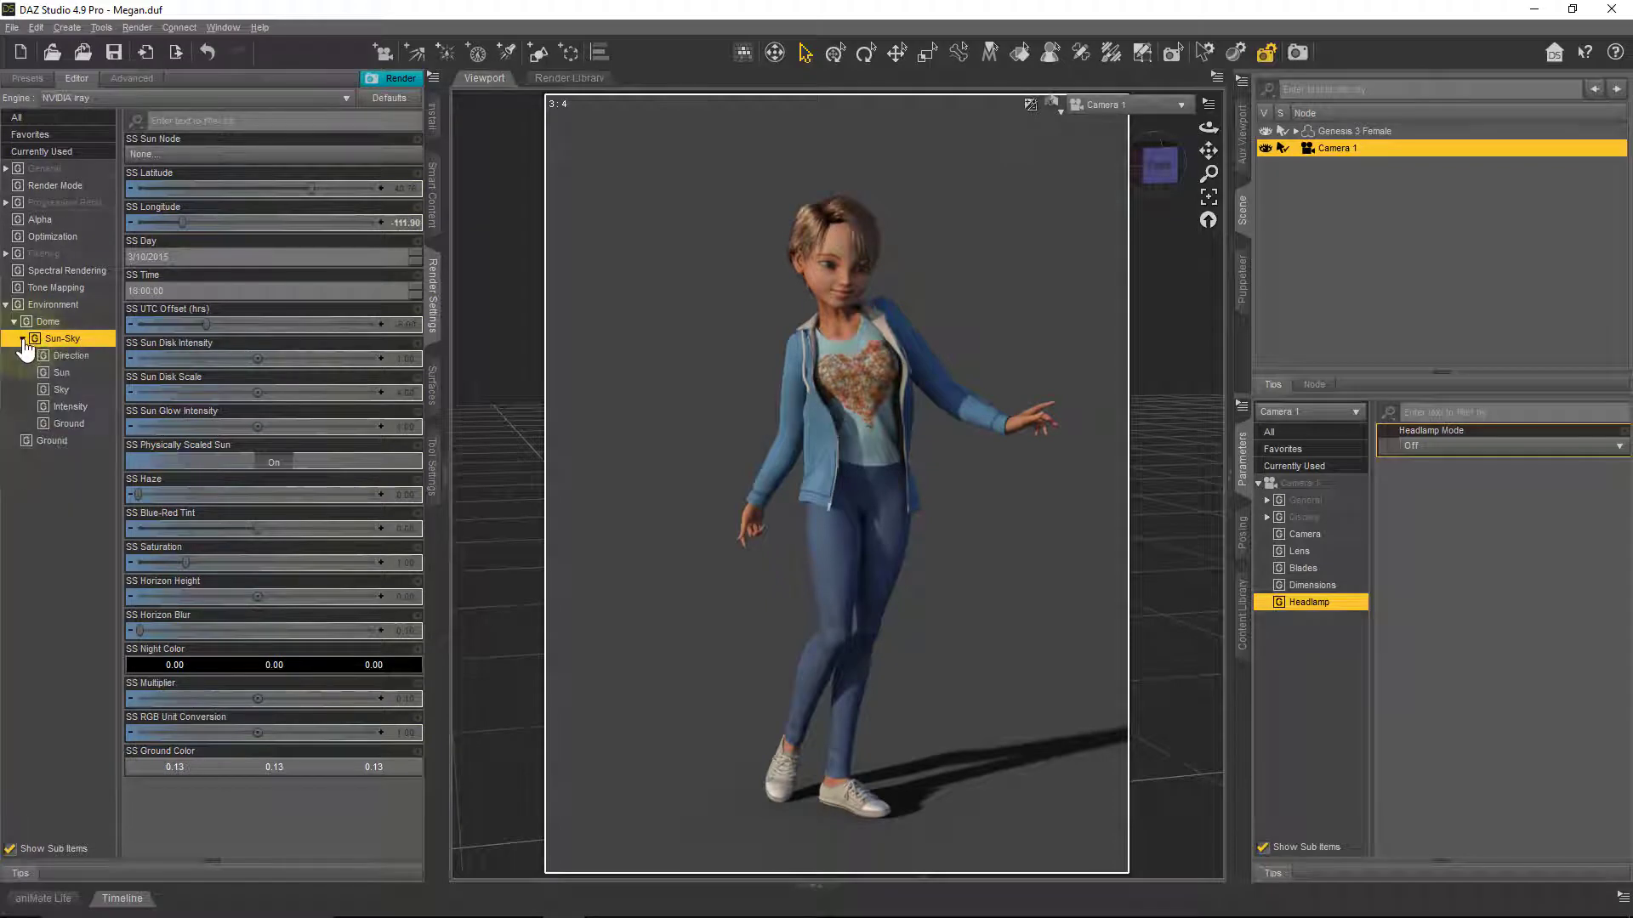
{"action": "left_click", "coordinate": [105, 358]}
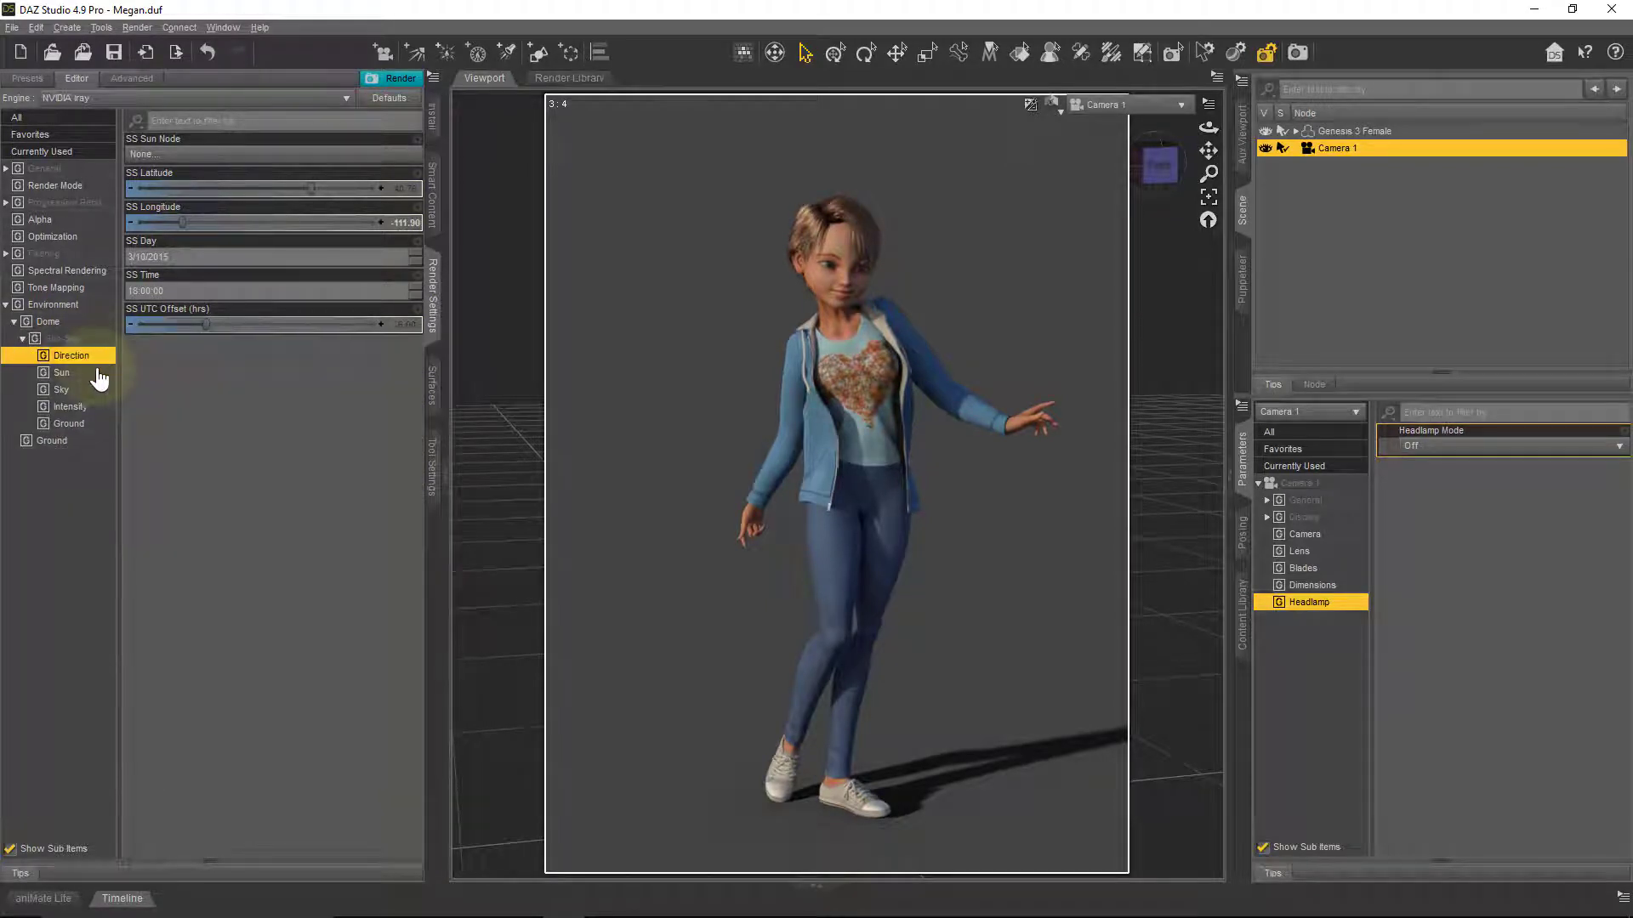
{"action": "left_click", "coordinate": [96, 375]}
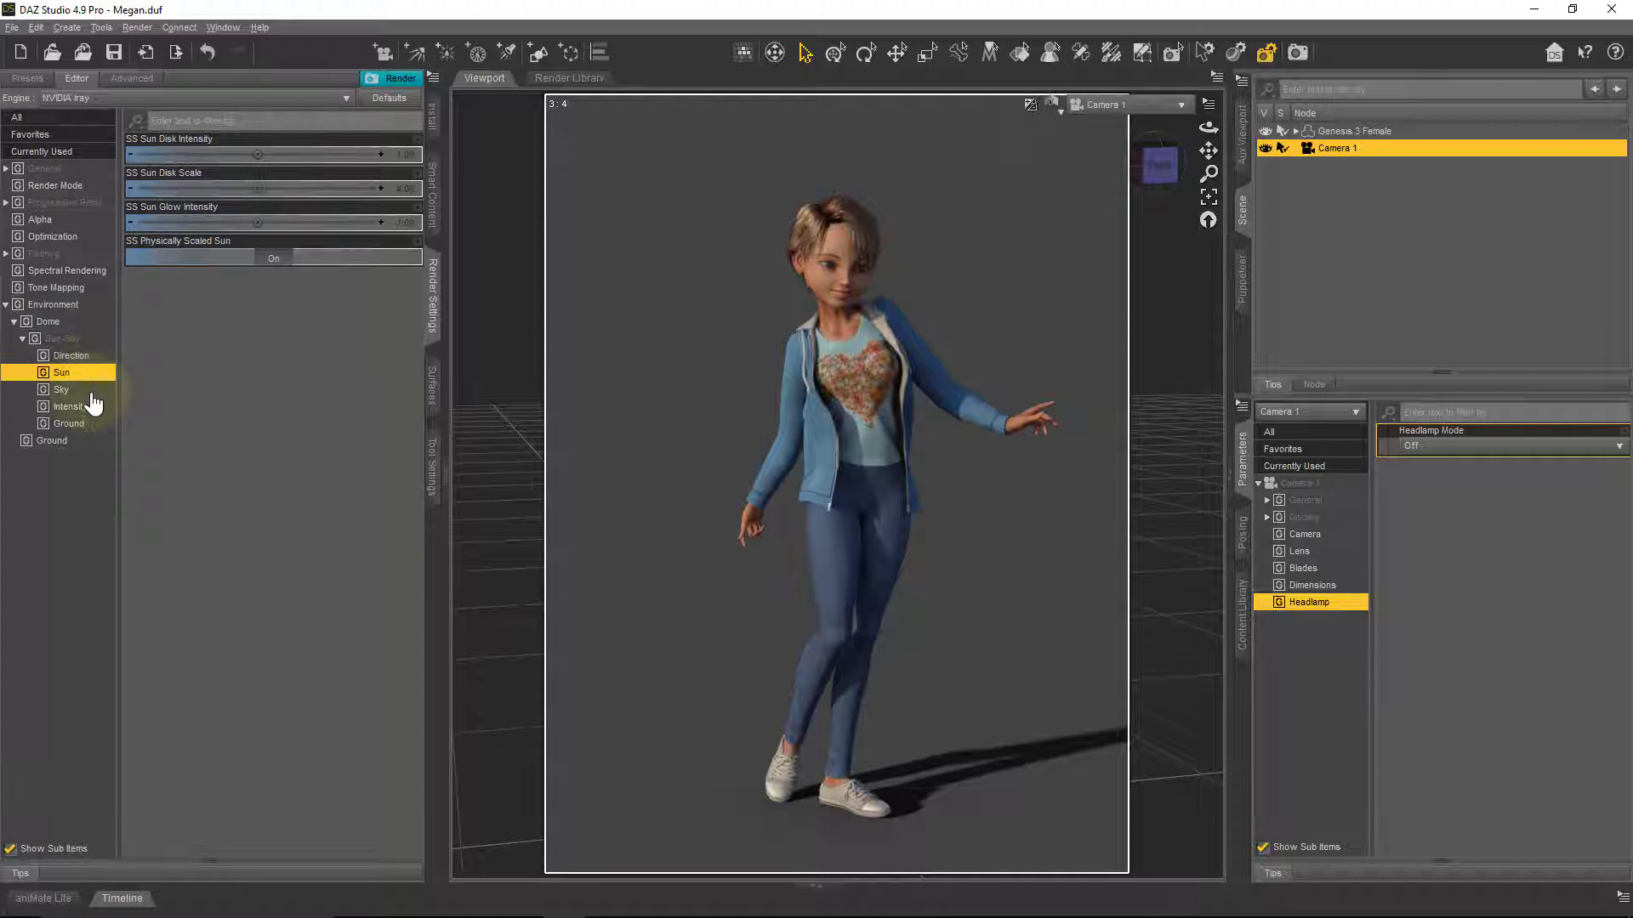
{"action": "left_click", "coordinate": [92, 392]}
{"action": "left_click", "coordinate": [90, 409]}
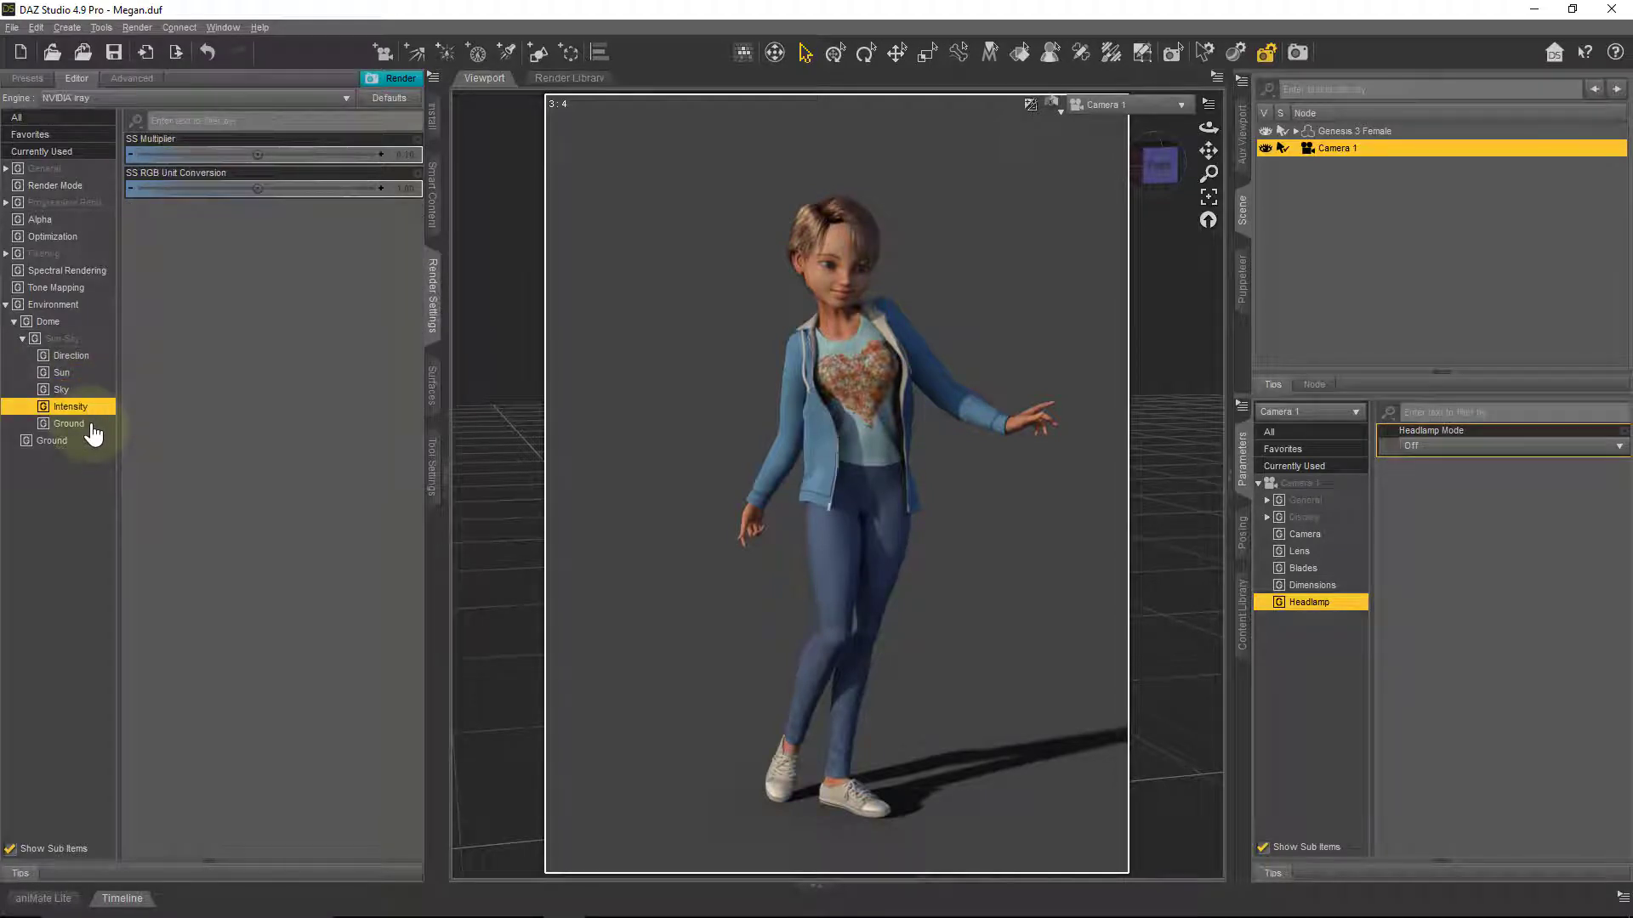
{"action": "left_click", "coordinate": [91, 425]}
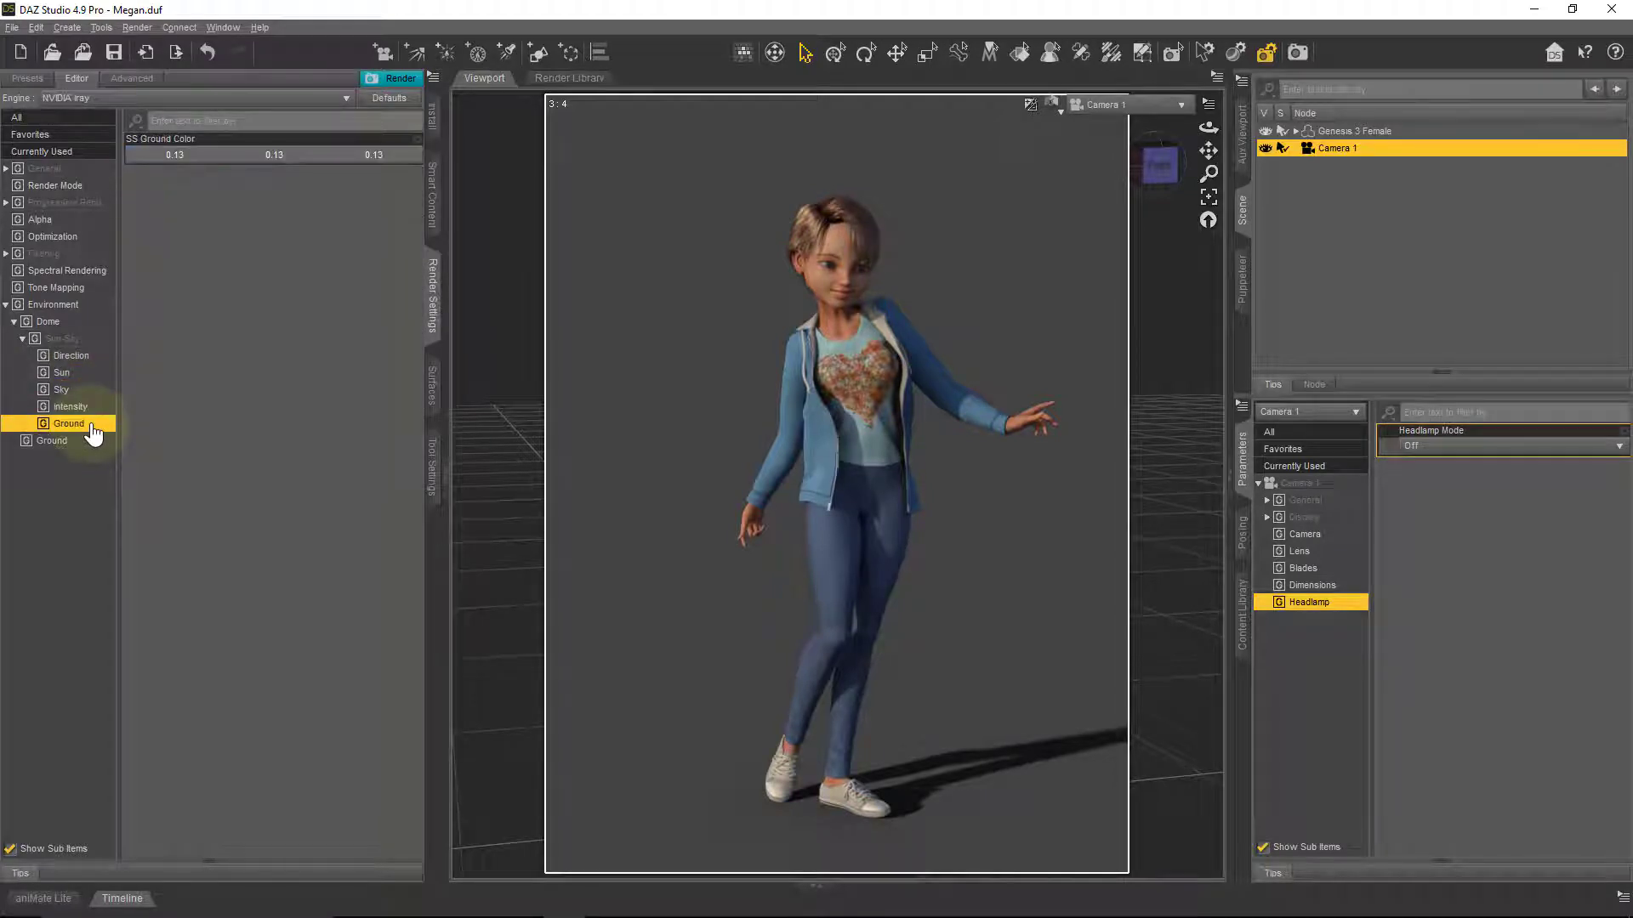
- Dolly Camera 1 closer and raise the figure in frame, then switch to Blender
{"action": "left_click", "coordinate": [99, 364]}
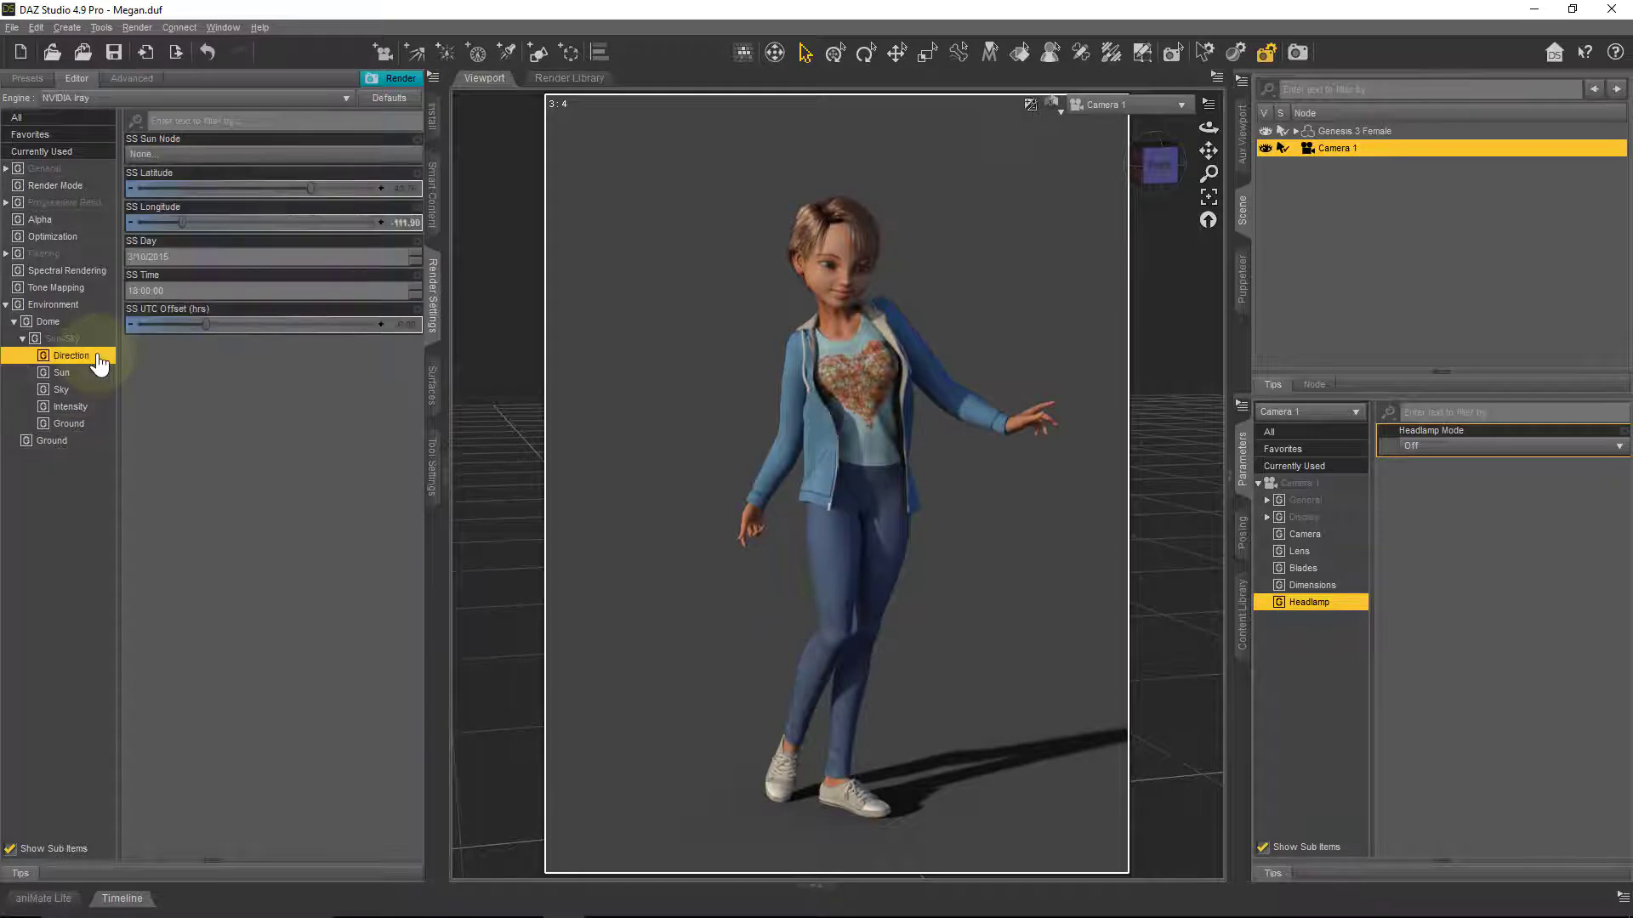
{"action": "left_click", "coordinate": [891, 670]}
{"action": "left_click_drag", "start_coordinate": [944, 745], "coordinate": [980, 706]}
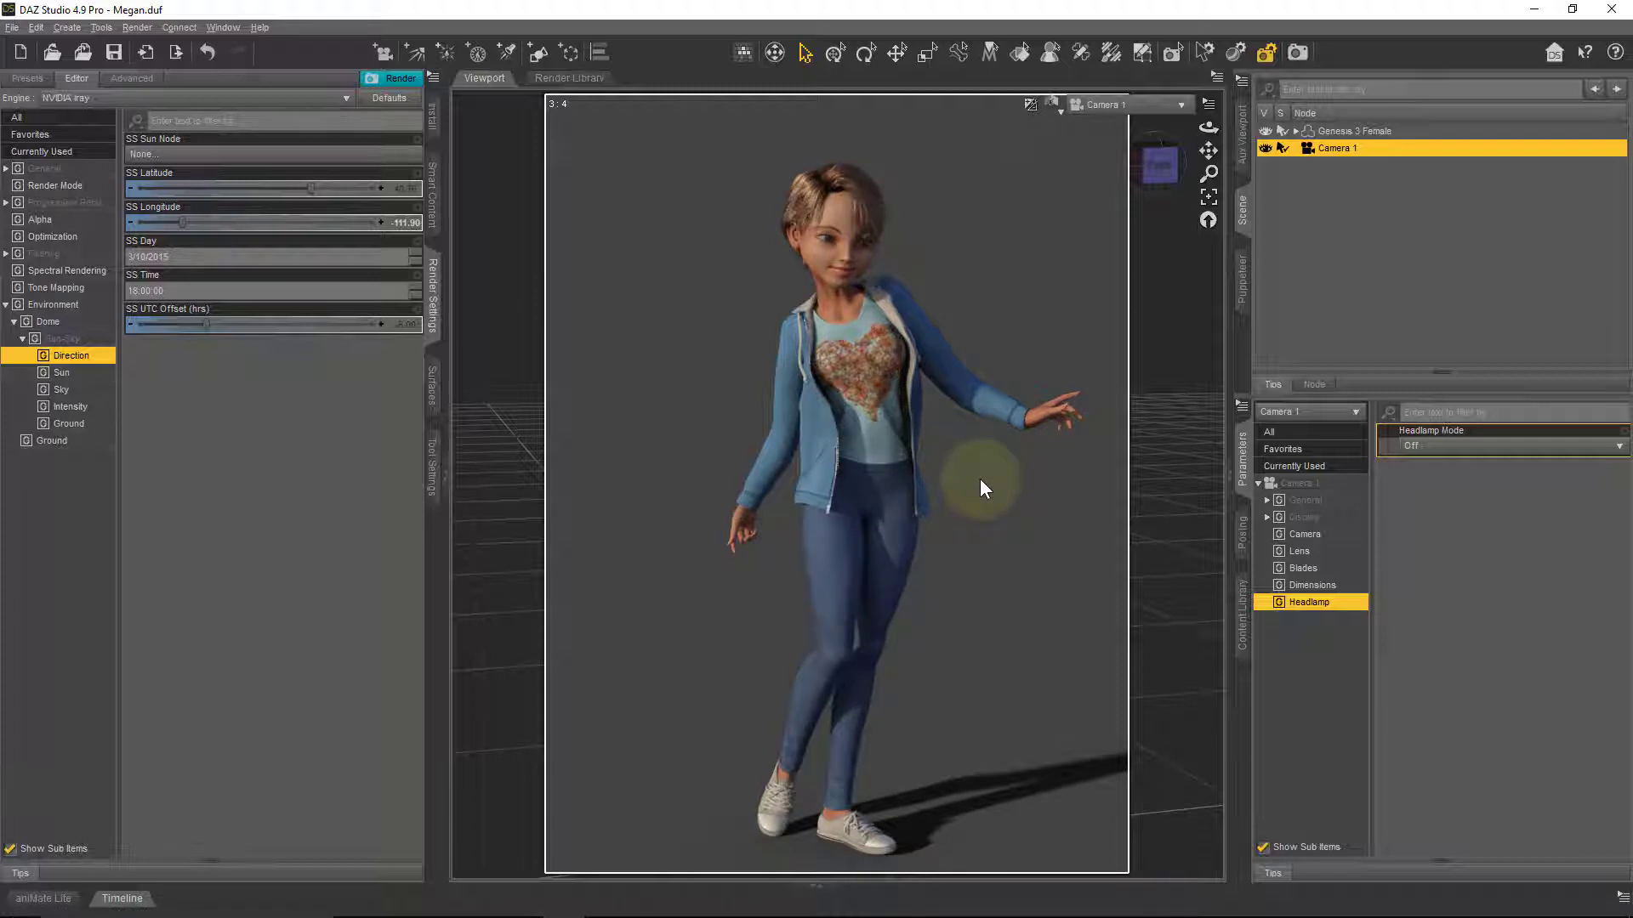
{"action": "left_click_drag", "start_coordinate": [979, 478], "coordinate": [989, 530]}
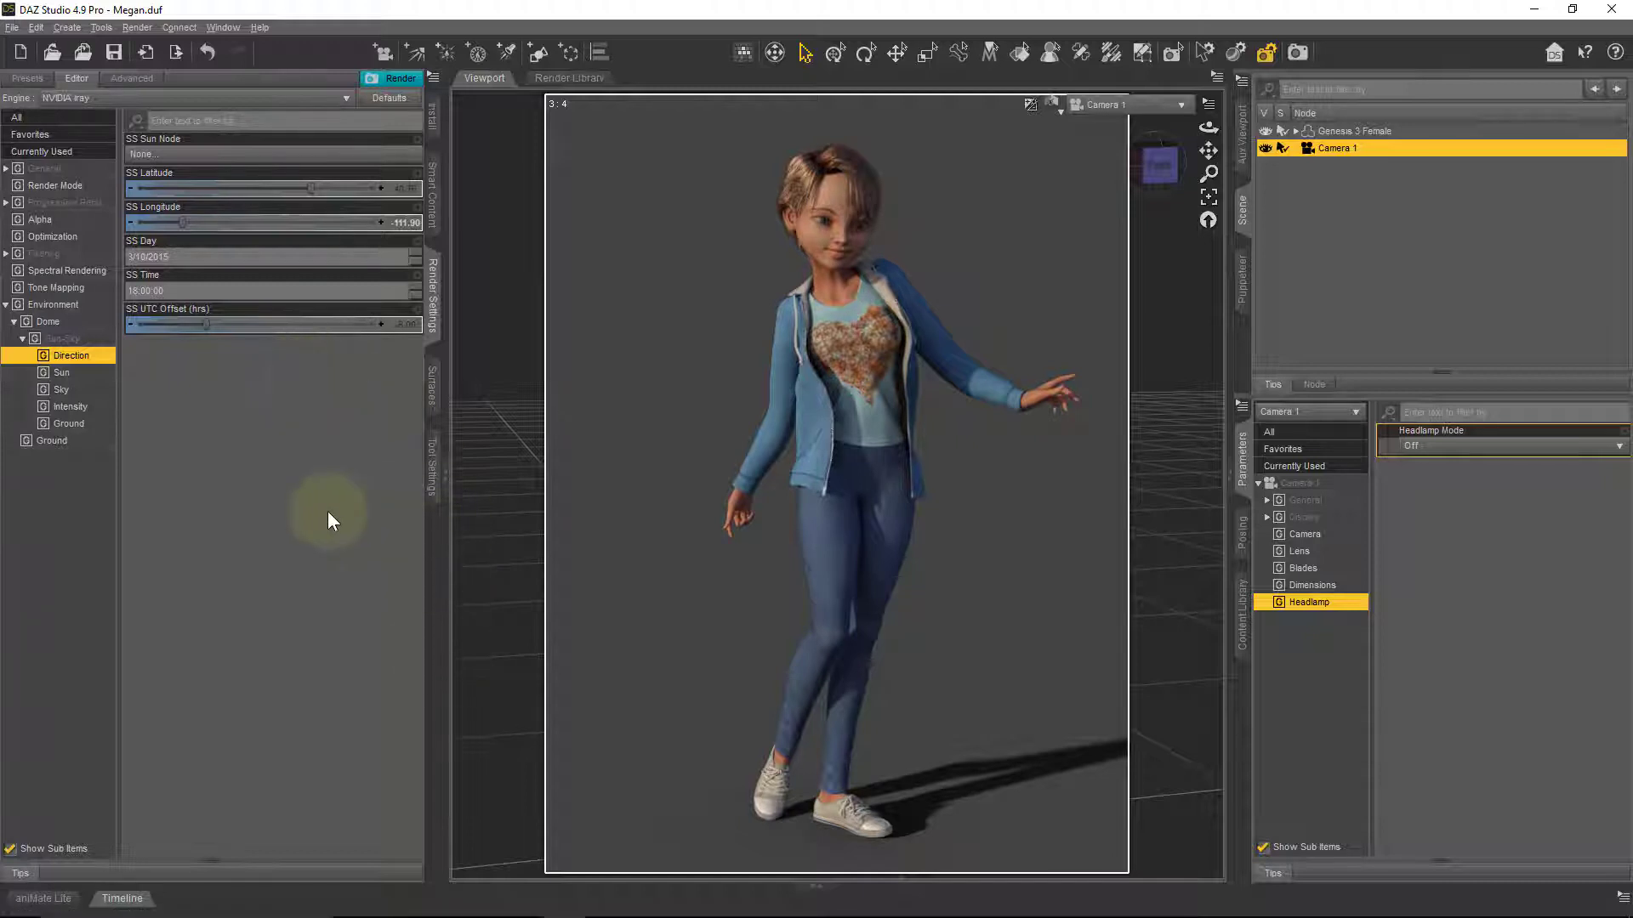
{"action": "key", "text": "alt+Tab"}
{"action": "key", "text": "alt+Tab"}
{"action": "key", "text": "alt+Tab"}
{"action": "key", "text": "alt+Tab"}
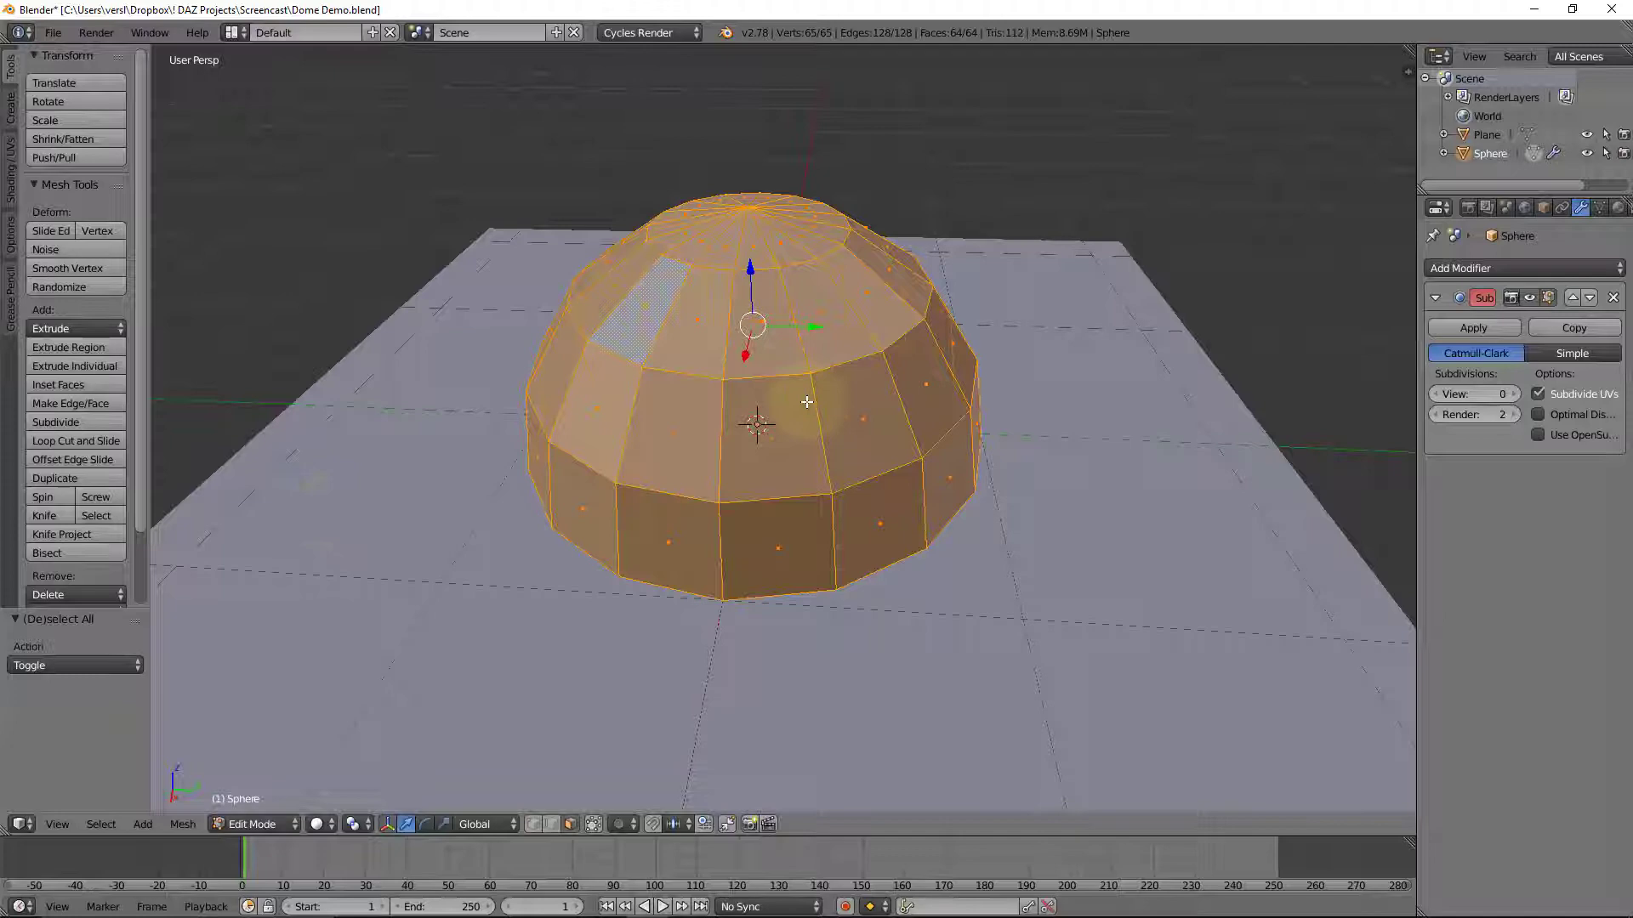
- Deselect all in Edit Mode, view the dome from a low angle, and select individual faces
{"action": "key", "text": "a"}
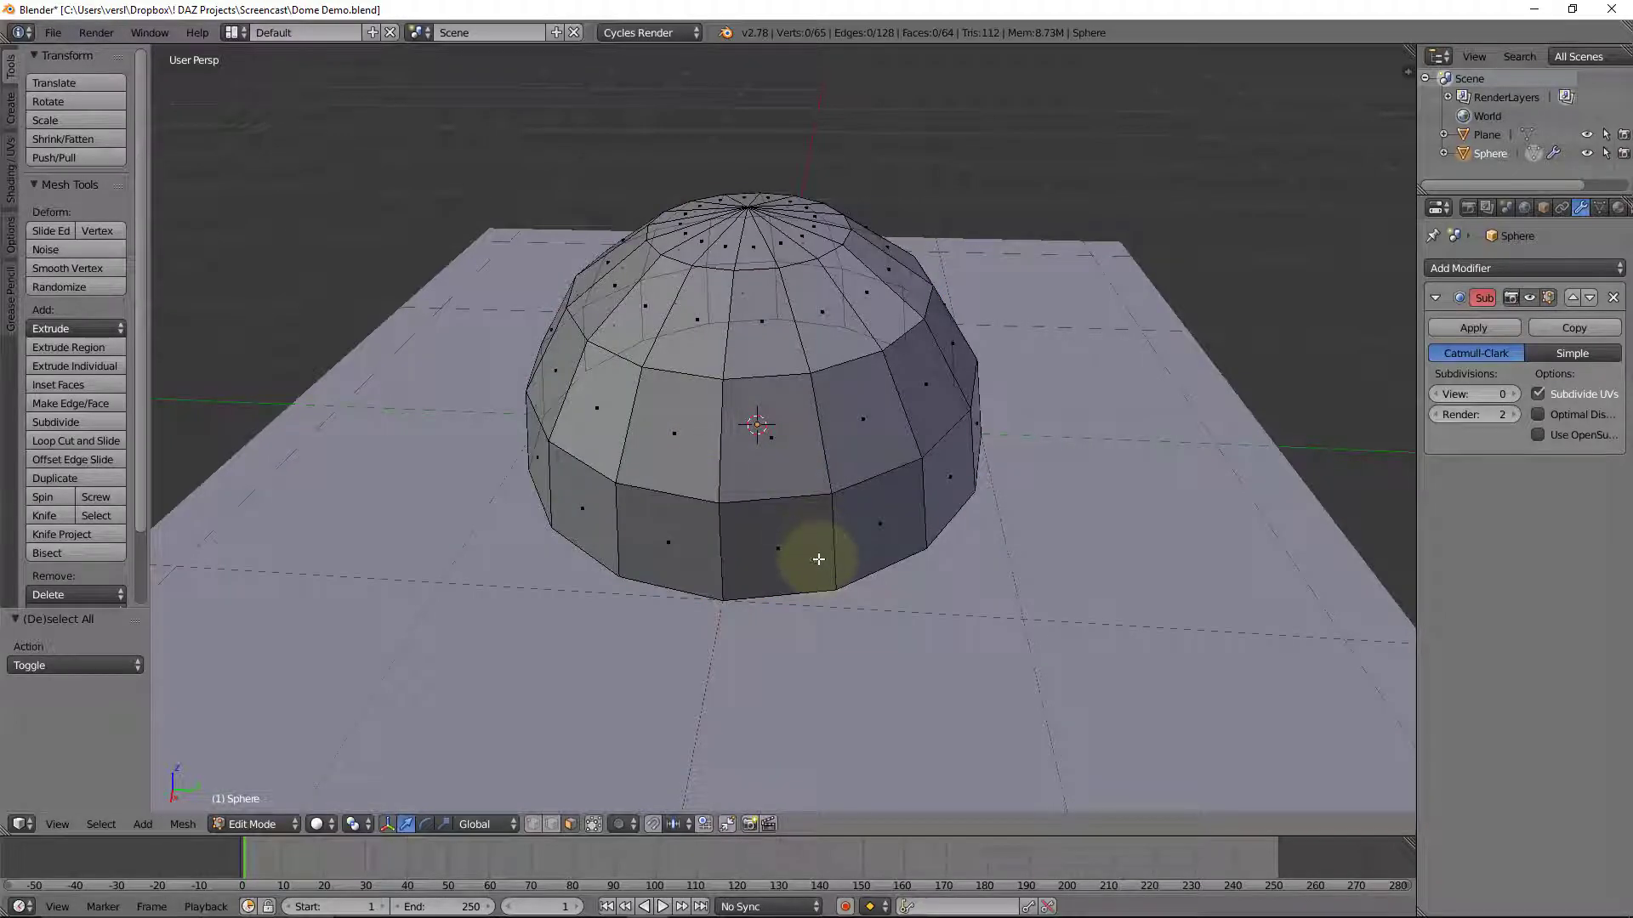
{"action": "middle_click_drag", "start_coordinate": [816, 554], "coordinate": [775, 539]}
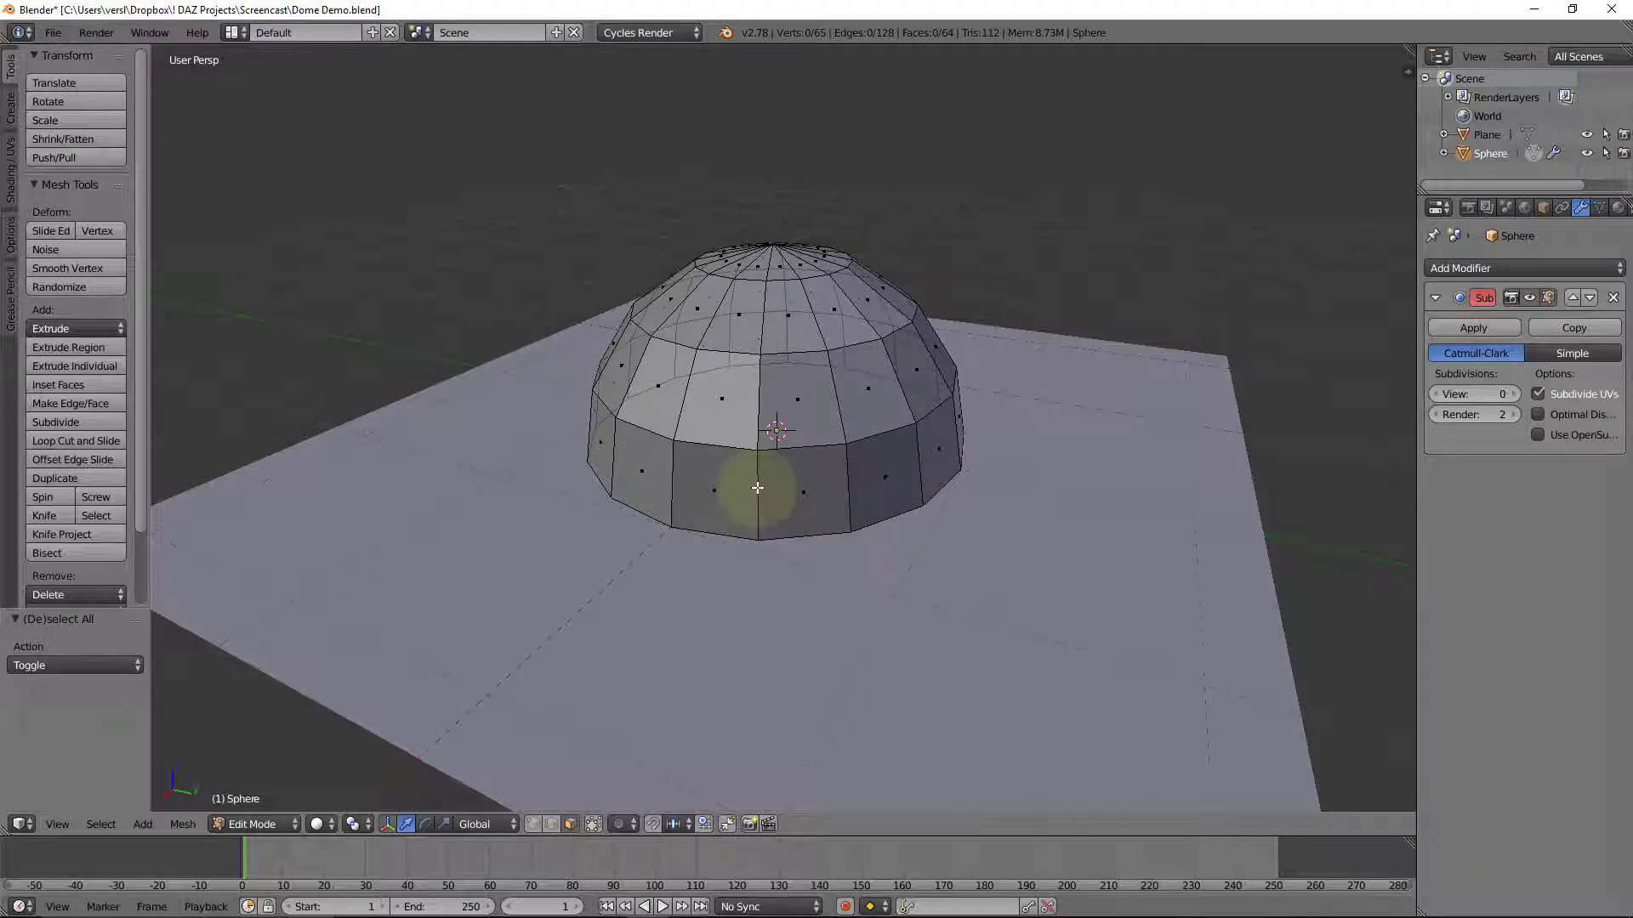
{"action": "middle_click_drag", "start_coordinate": [794, 474], "coordinate": [641, 539]}
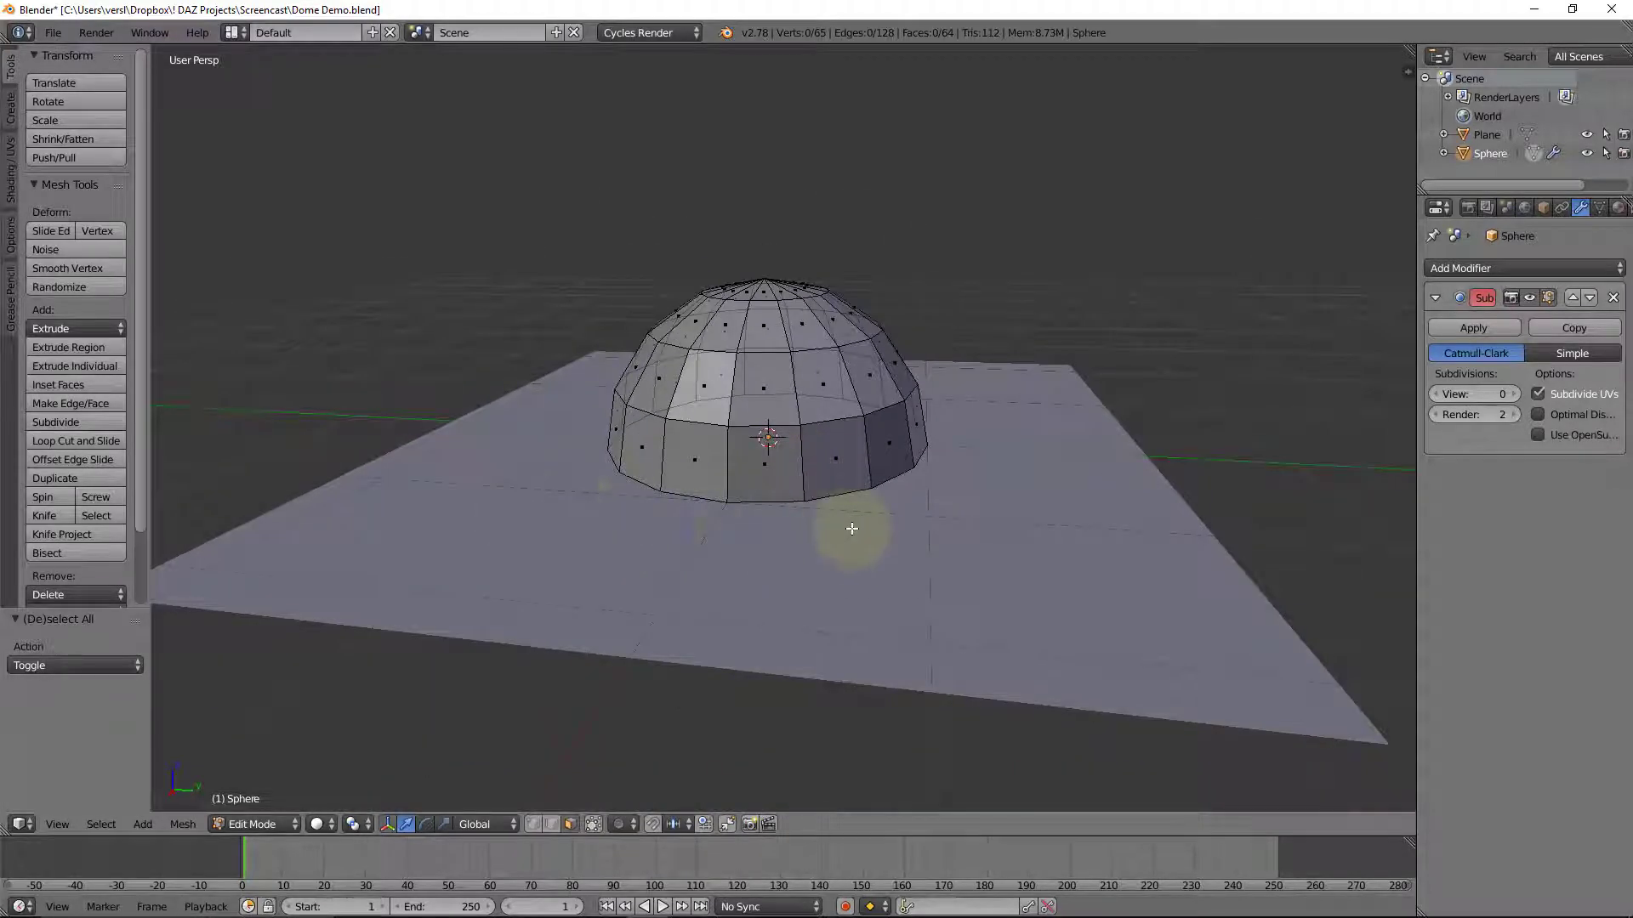
{"action": "scroll", "coordinate": [780, 539], "scroll_direction": "up", "scroll_amount": 2}
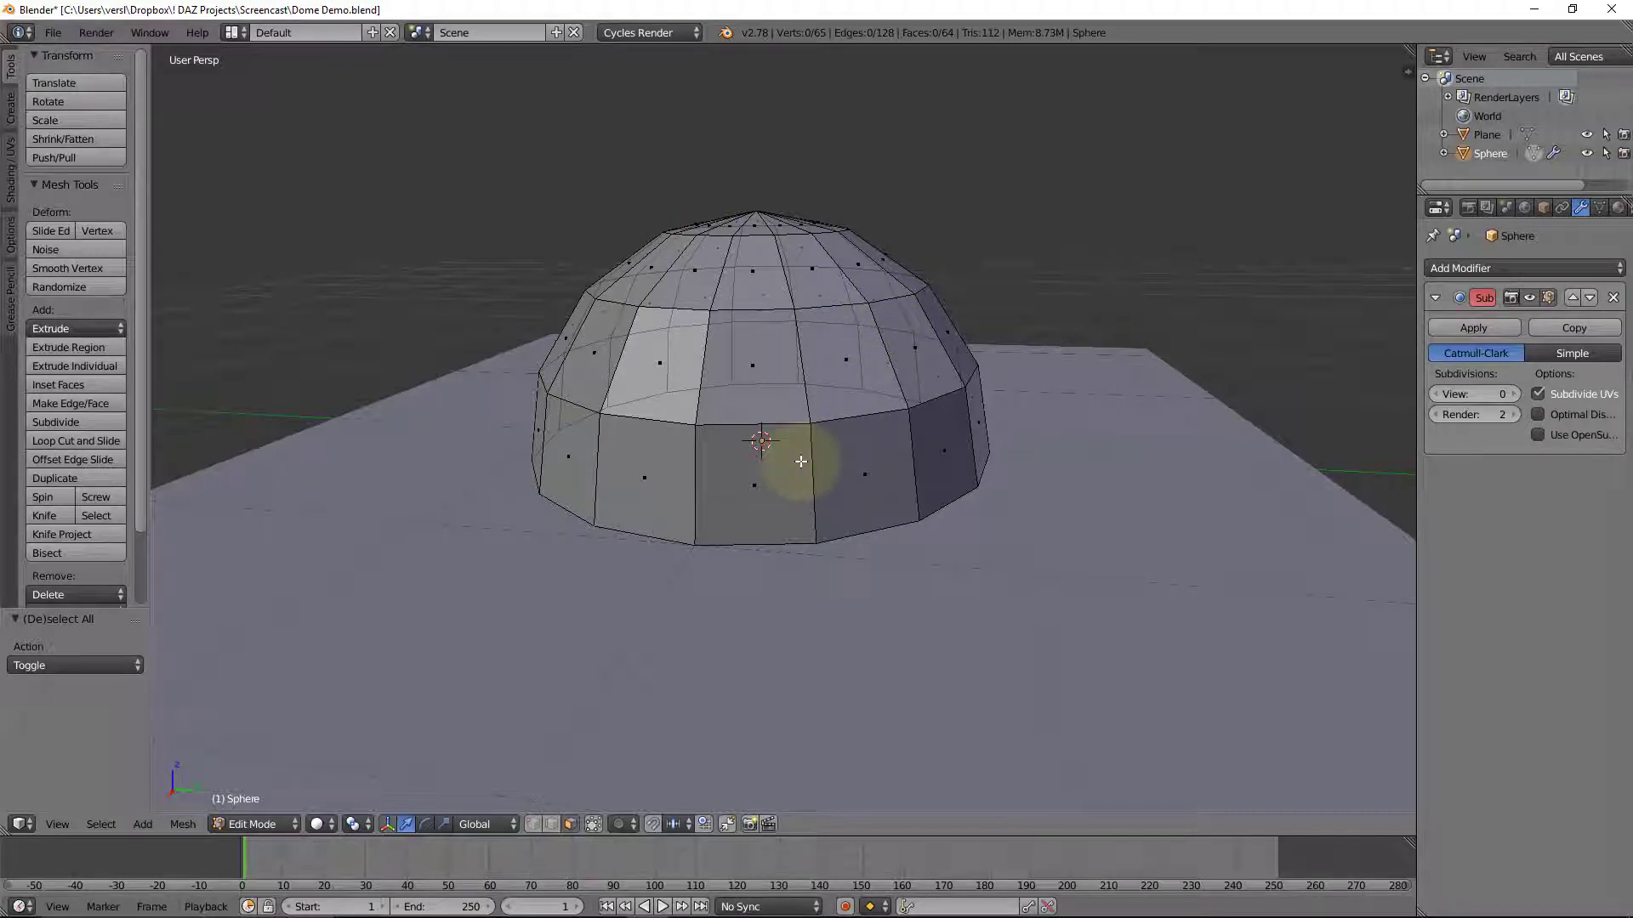
{"action": "right_click", "coordinate": [660, 389]}
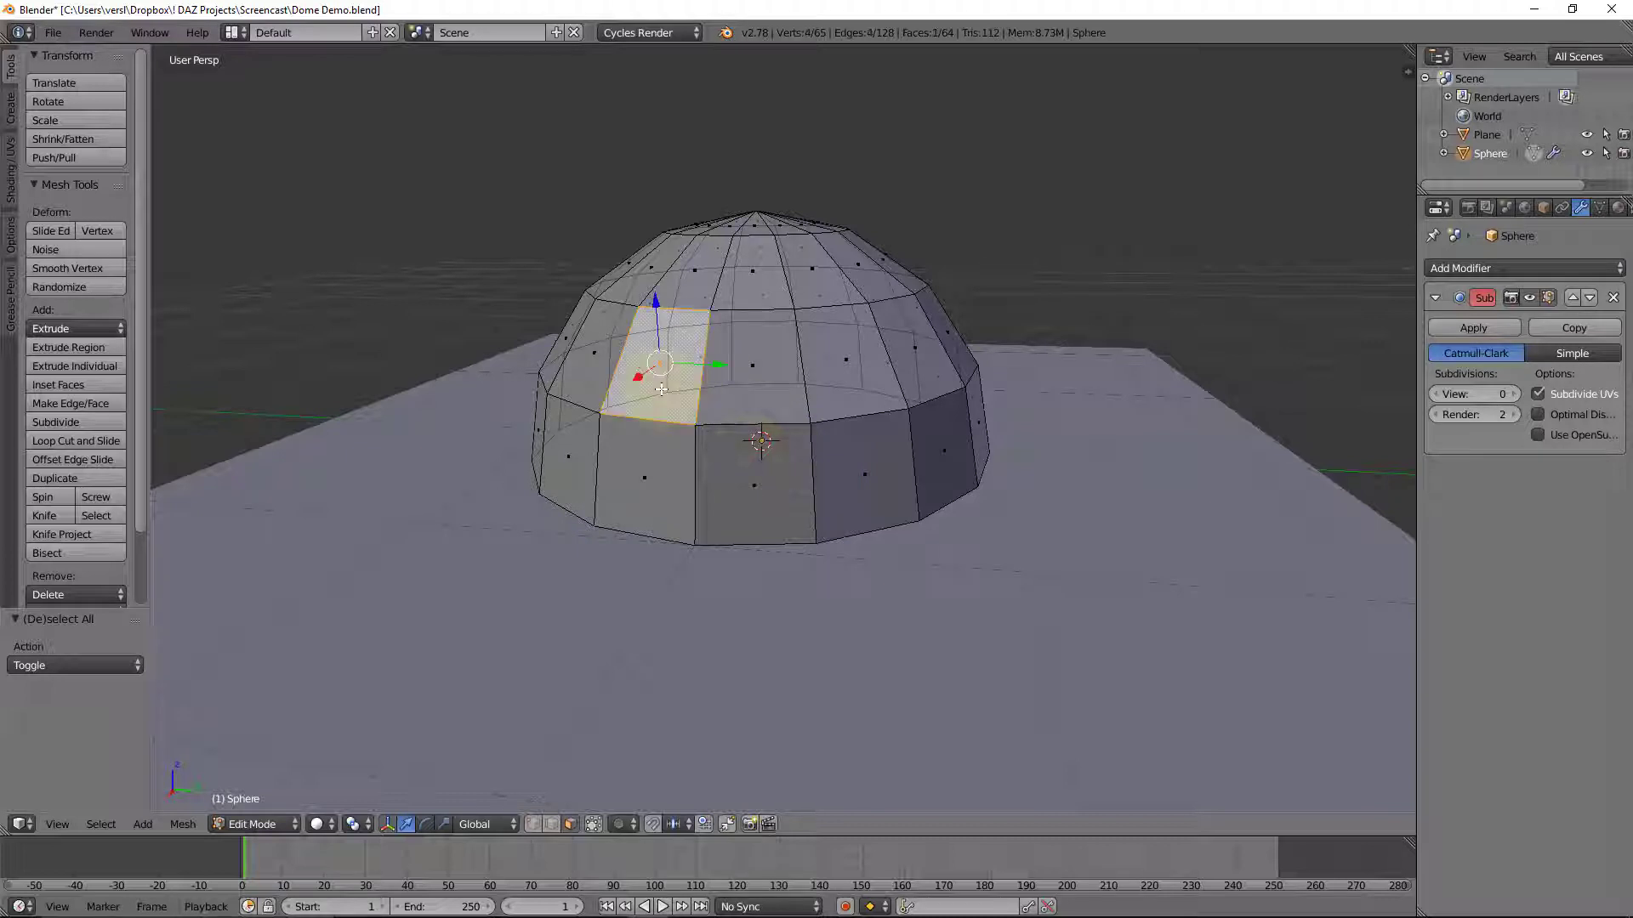
{"action": "right_click", "coordinate": [856, 260]}
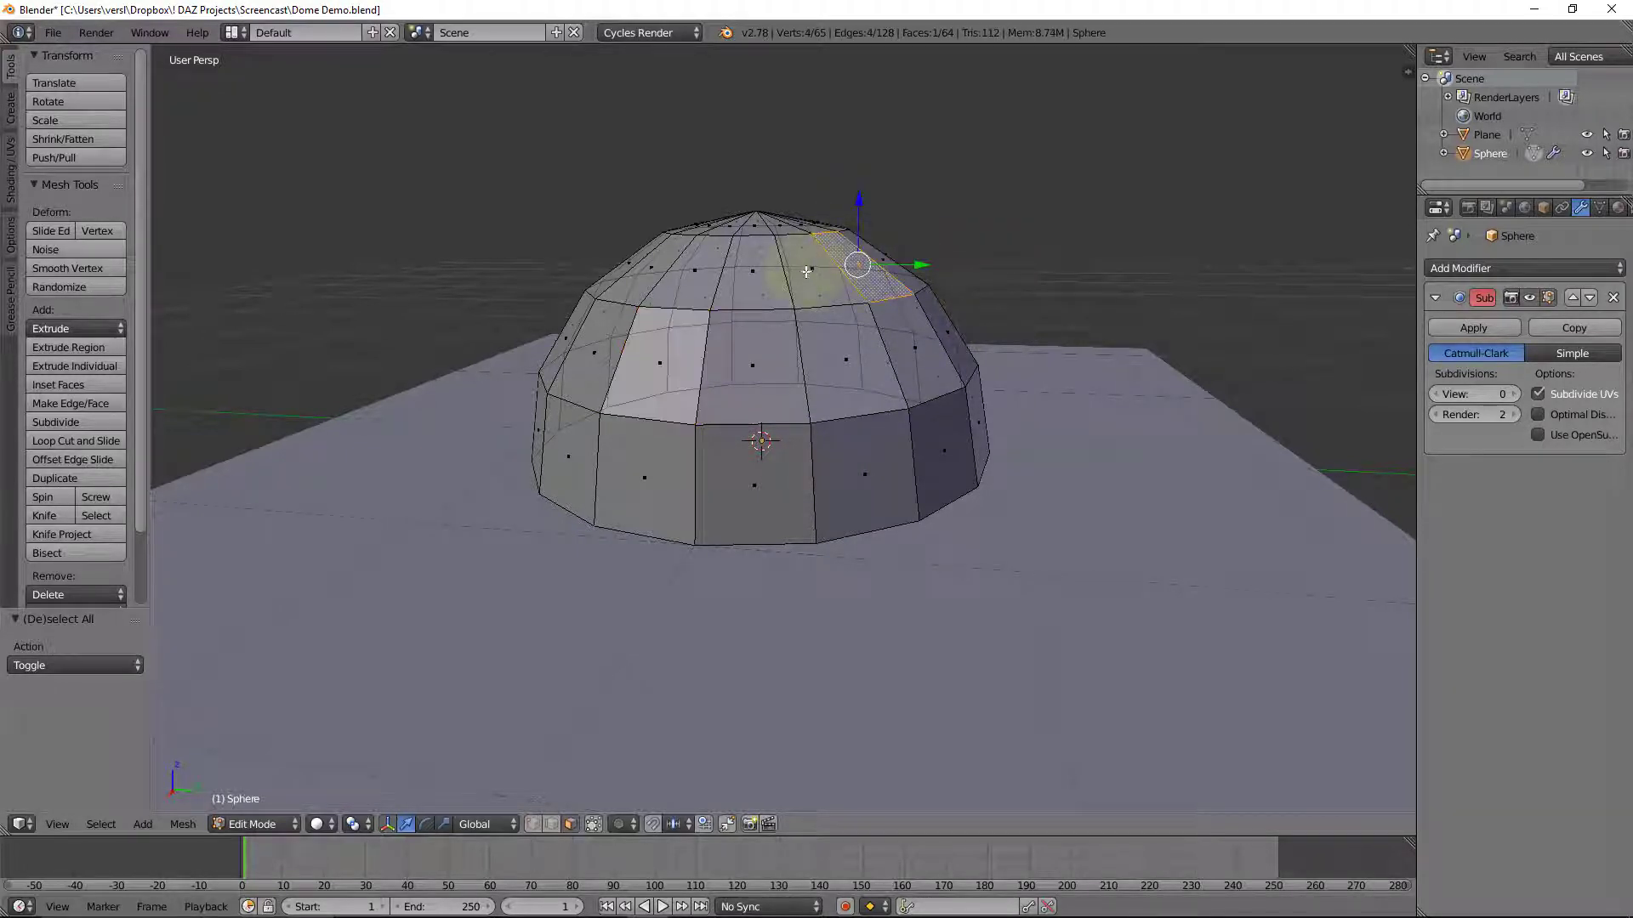
{"action": "right_click", "coordinate": [812, 270]}
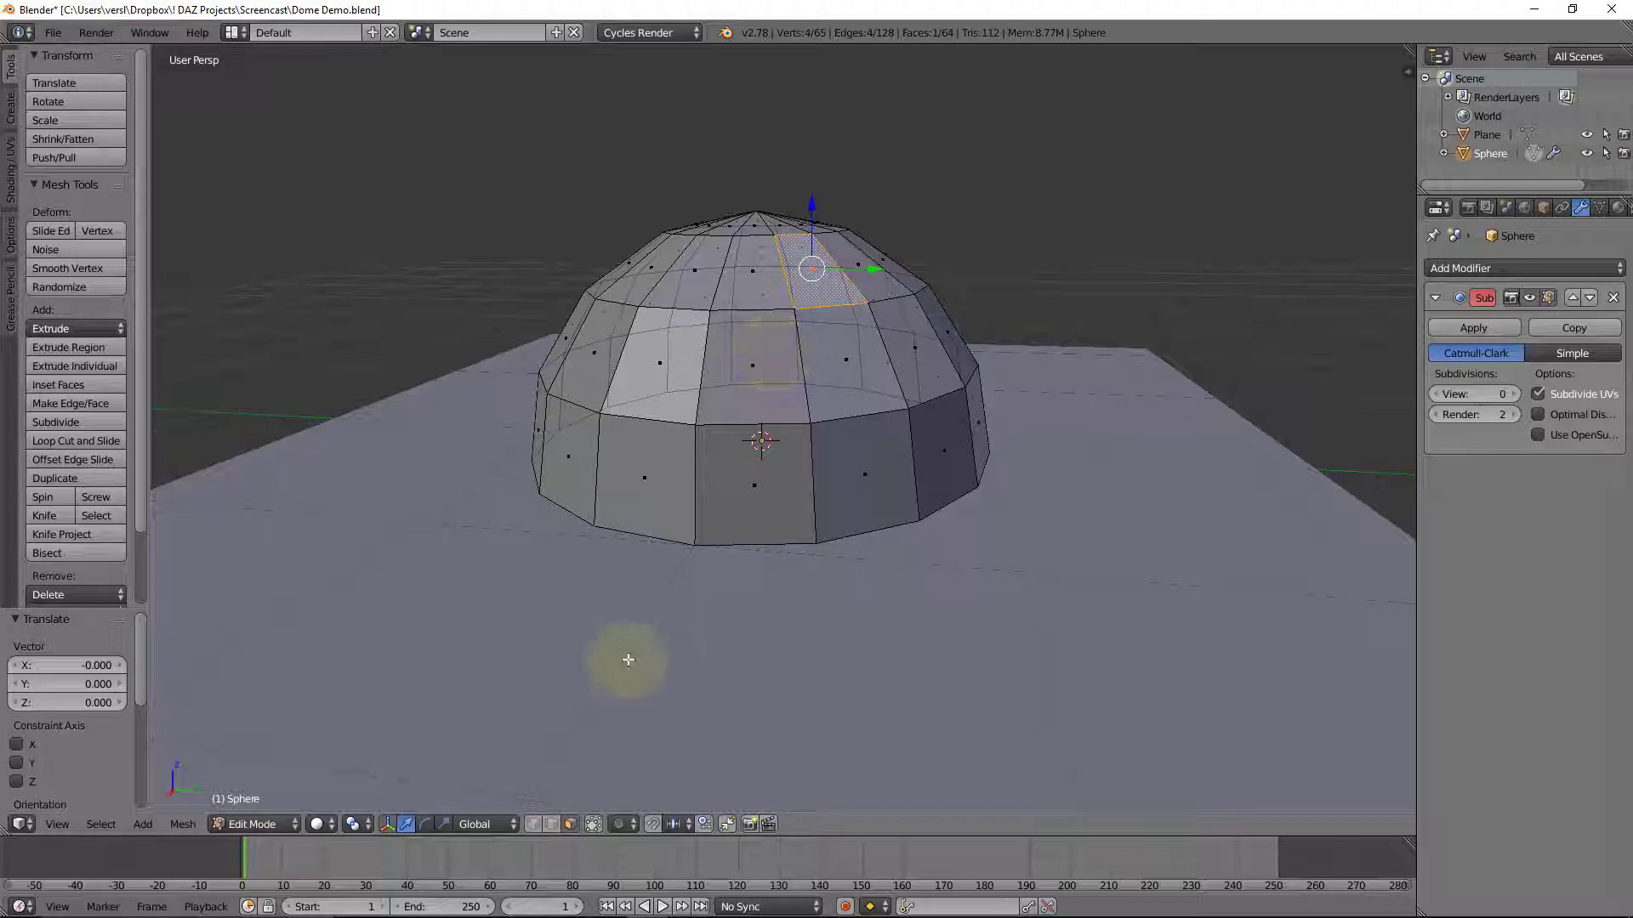
{"action": "key", "text": "alt+Tab"}
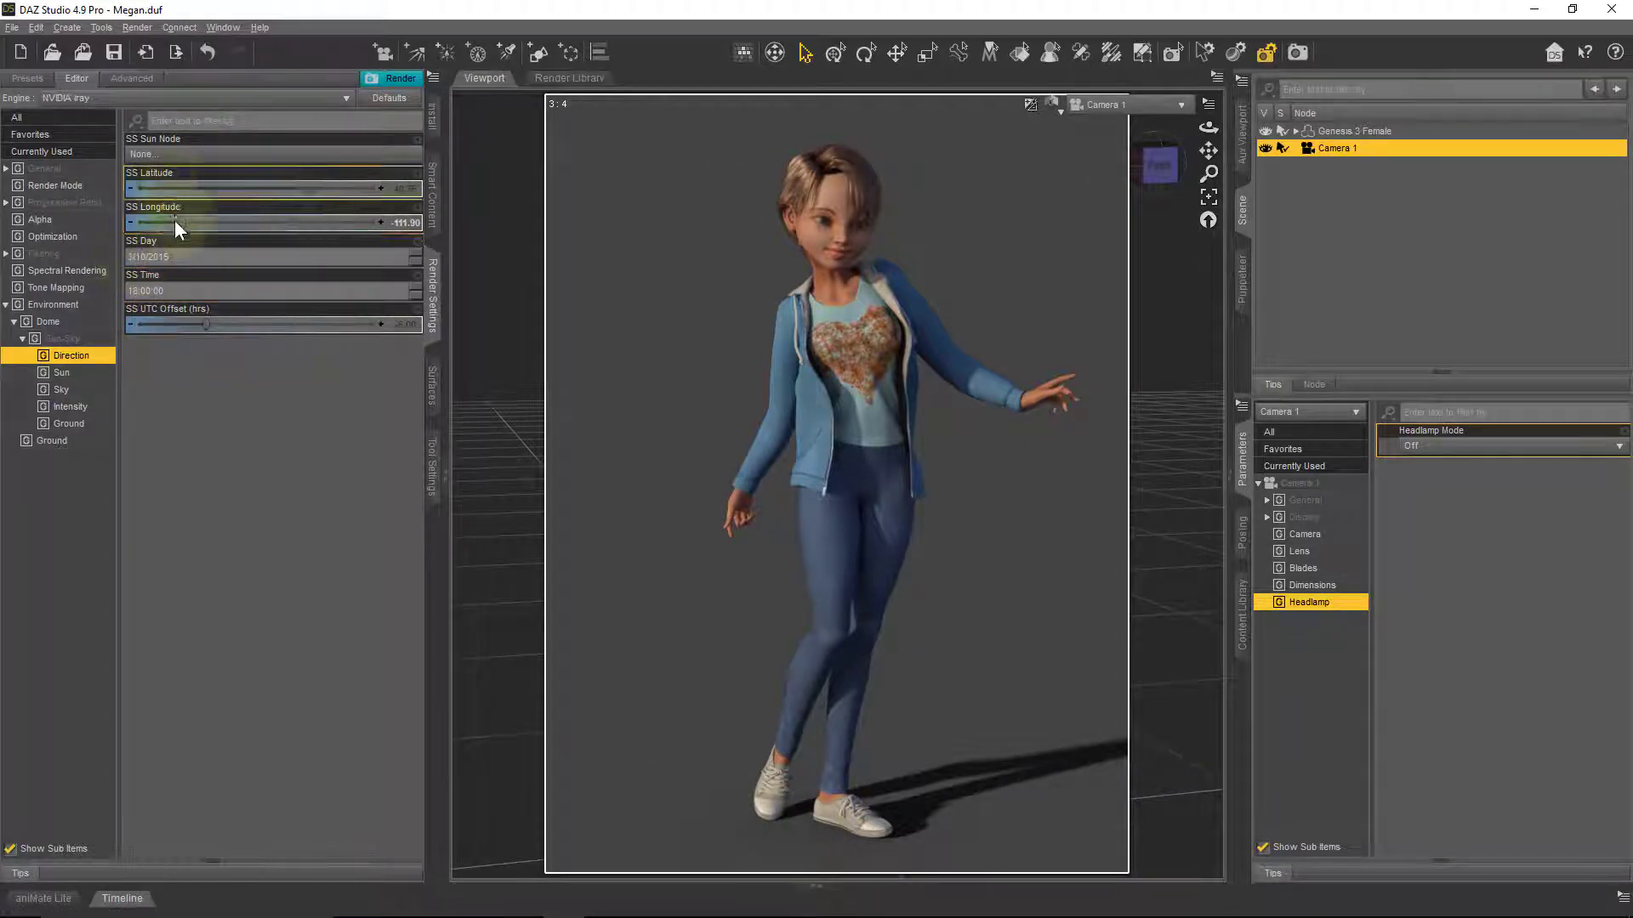
- Step the SS Time hour down with the spin arrows, settling on 08:00:00
{"action": "left_click", "coordinate": [132, 291]}
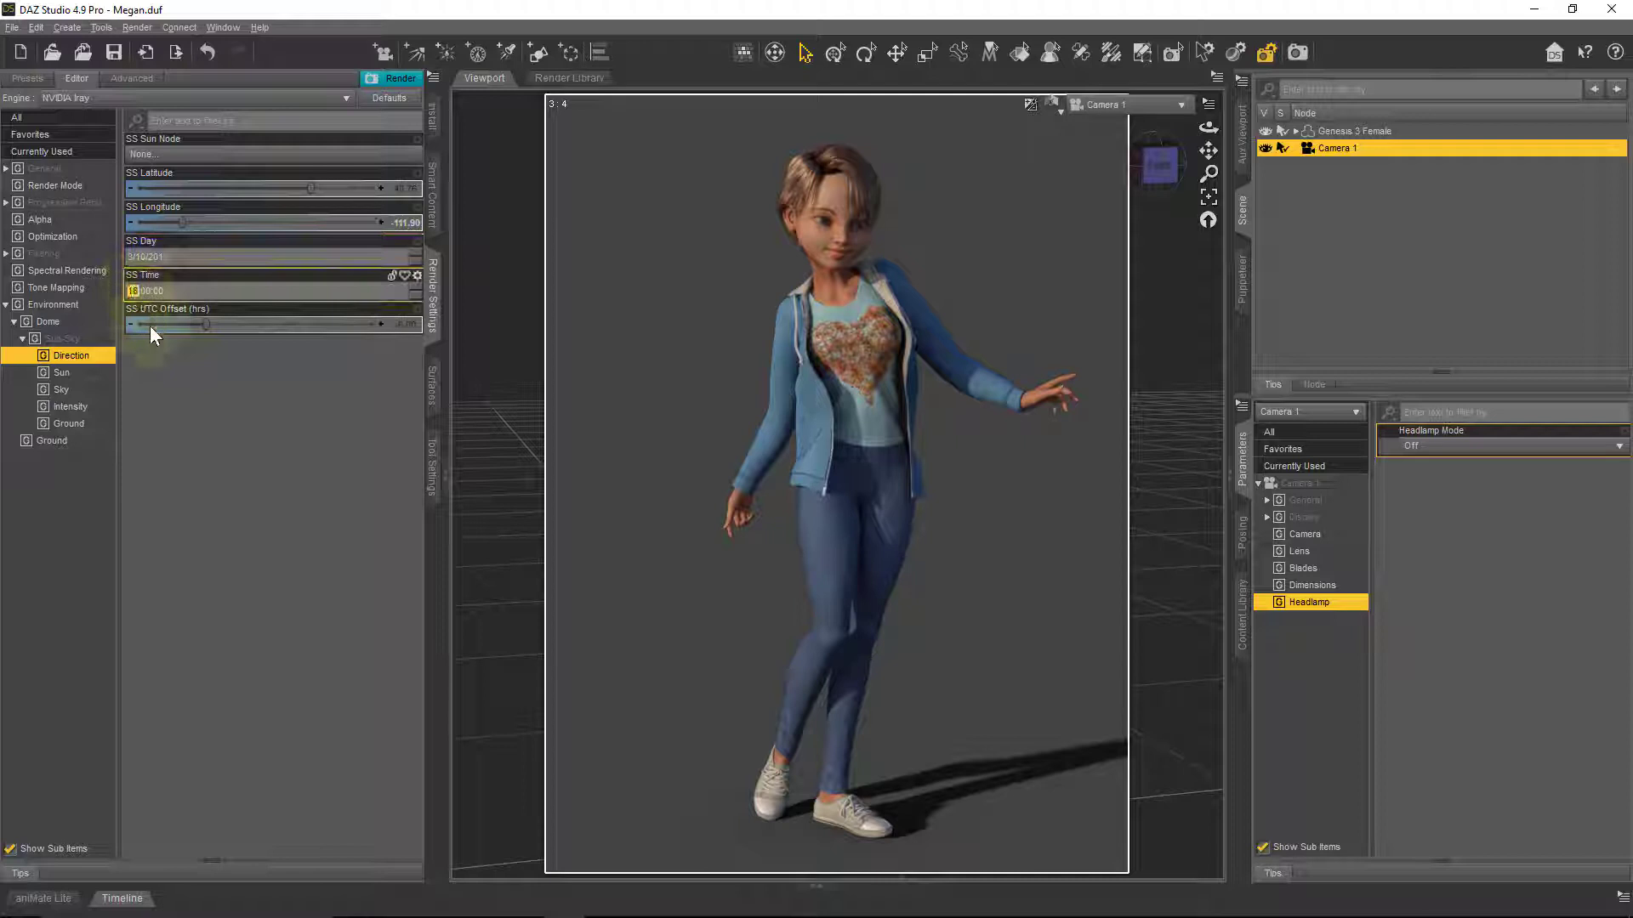
{"action": "type", "text": "12"}
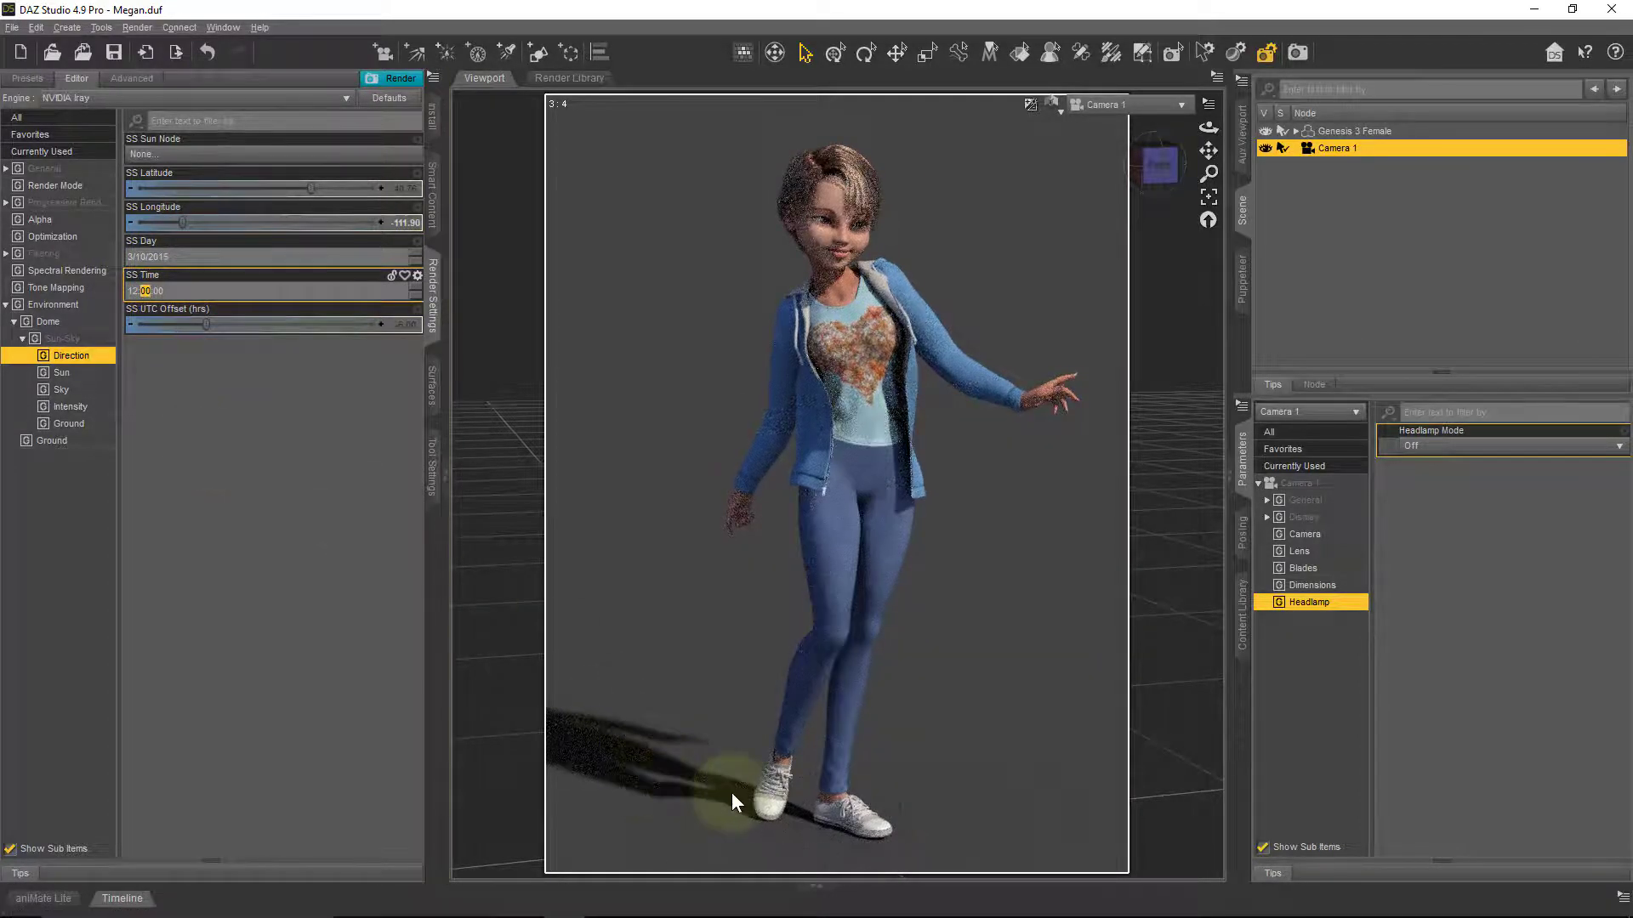
{"action": "left_click", "coordinate": [133, 290]}
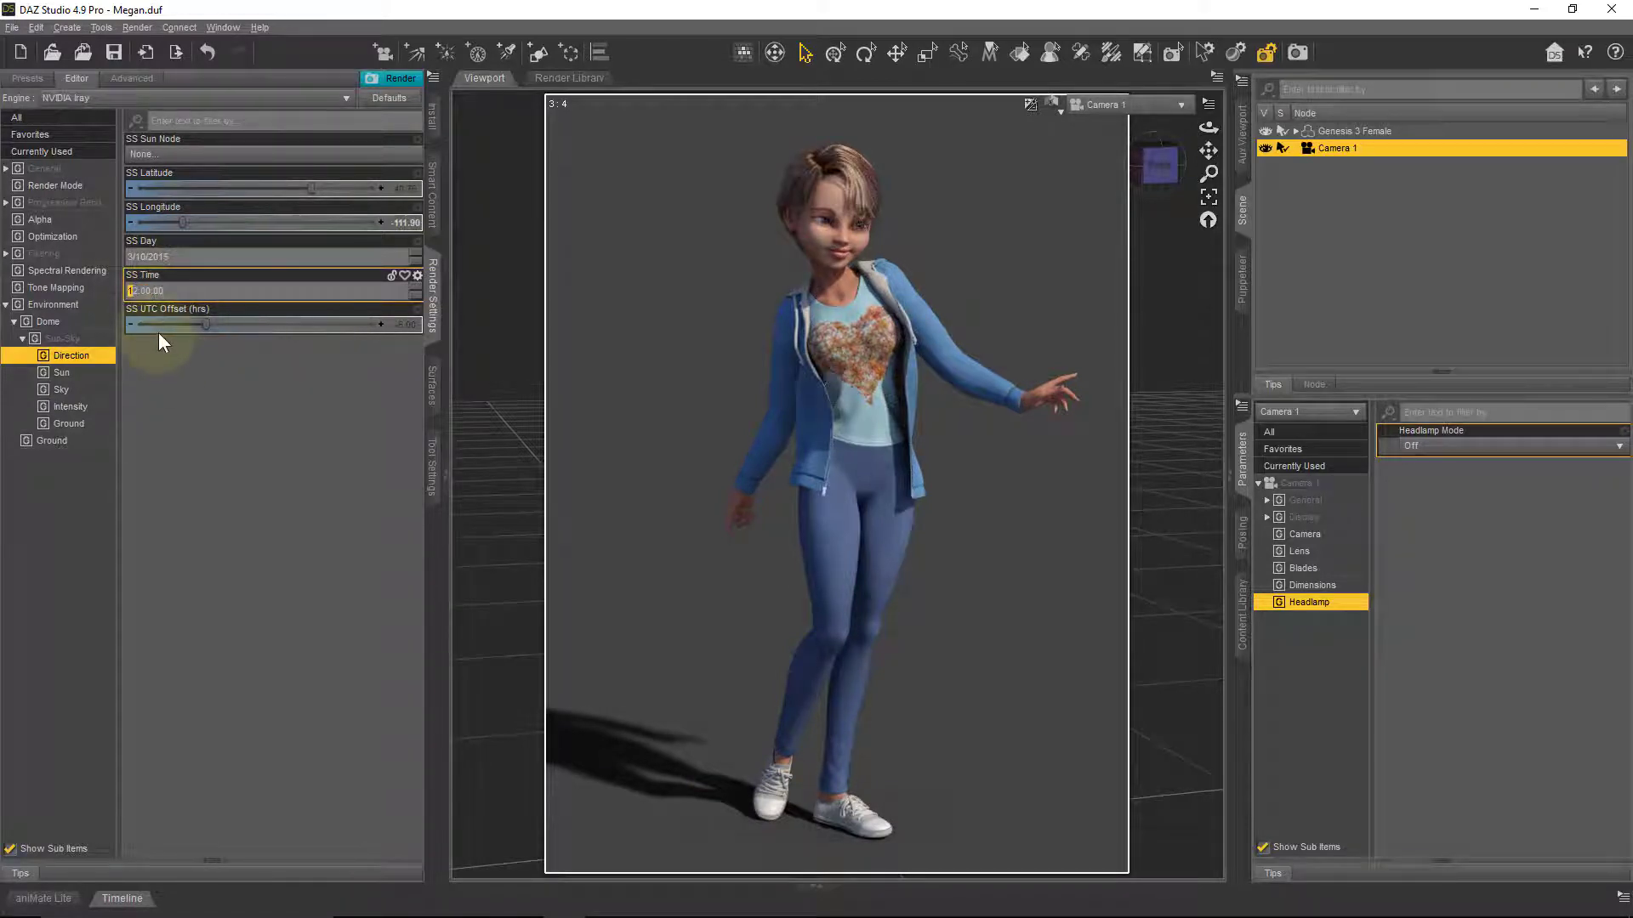
{"action": "left_click", "coordinate": [415, 294]}
{"action": "left_click", "coordinate": [415, 294]}
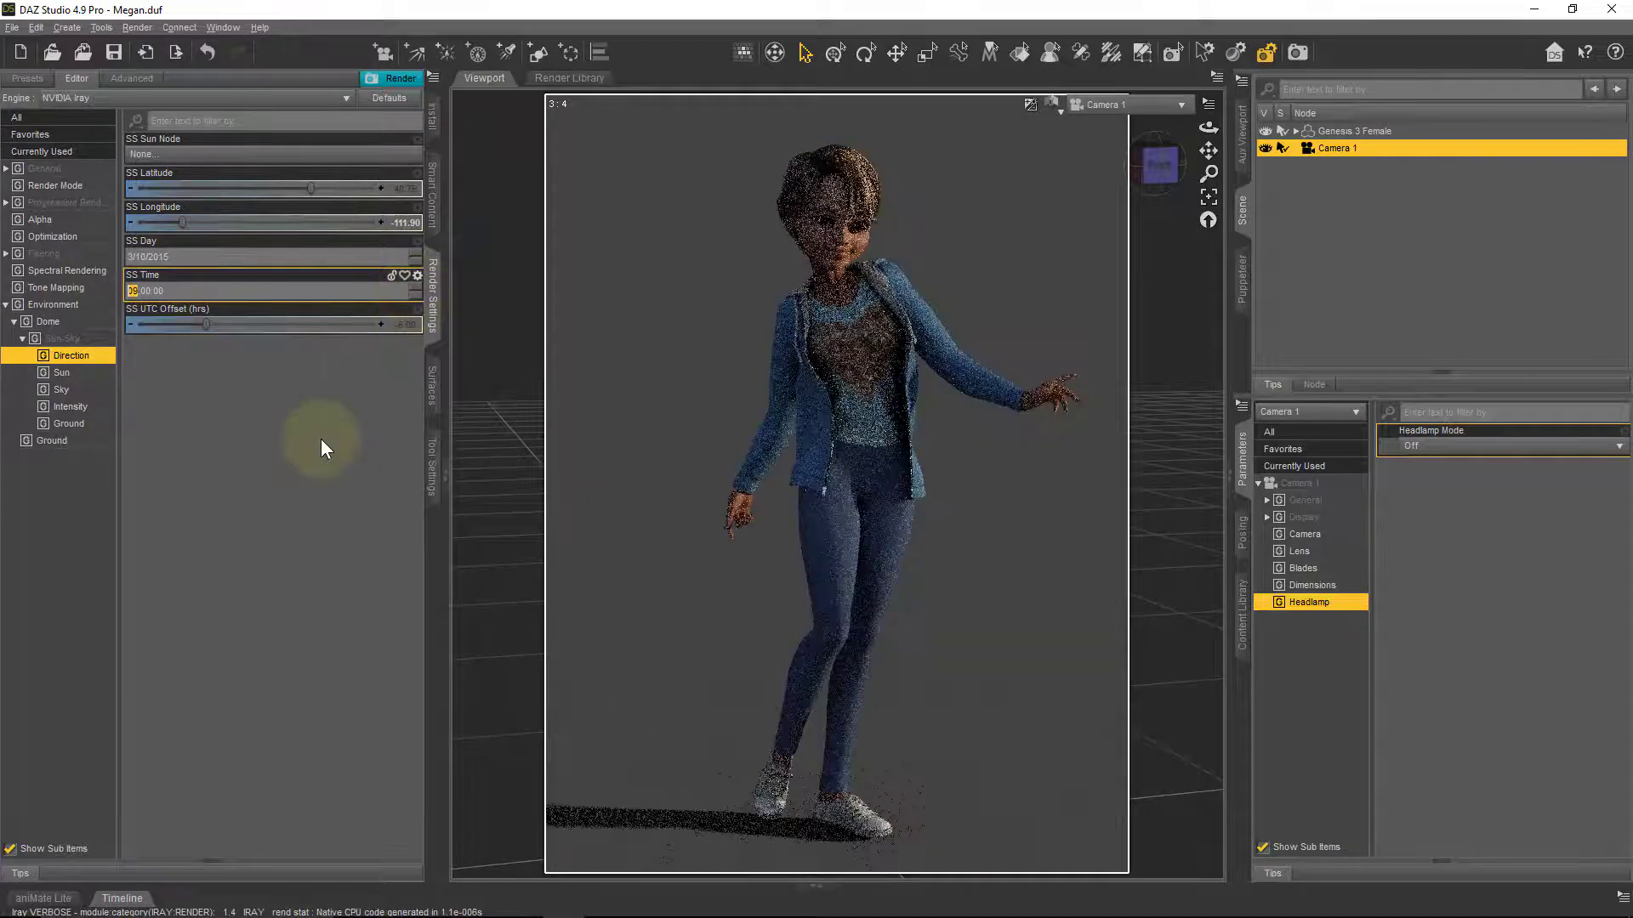
{"action": "left_click", "coordinate": [418, 292]}
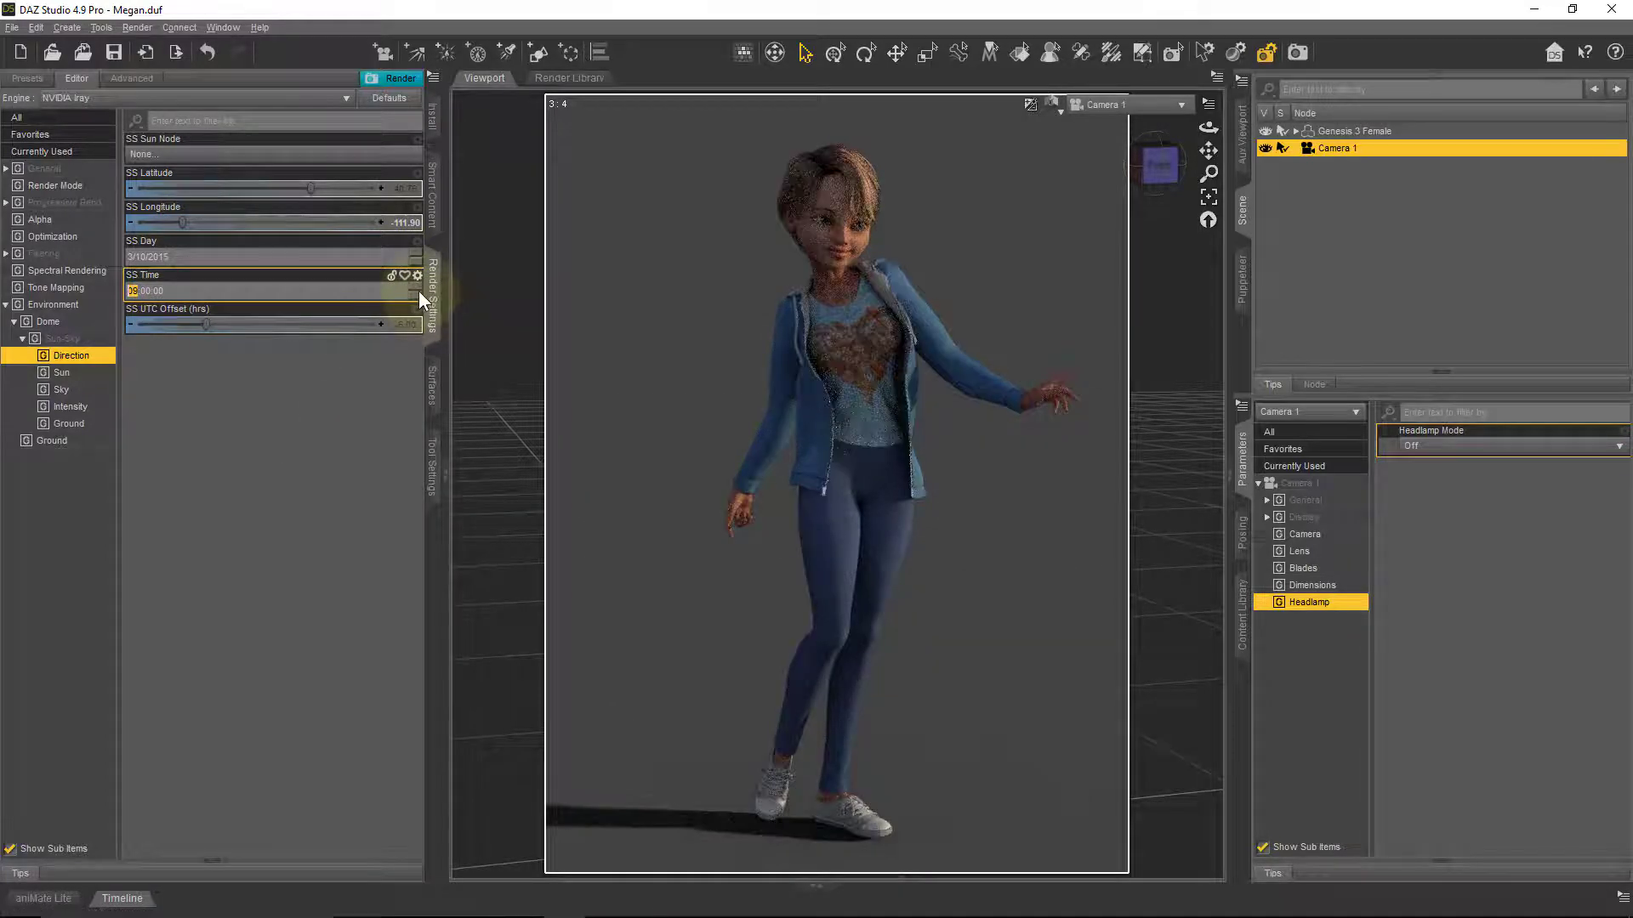
{"action": "left_click", "coordinate": [419, 292]}
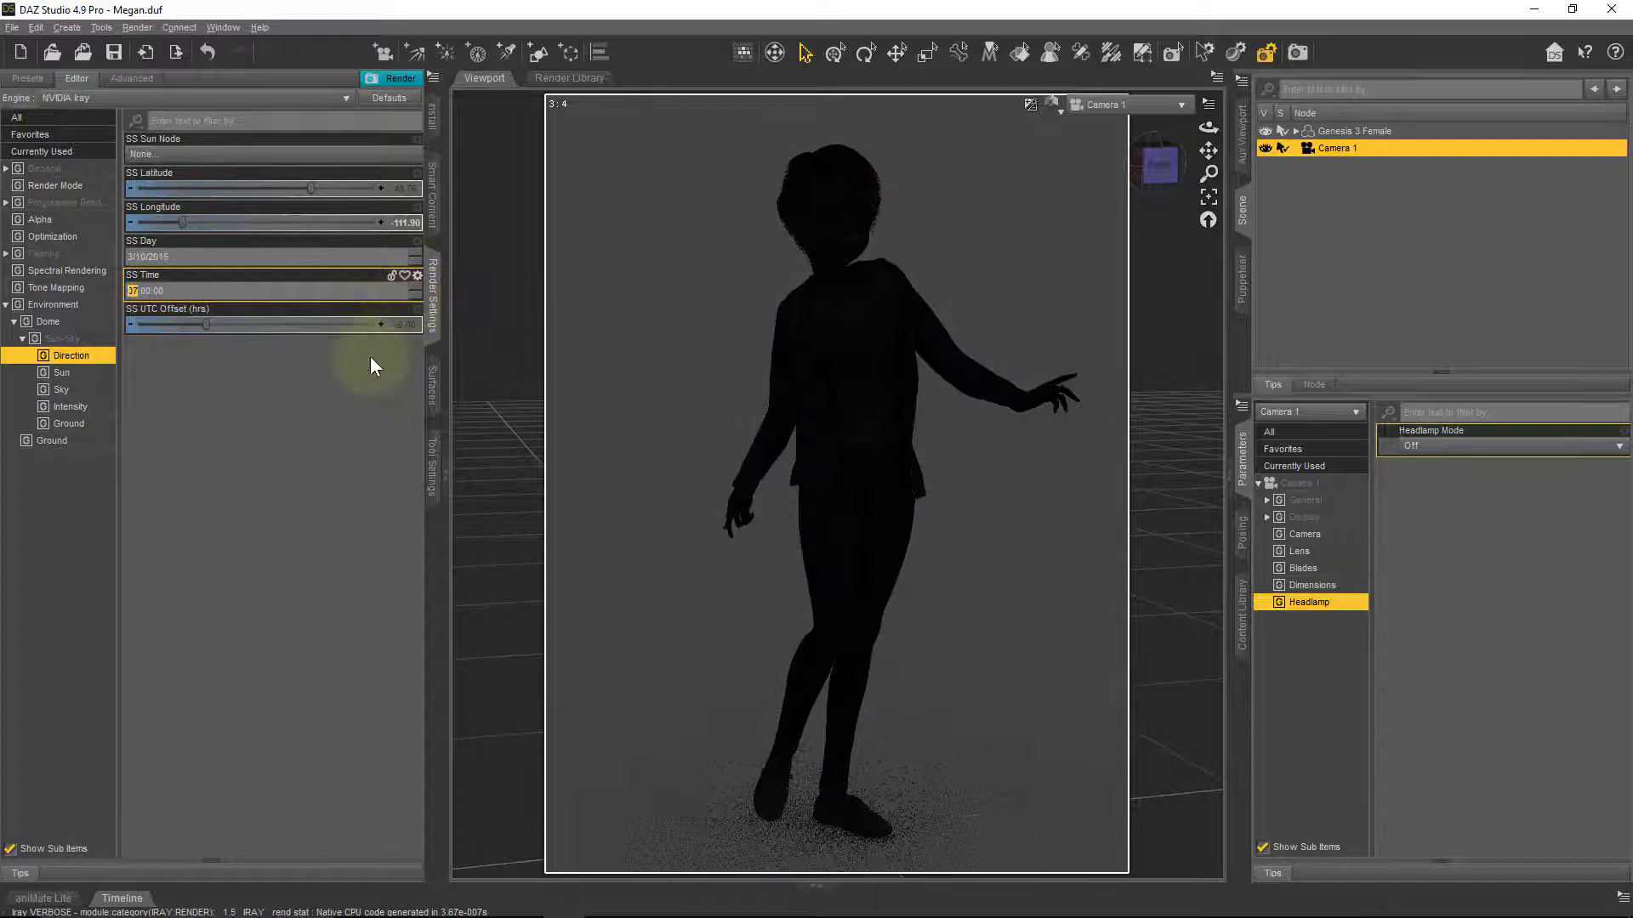
{"action": "left_click", "coordinate": [416, 285]}
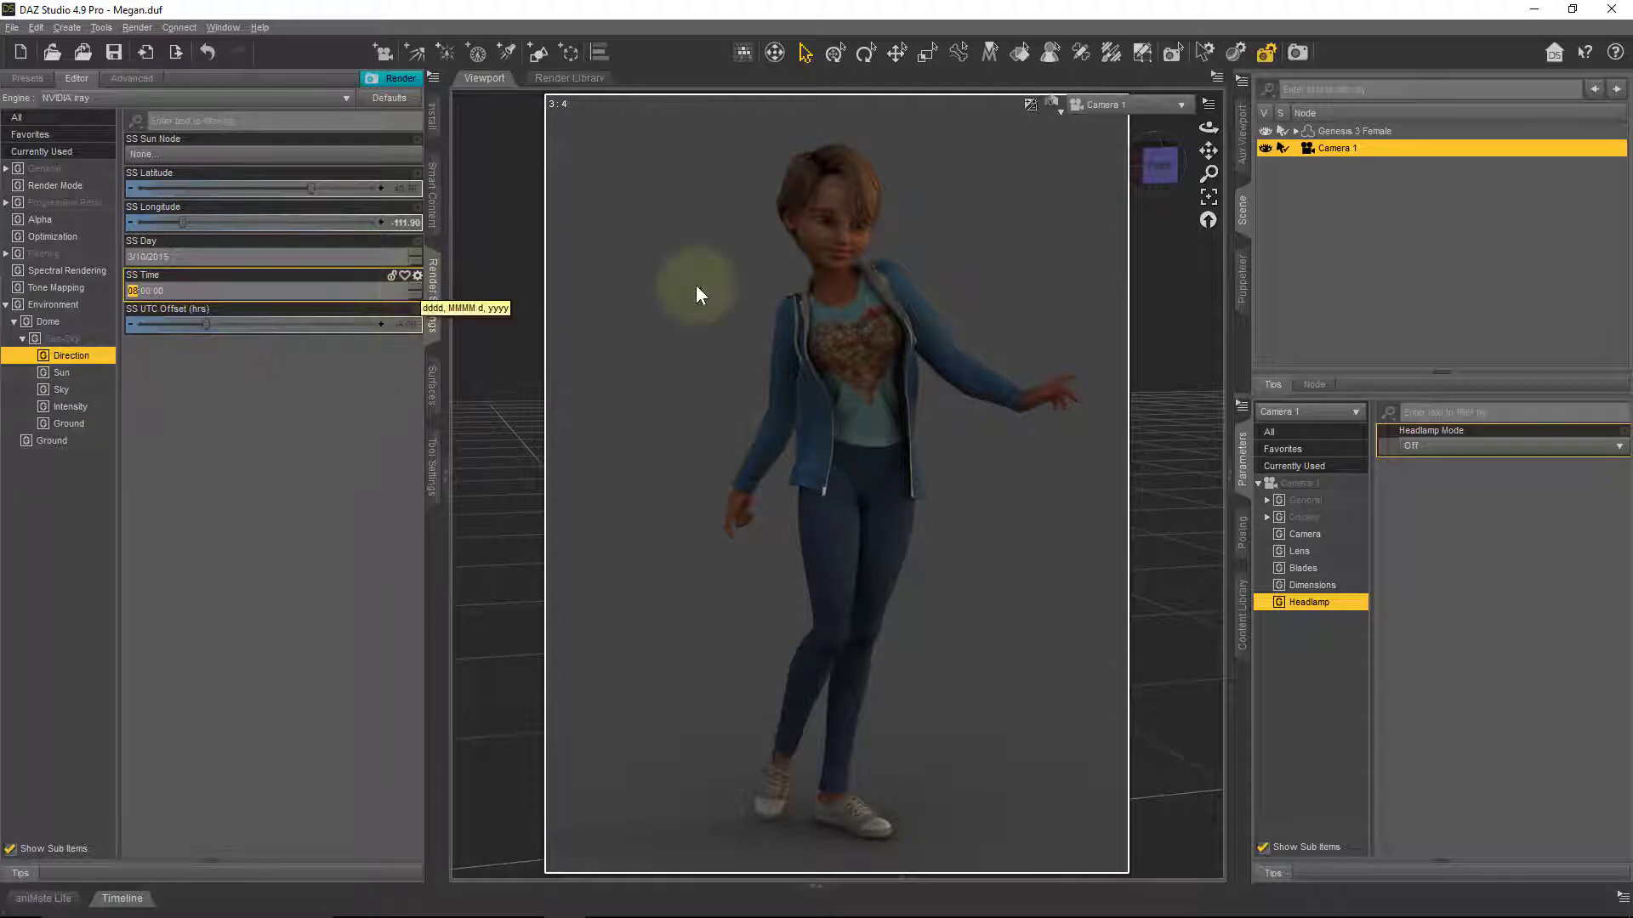
- Preview SS Time hourly from 09:00 to 20:00, then enter 13 for 13:00
{"action": "left_click", "coordinate": [417, 284]}
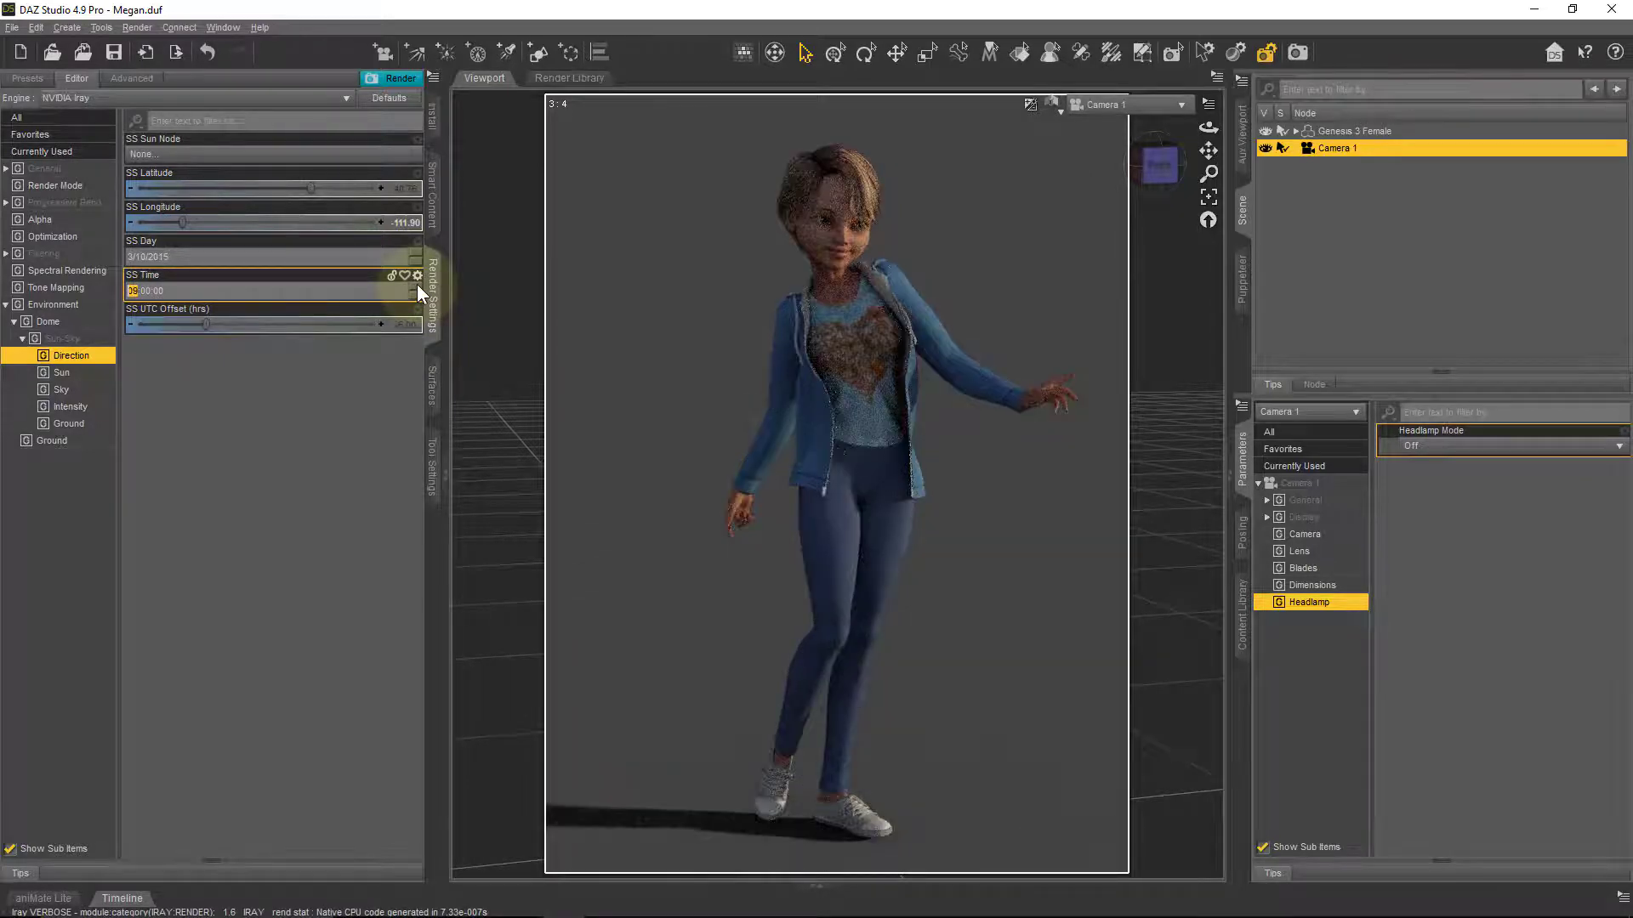
{"action": "left_click", "coordinate": [417, 284]}
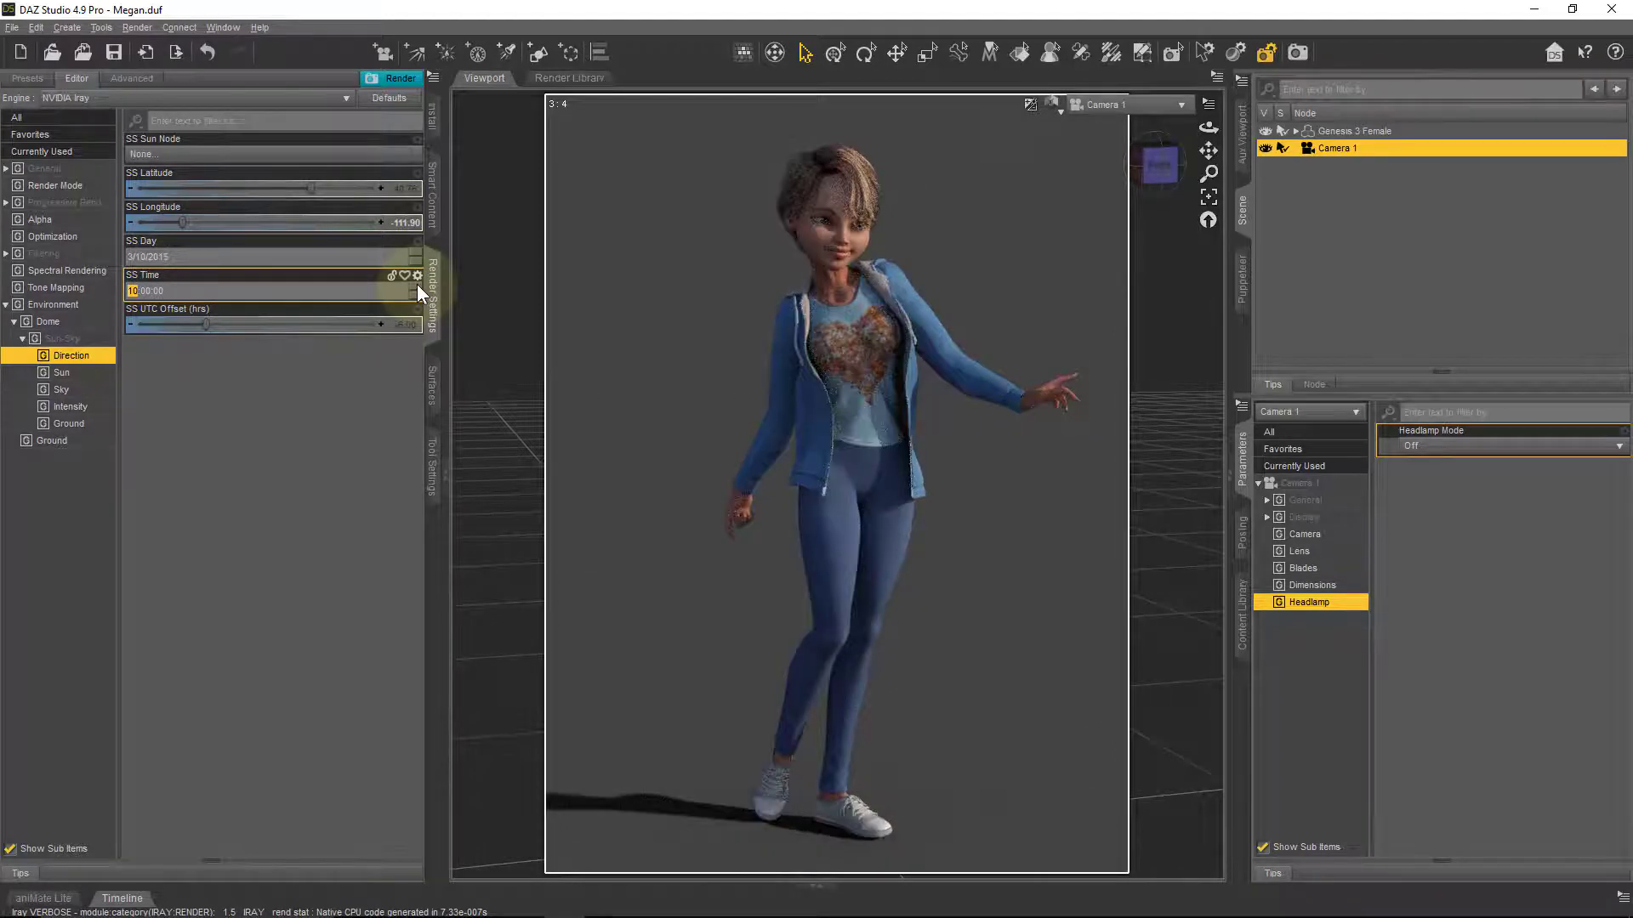
{"action": "left_click", "coordinate": [416, 285]}
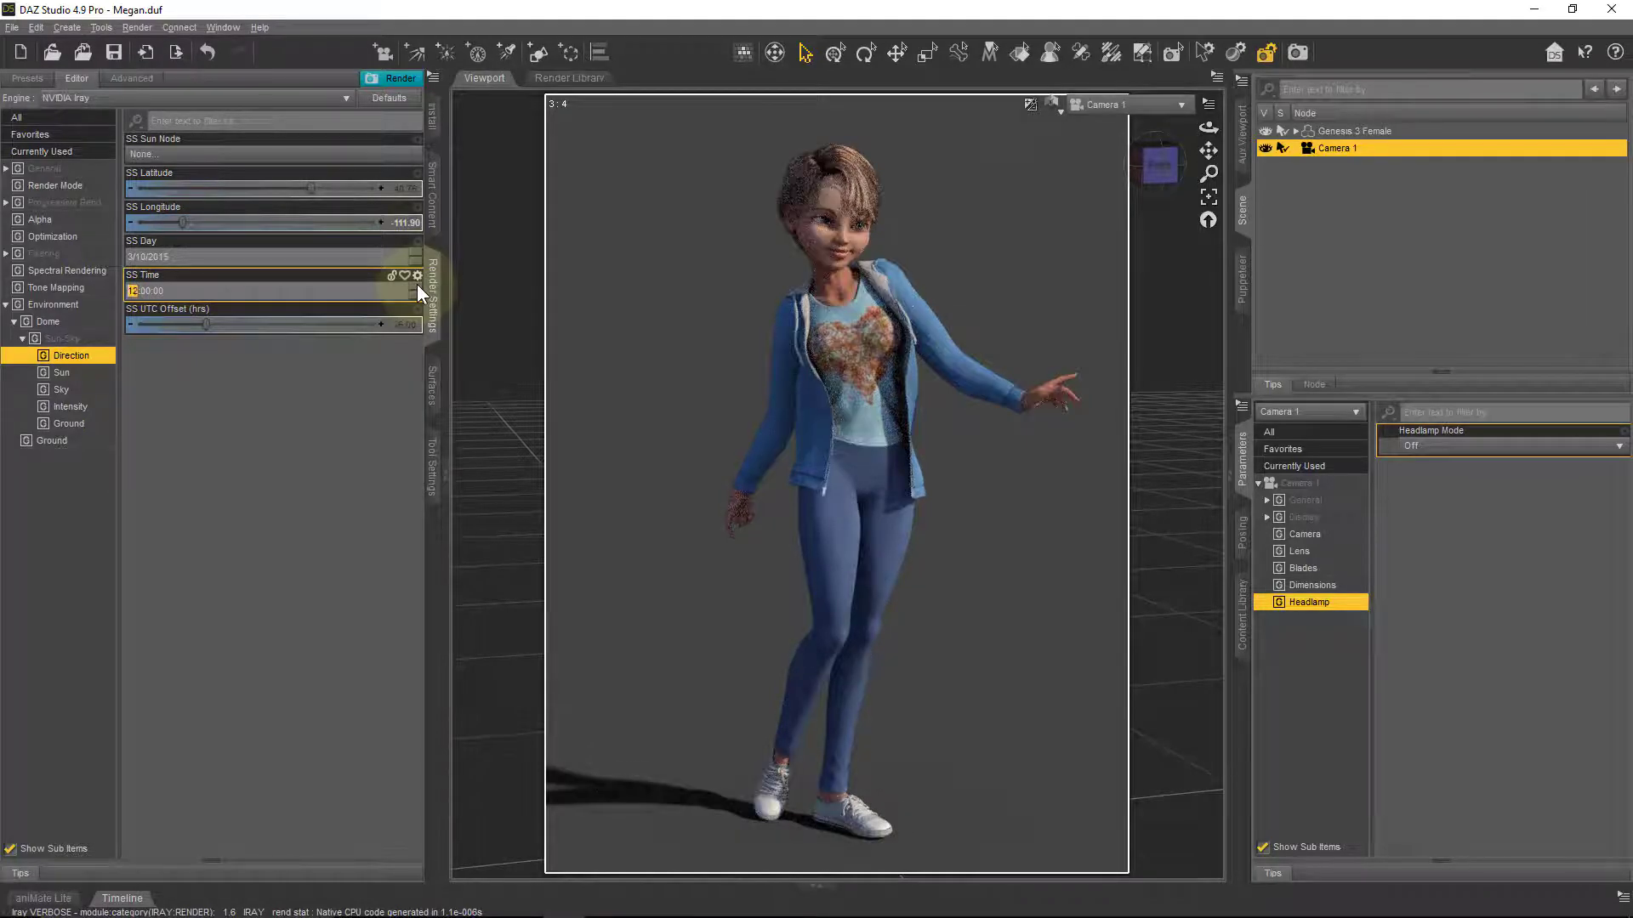
{"action": "left_click", "coordinate": [417, 284]}
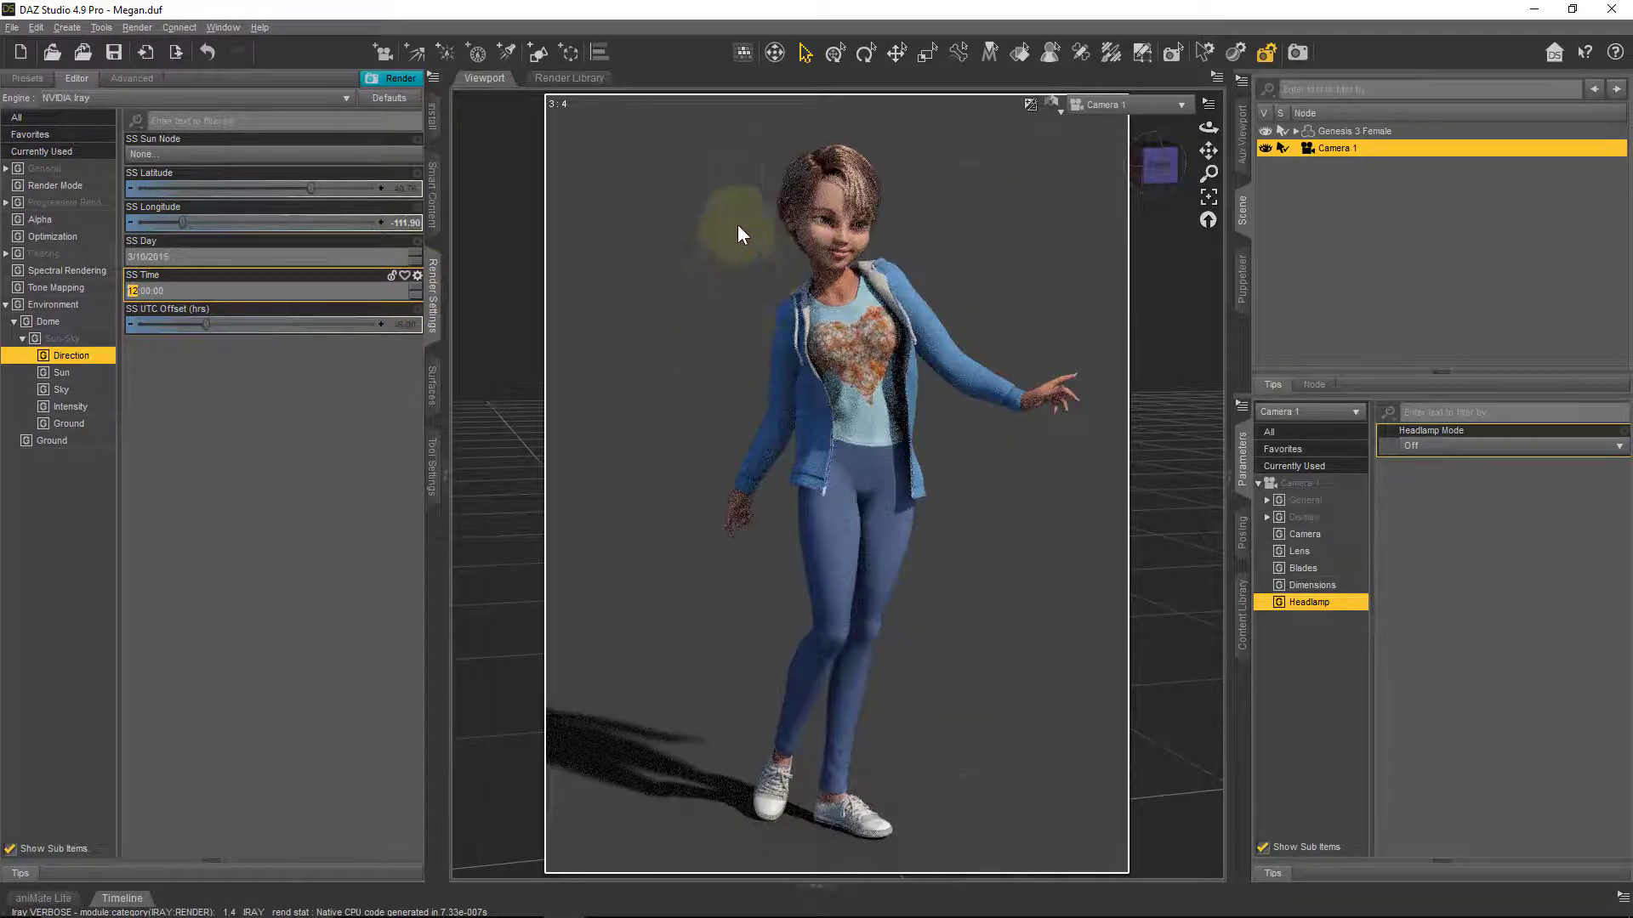
{"action": "left_click", "coordinate": [417, 284]}
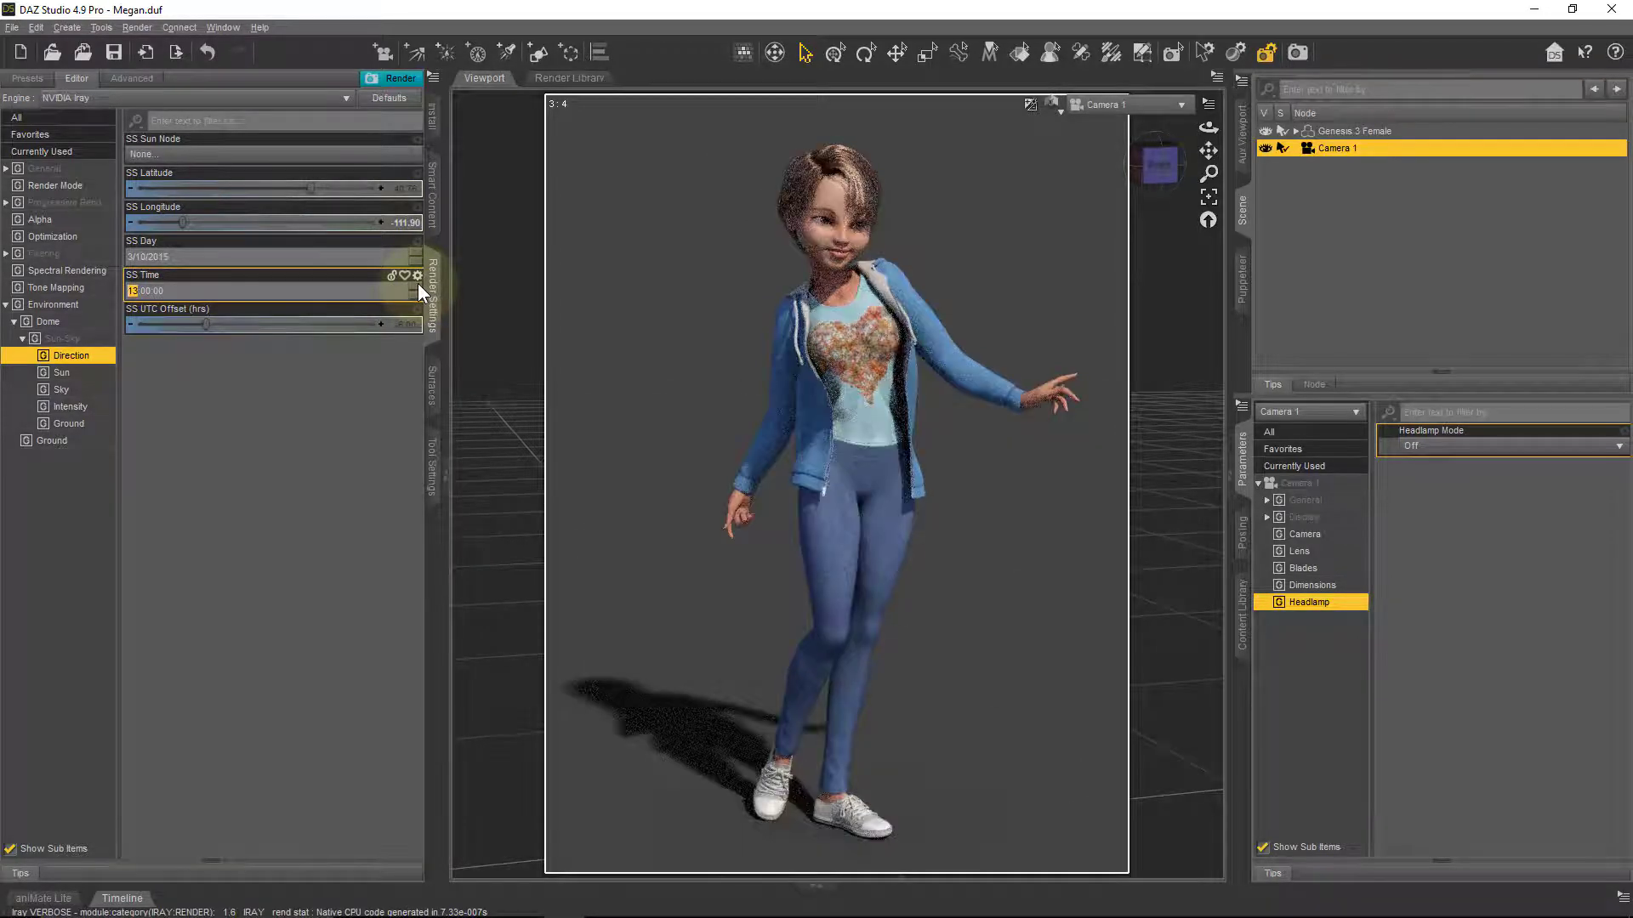
{"action": "left_click", "coordinate": [417, 284]}
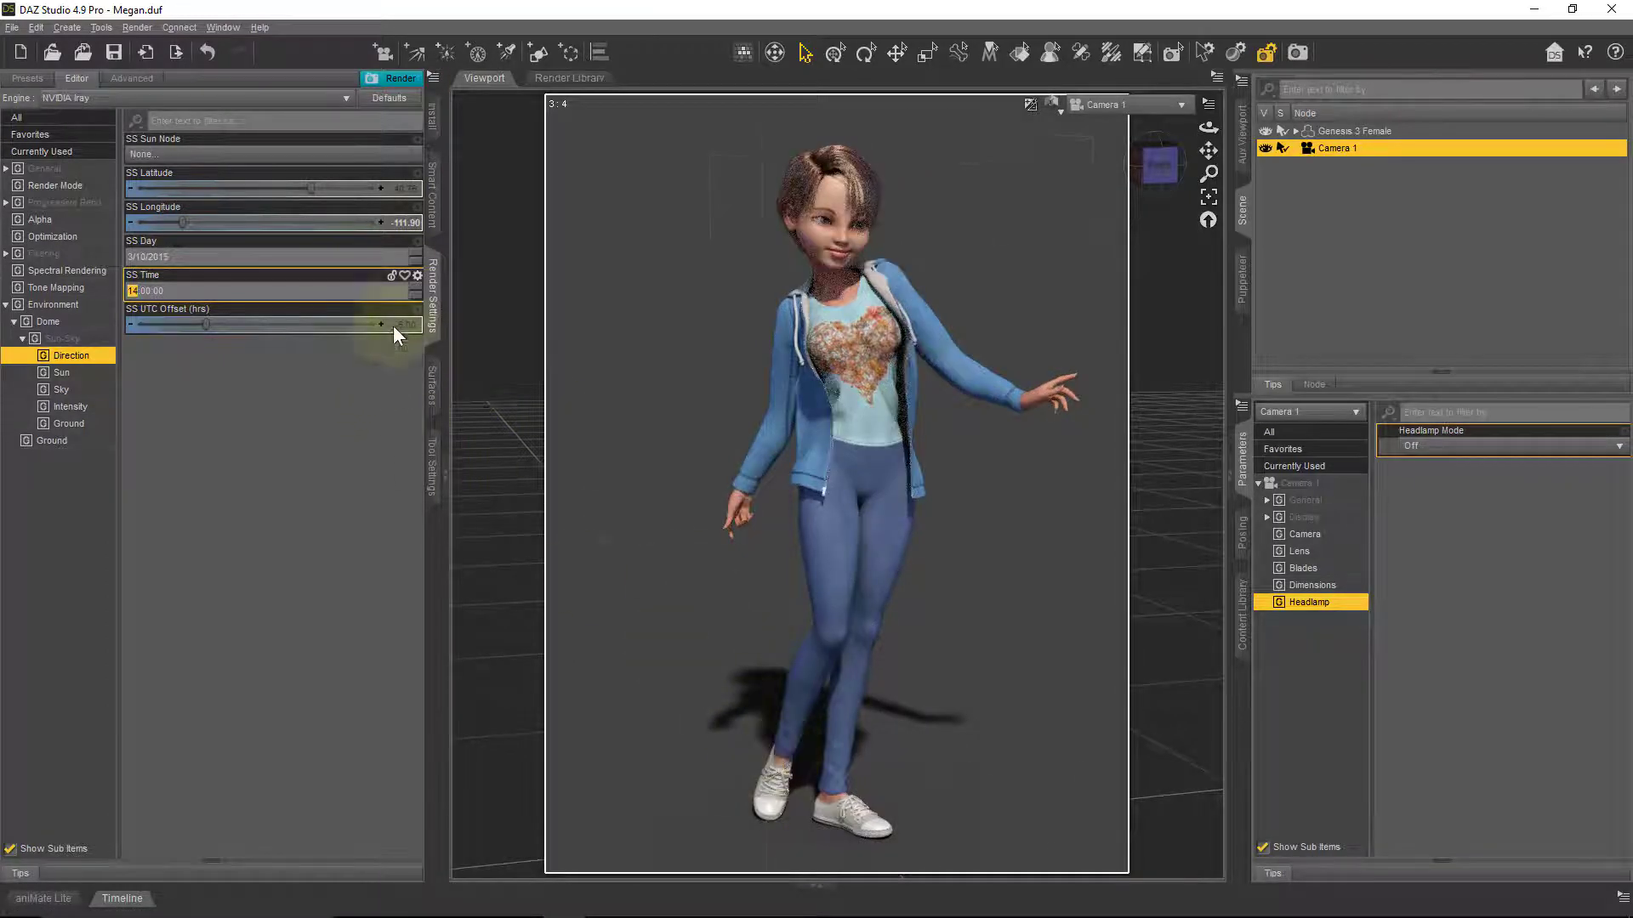
{"action": "left_click", "coordinate": [415, 284]}
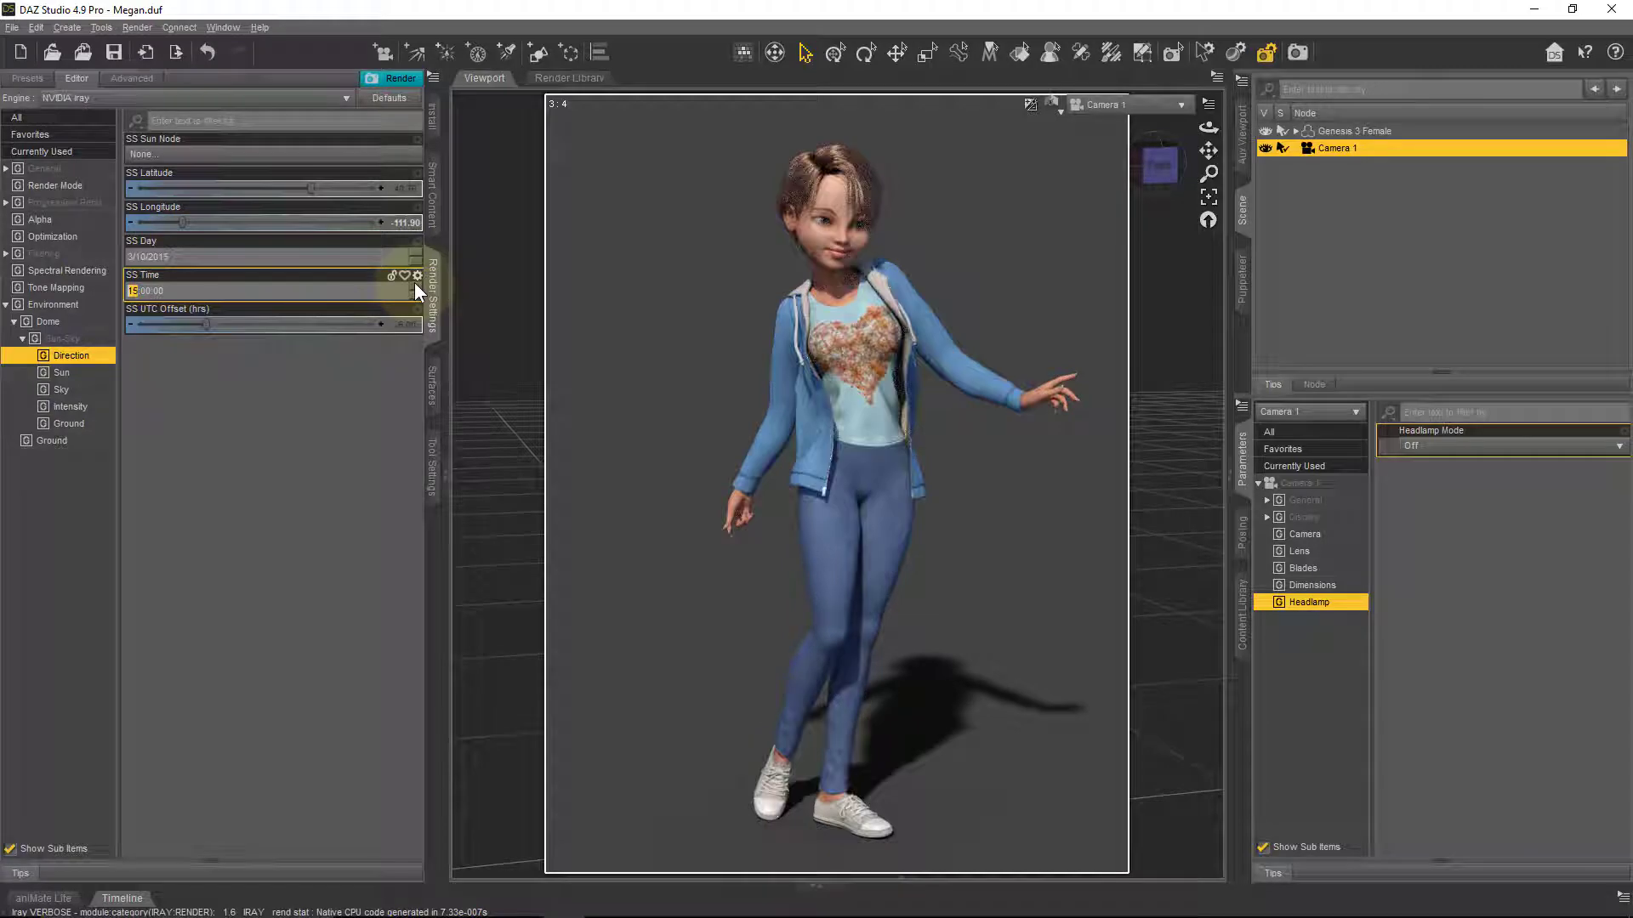
{"action": "left_click", "coordinate": [415, 284]}
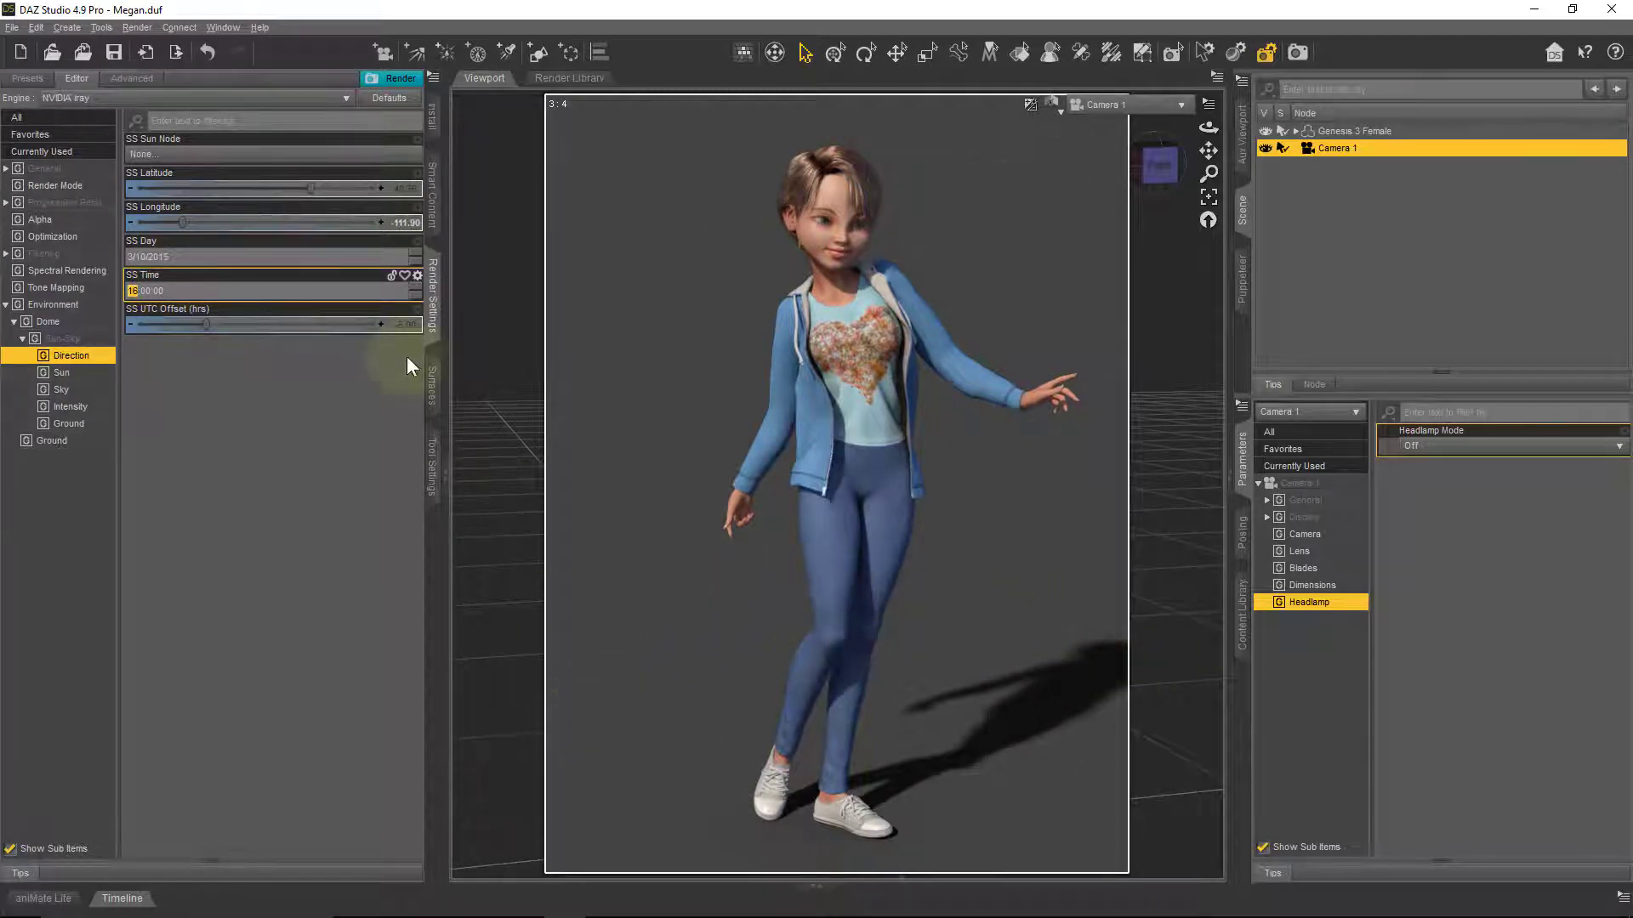
{"action": "left_click", "coordinate": [413, 286]}
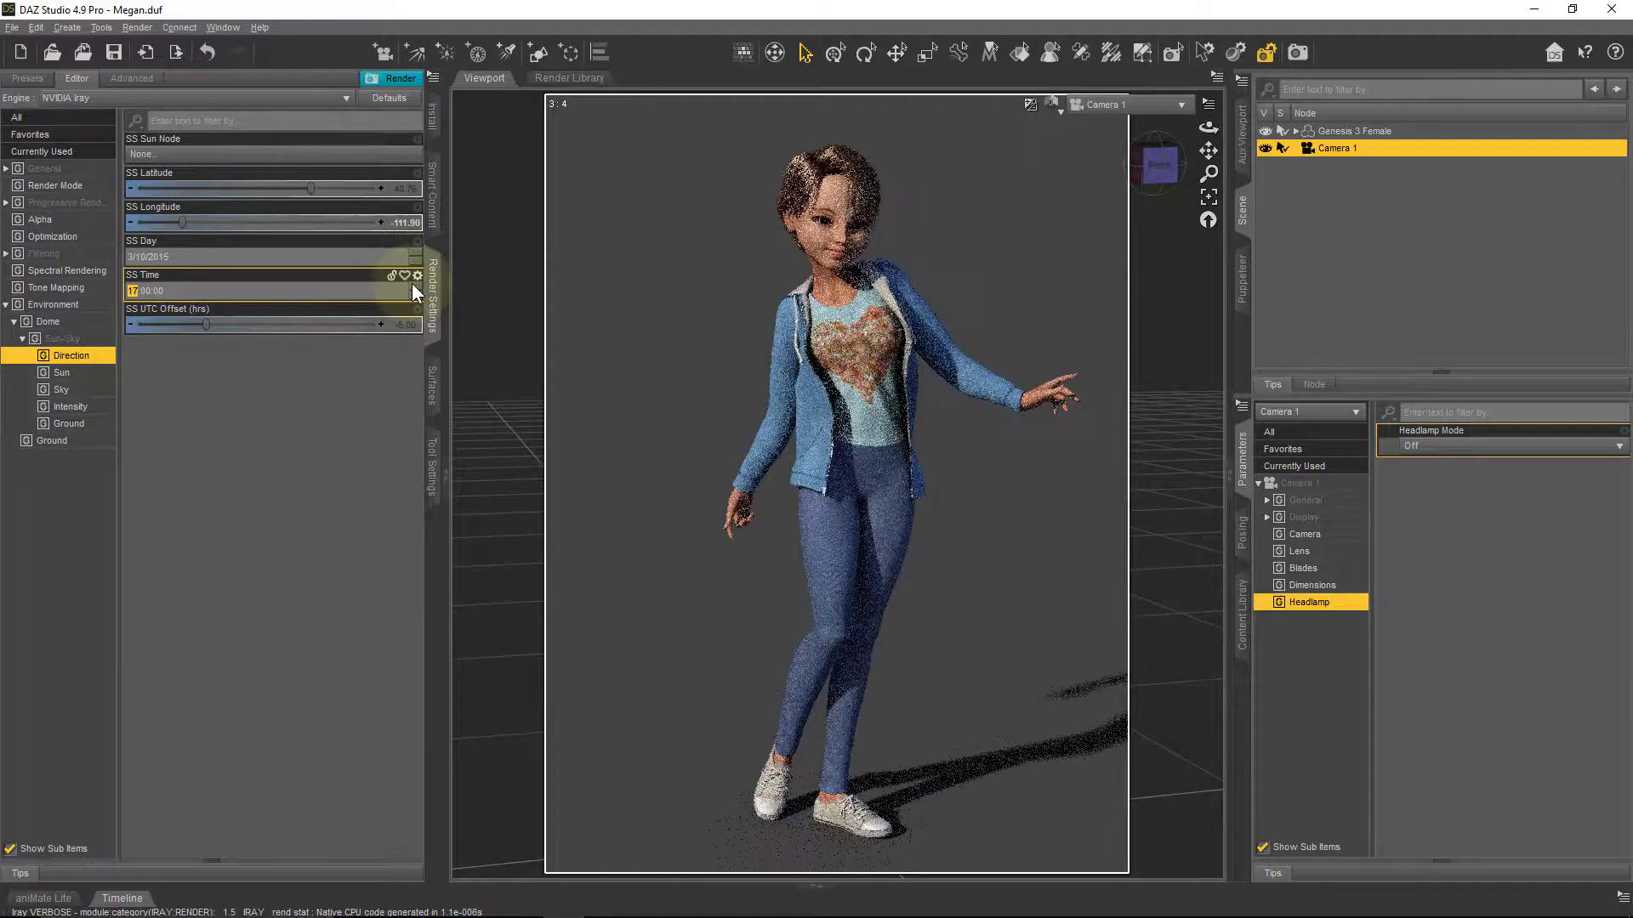
{"action": "left_click", "coordinate": [413, 286]}
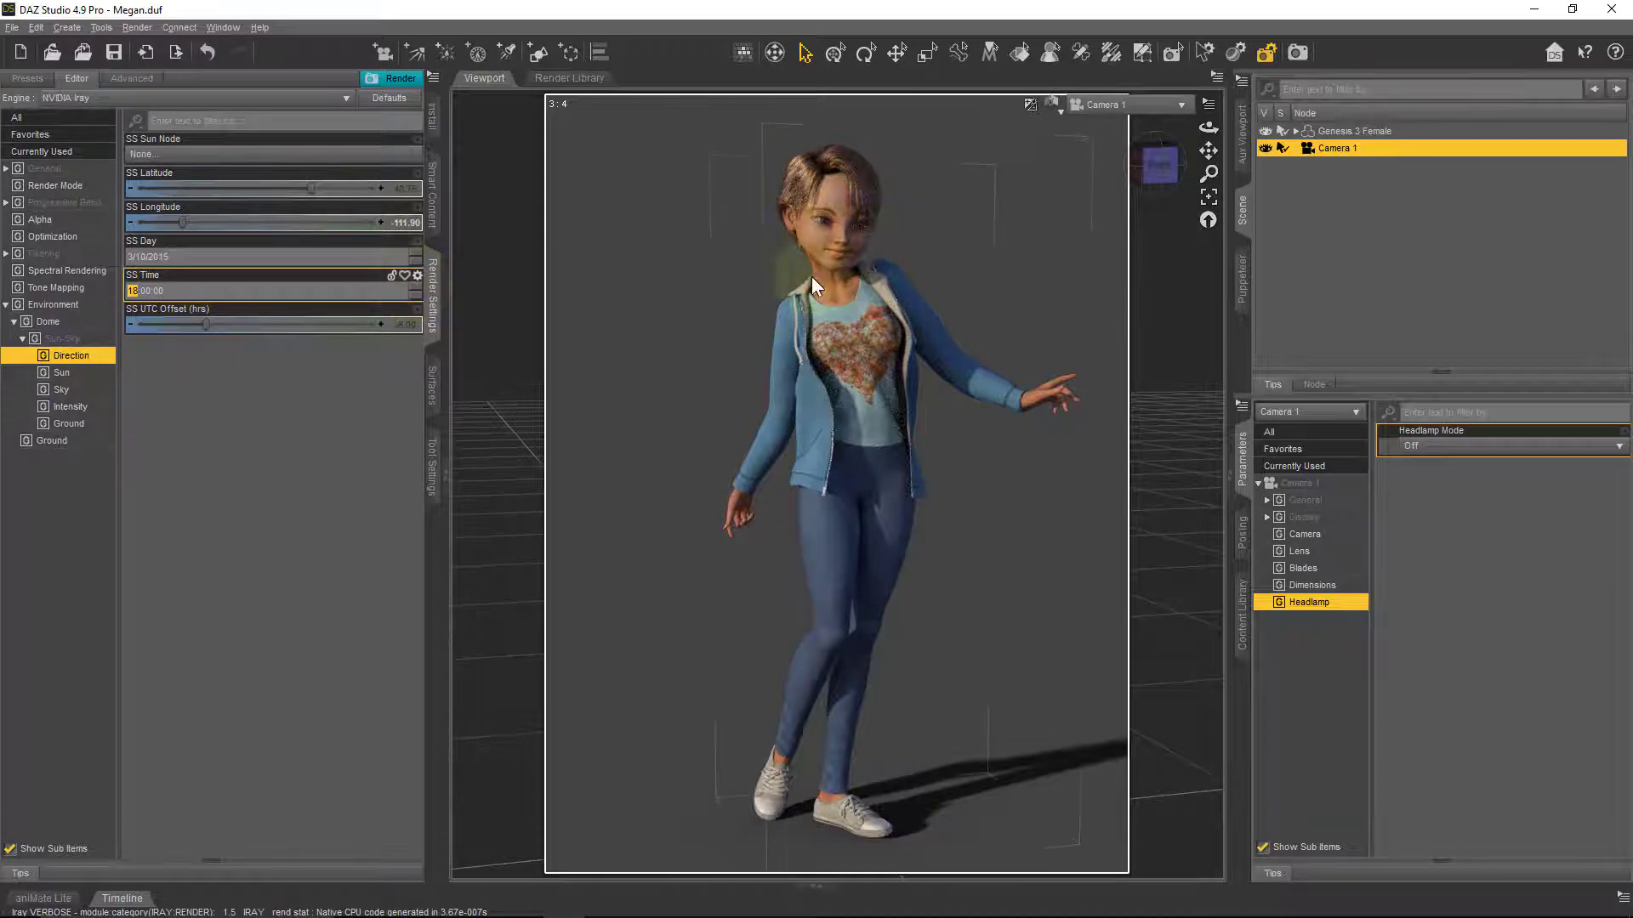
{"action": "left_click", "coordinate": [416, 284]}
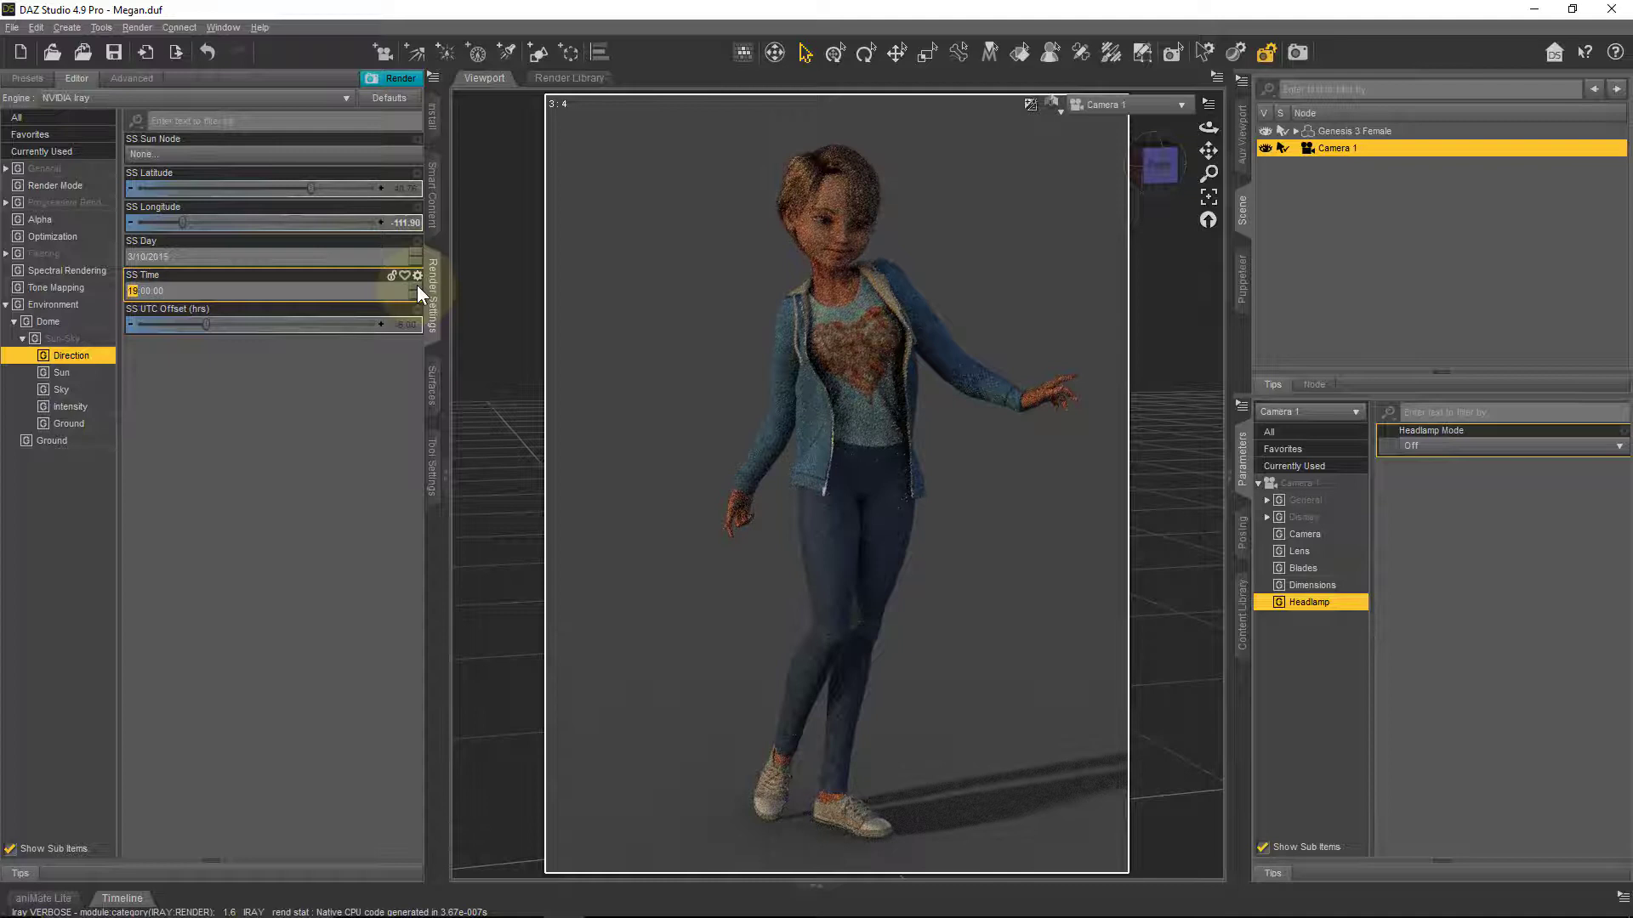
{"action": "left_click", "coordinate": [417, 286]}
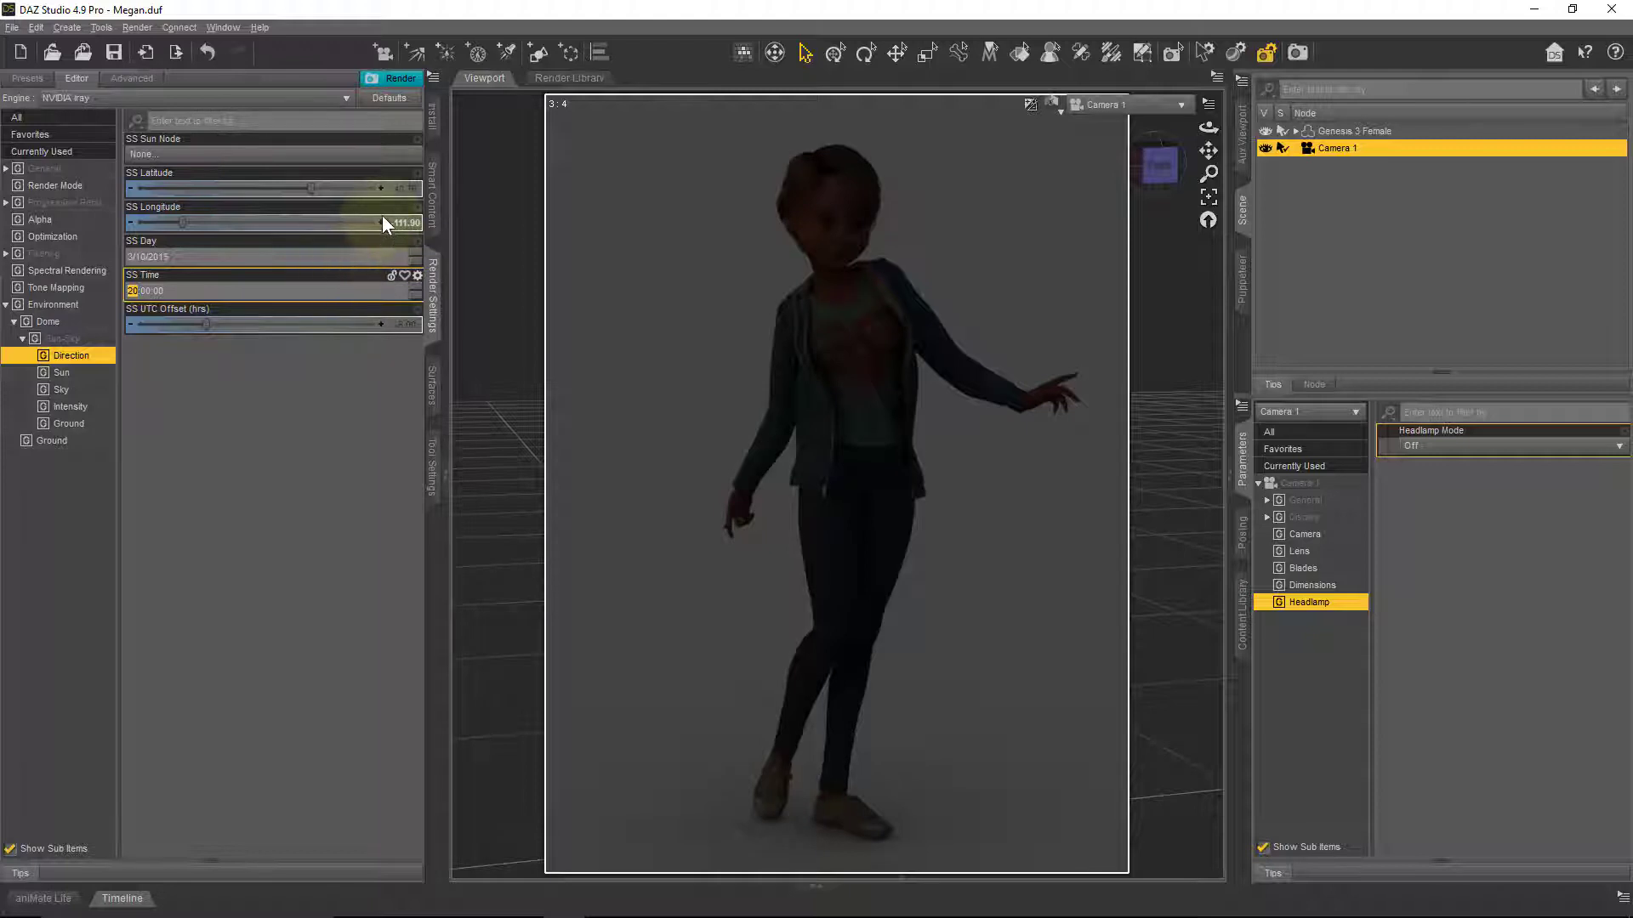
{"action": "type", "text": "13"}
{"action": "key", "text": "Return"}
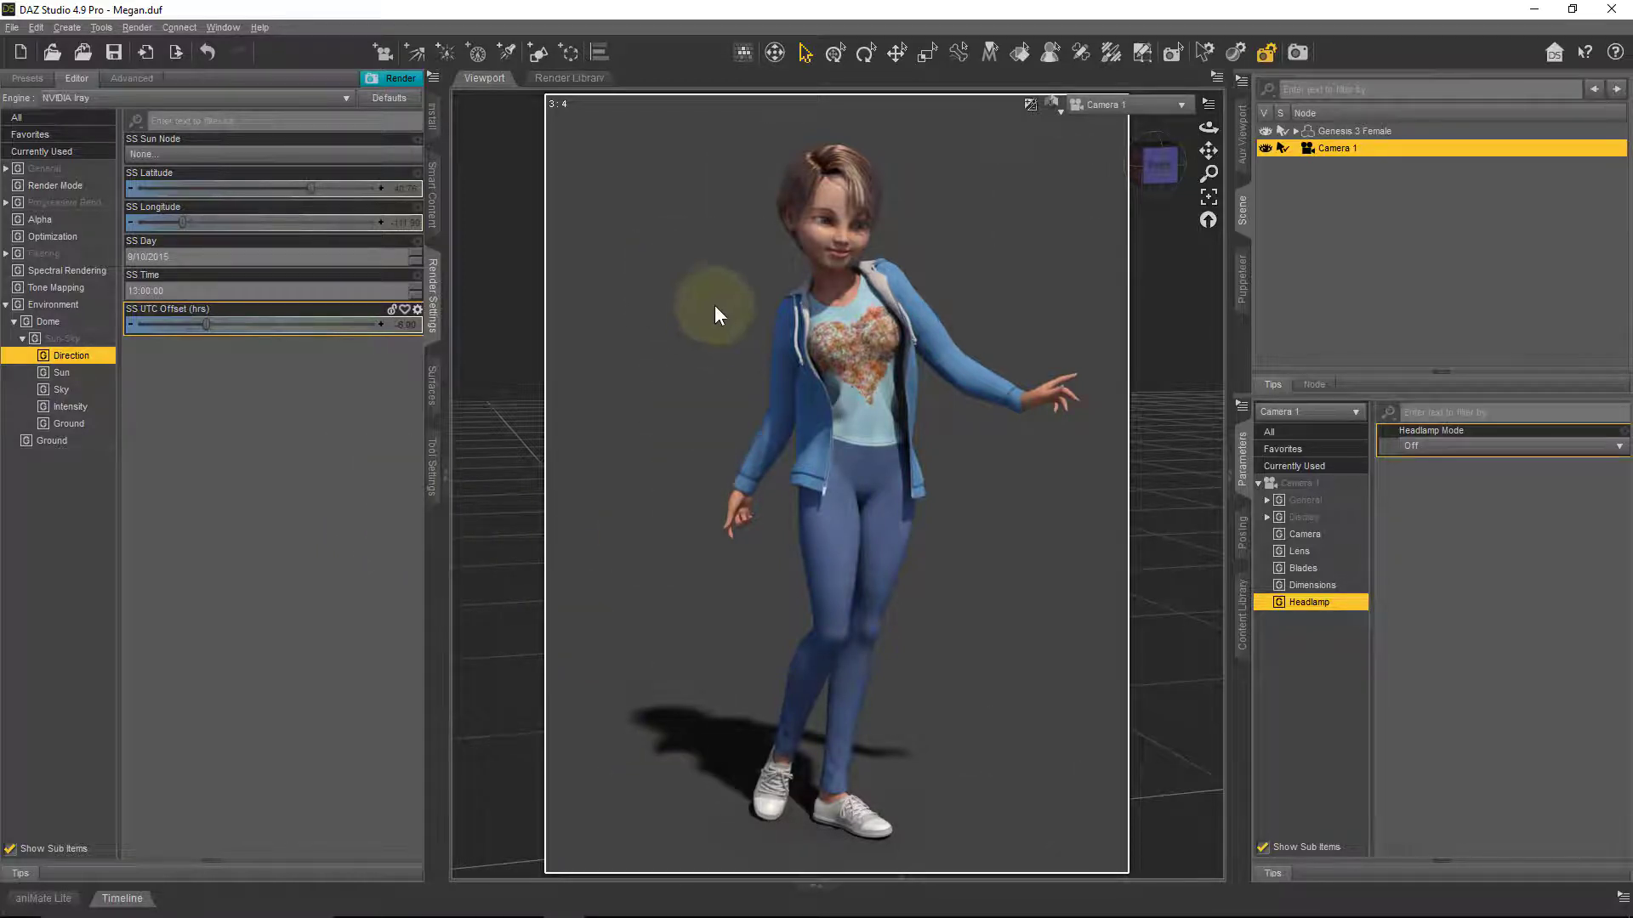
- Turn Draw Dome On so the sky shows behind the figure
{"action": "left_click", "coordinate": [67, 324]}
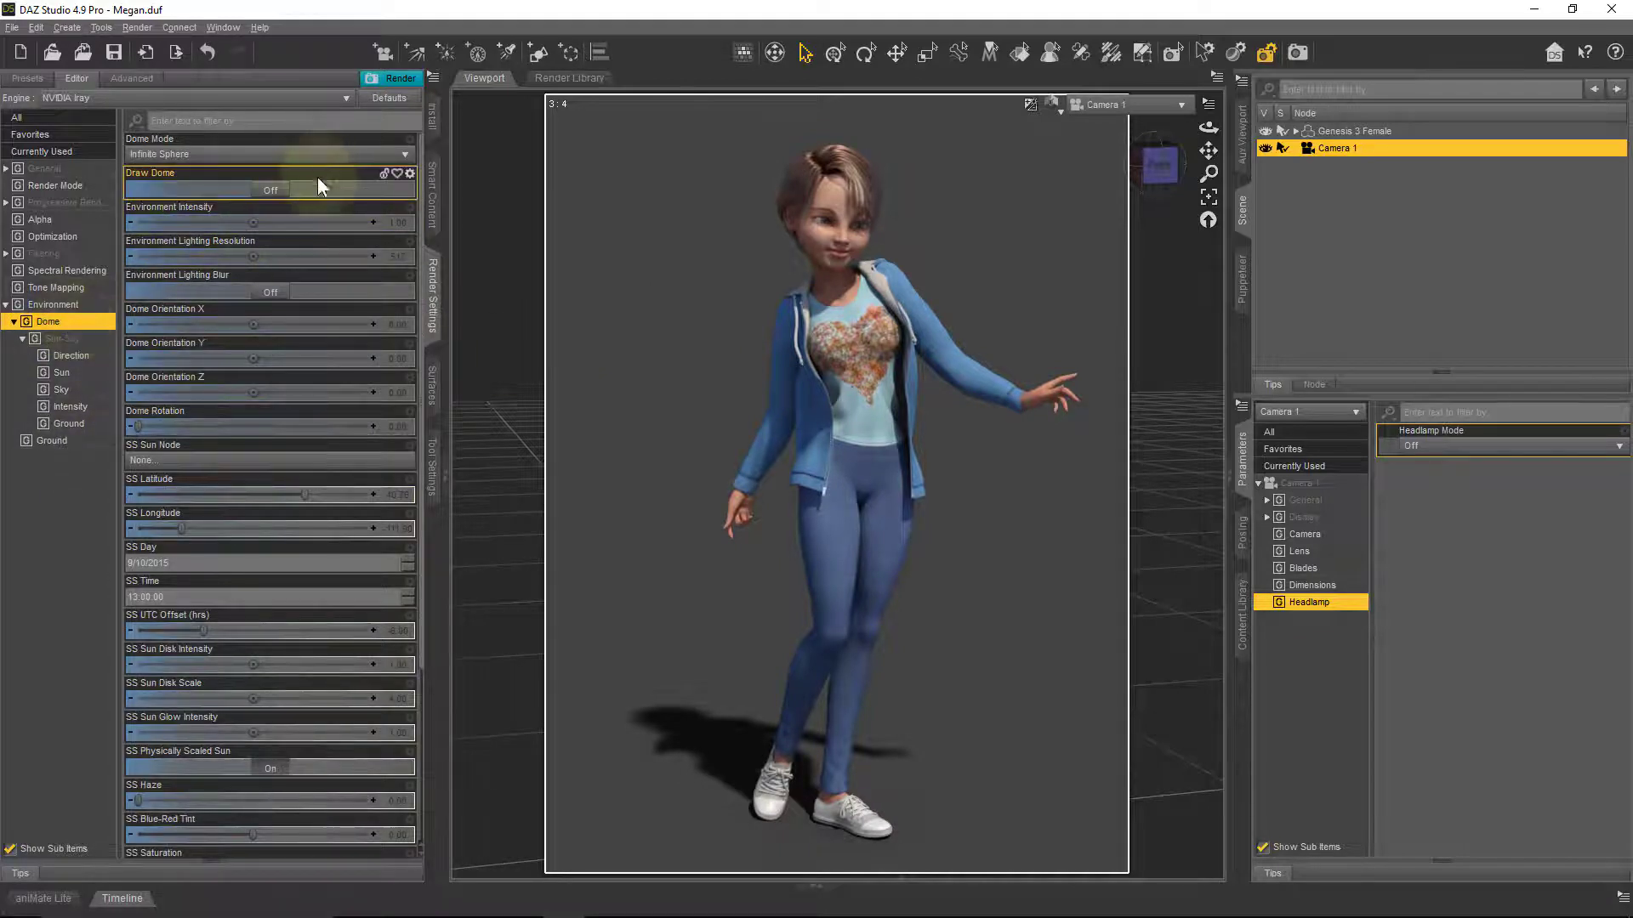
{"action": "left_click", "coordinate": [271, 190]}
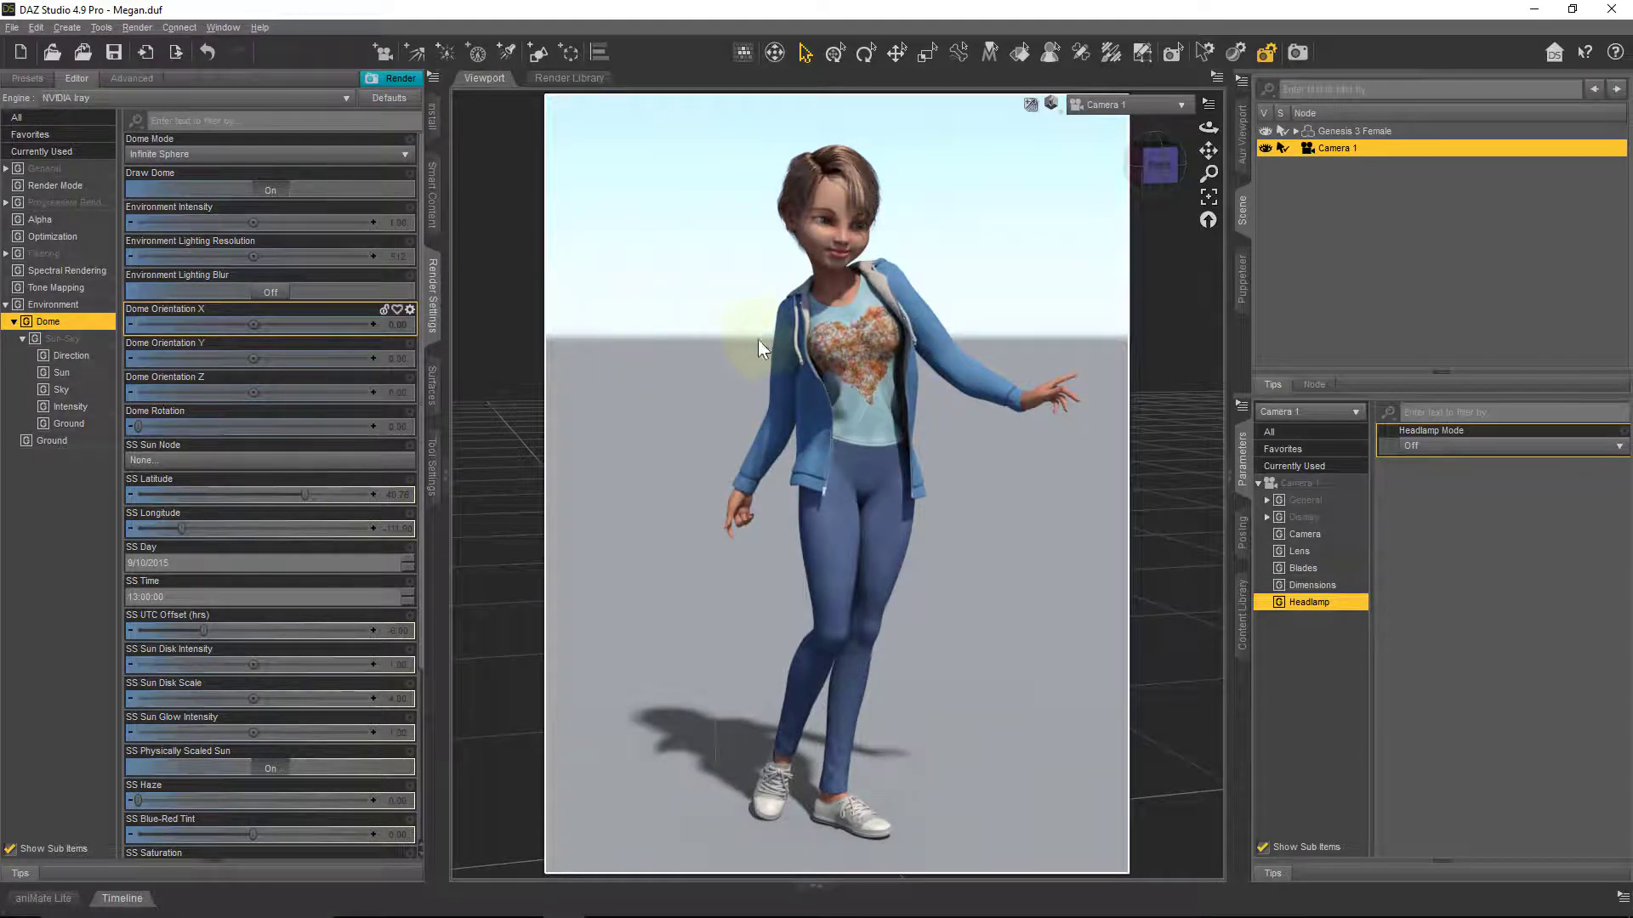
{"action": "left_click", "coordinate": [64, 390]}
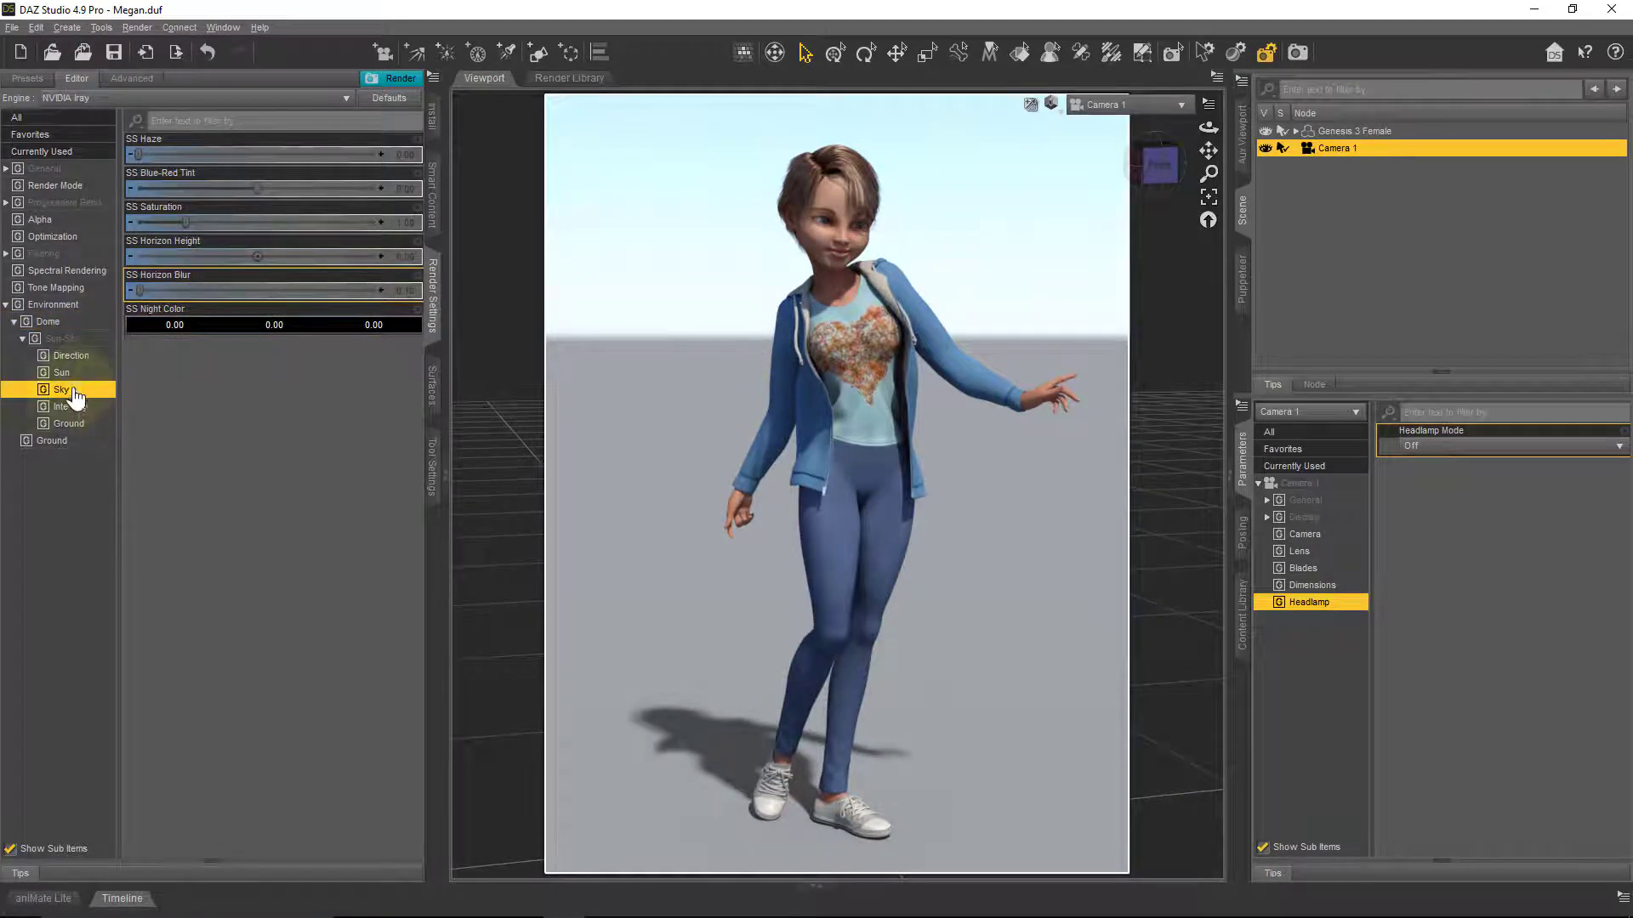
- Tune sky Horizon Blur, Horizon Height, Haze (4.77) and Blue-Red Tint (0.42)
{"action": "mouse_move", "coordinate": [141, 293]}
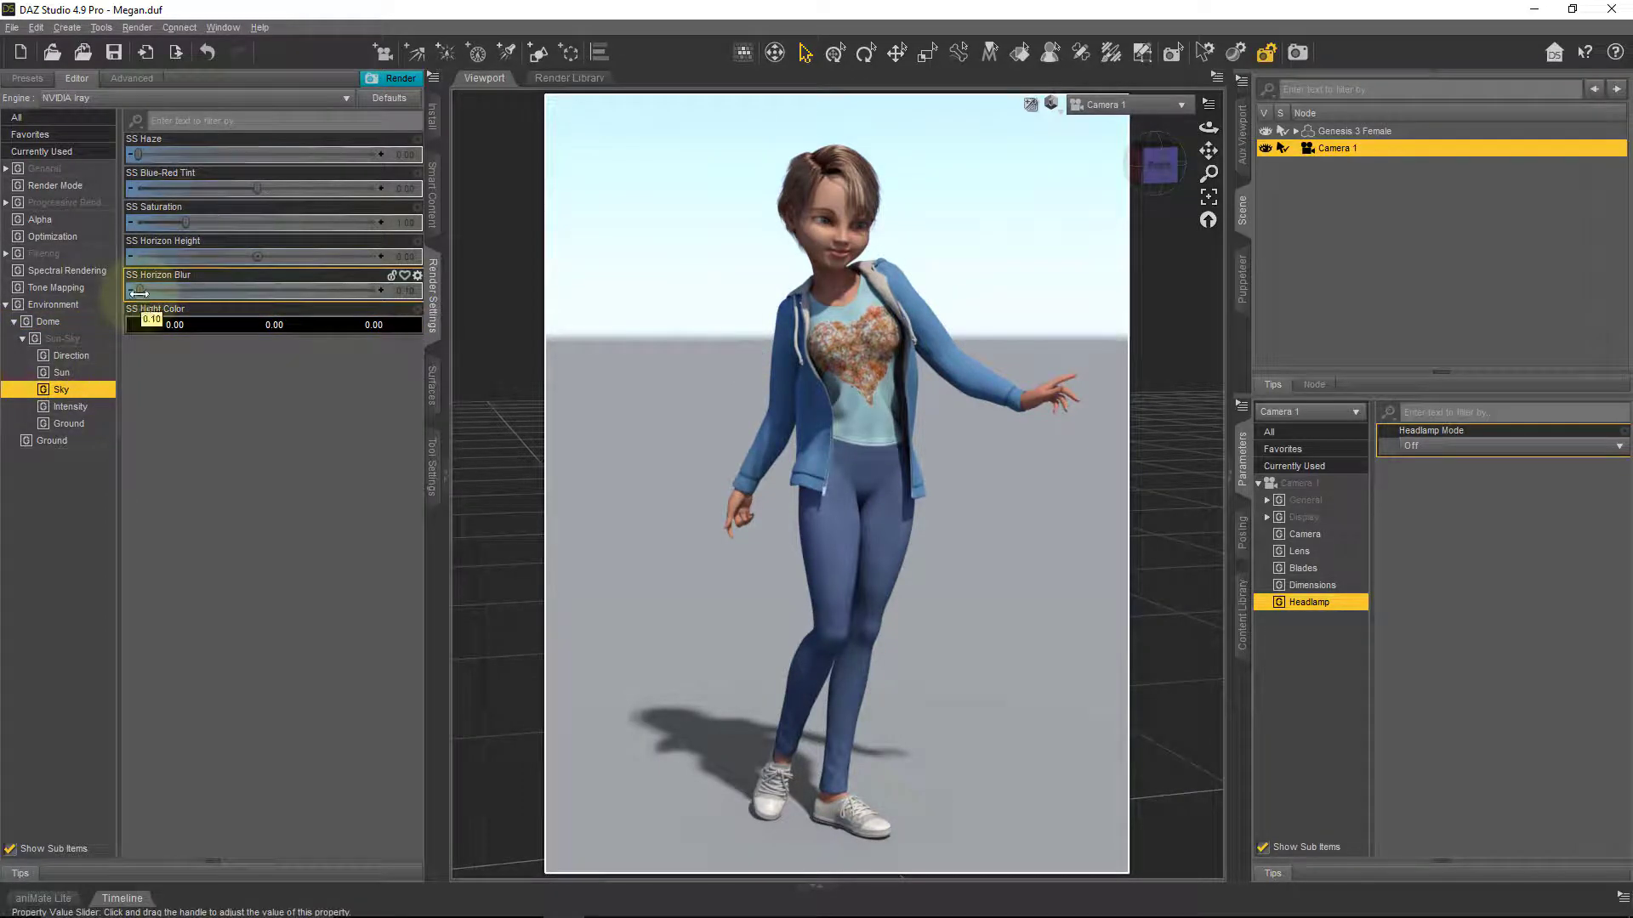
{"action": "mouse_move", "coordinate": [141, 292]}
{"action": "left_mouse_down"}
{"action": "mouse_move", "coordinate": [173, 292]}
{"action": "mouse_move", "coordinate": [154, 293]}
{"action": "left_mouse_up"}
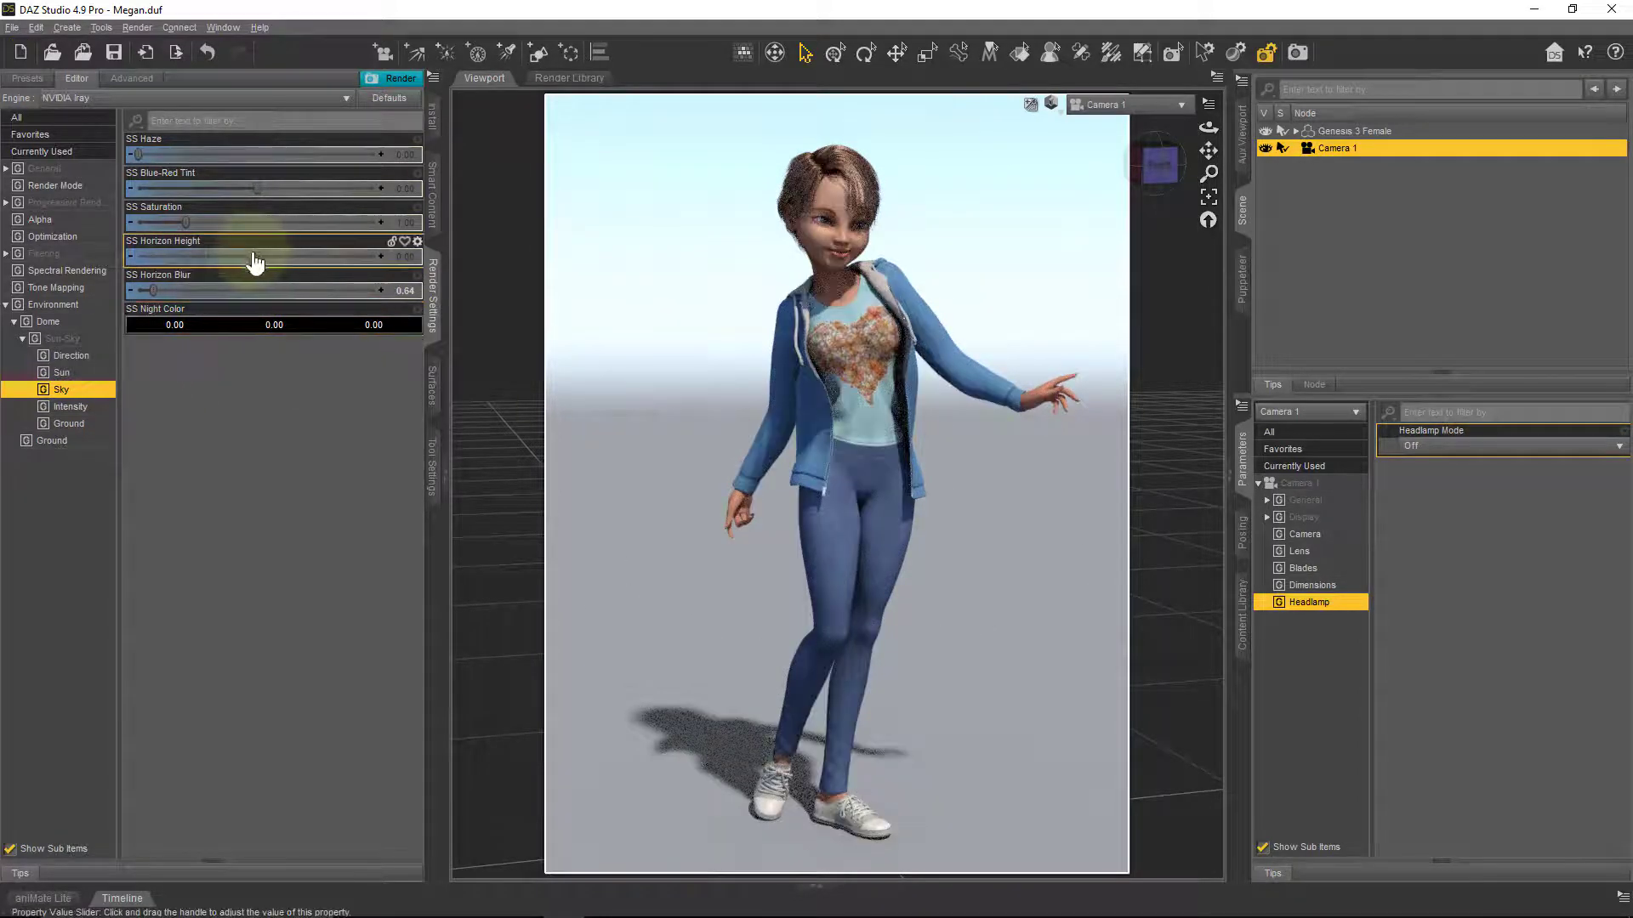
{"action": "left_click_drag", "start_coordinate": [258, 253], "coordinate": [243, 221]}
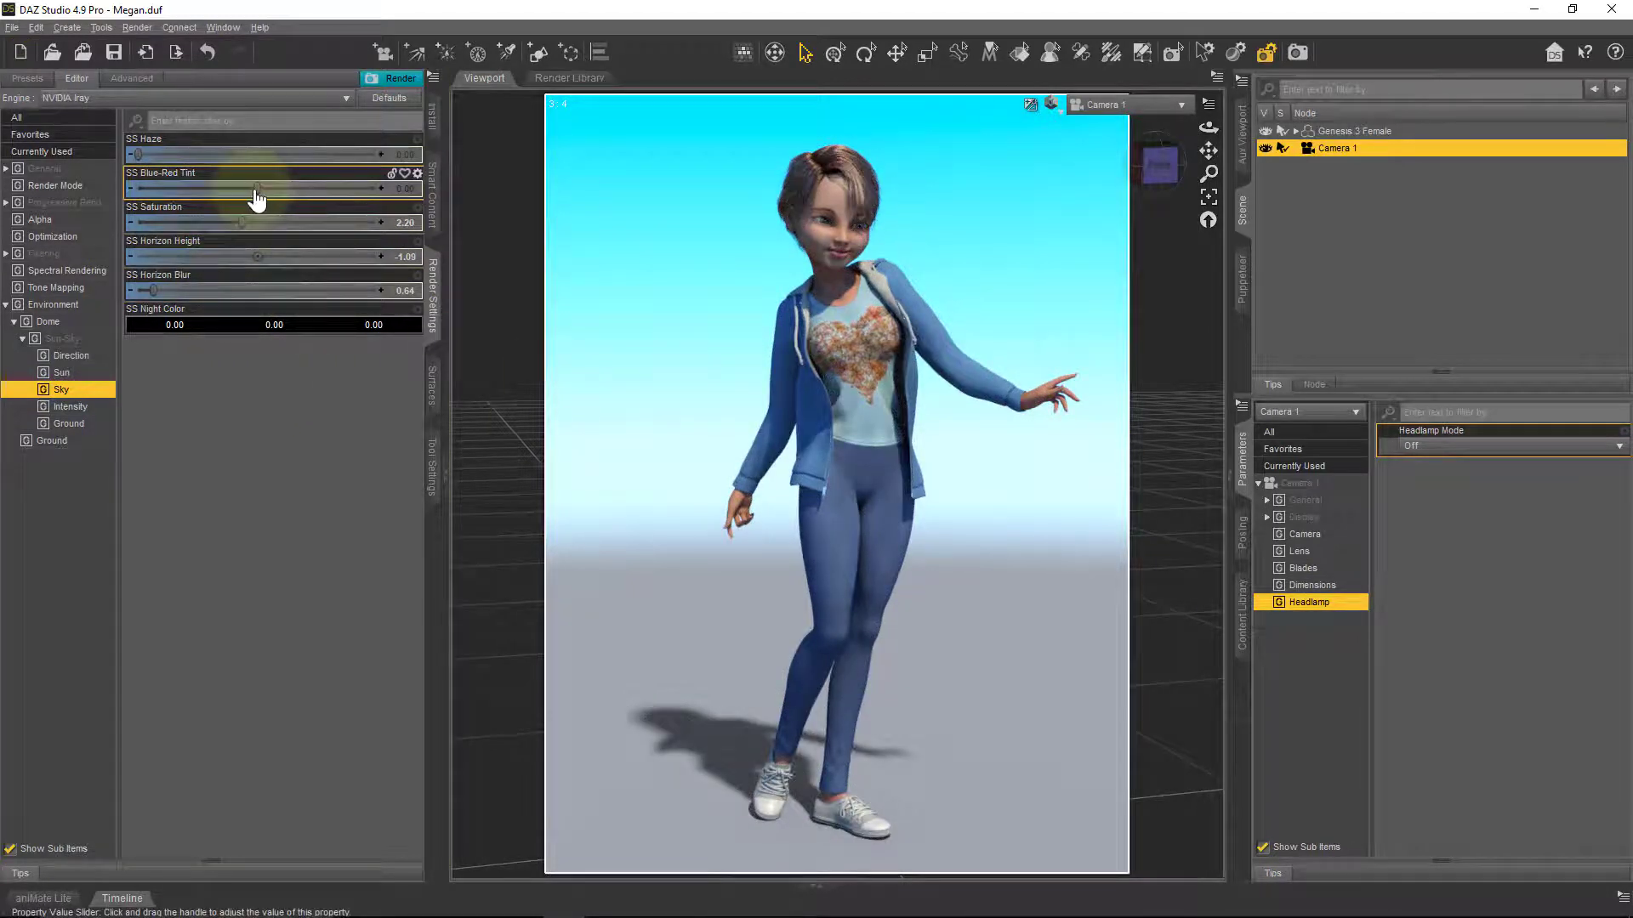
{"action": "left_click_drag", "start_coordinate": [257, 188], "coordinate": [330, 186]}
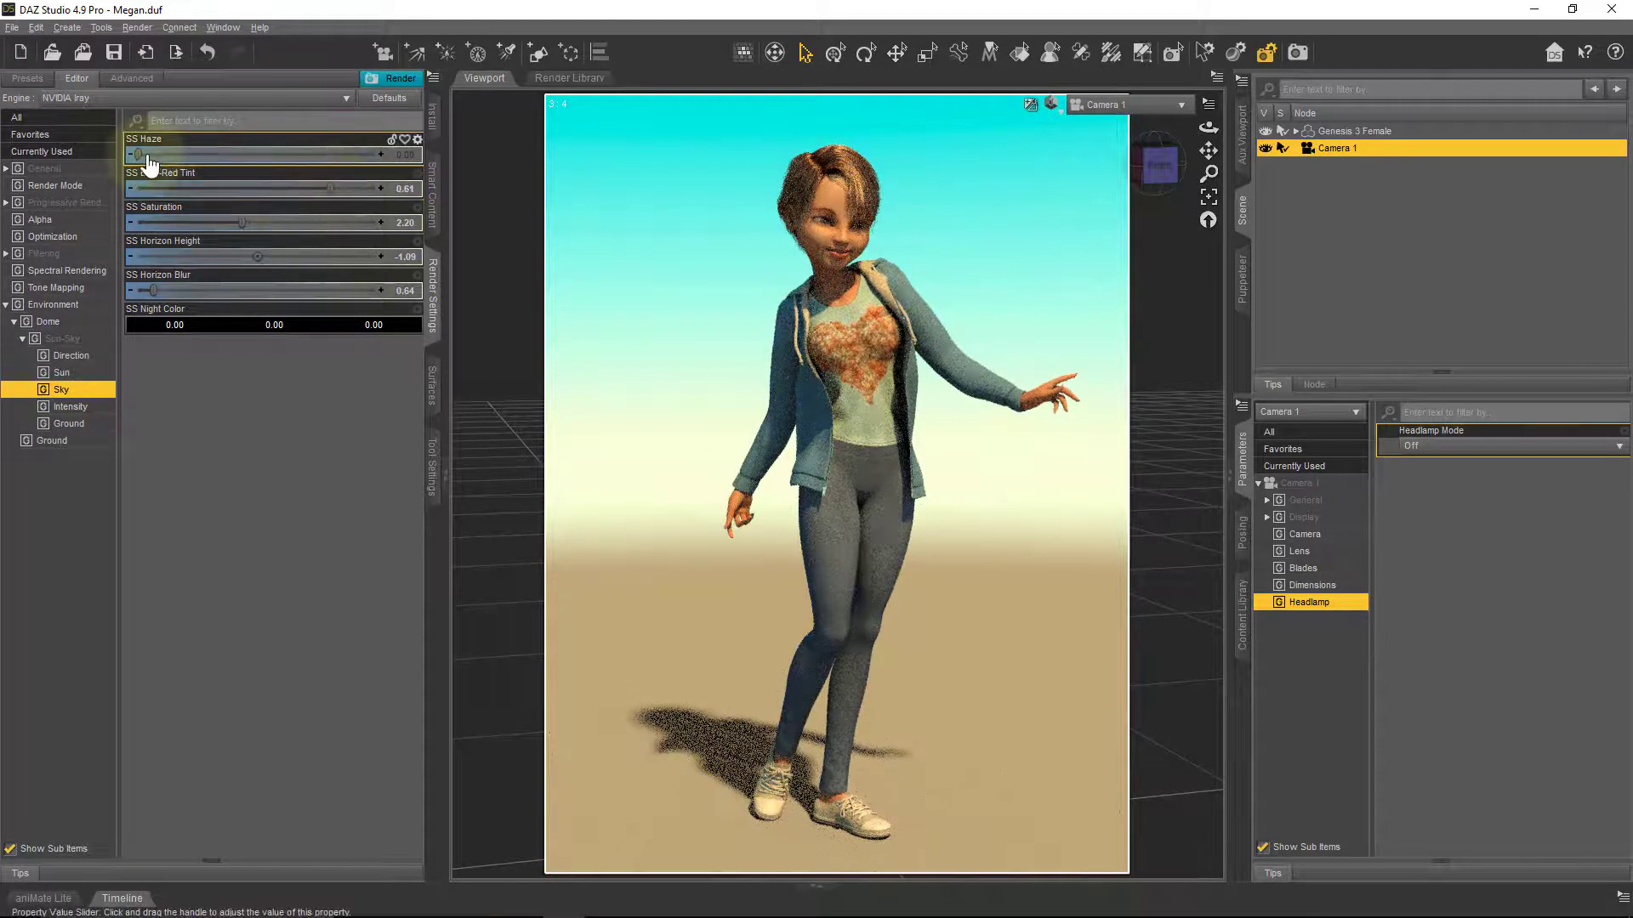
{"action": "left_click_drag", "start_coordinate": [141, 156], "coordinate": [211, 163]}
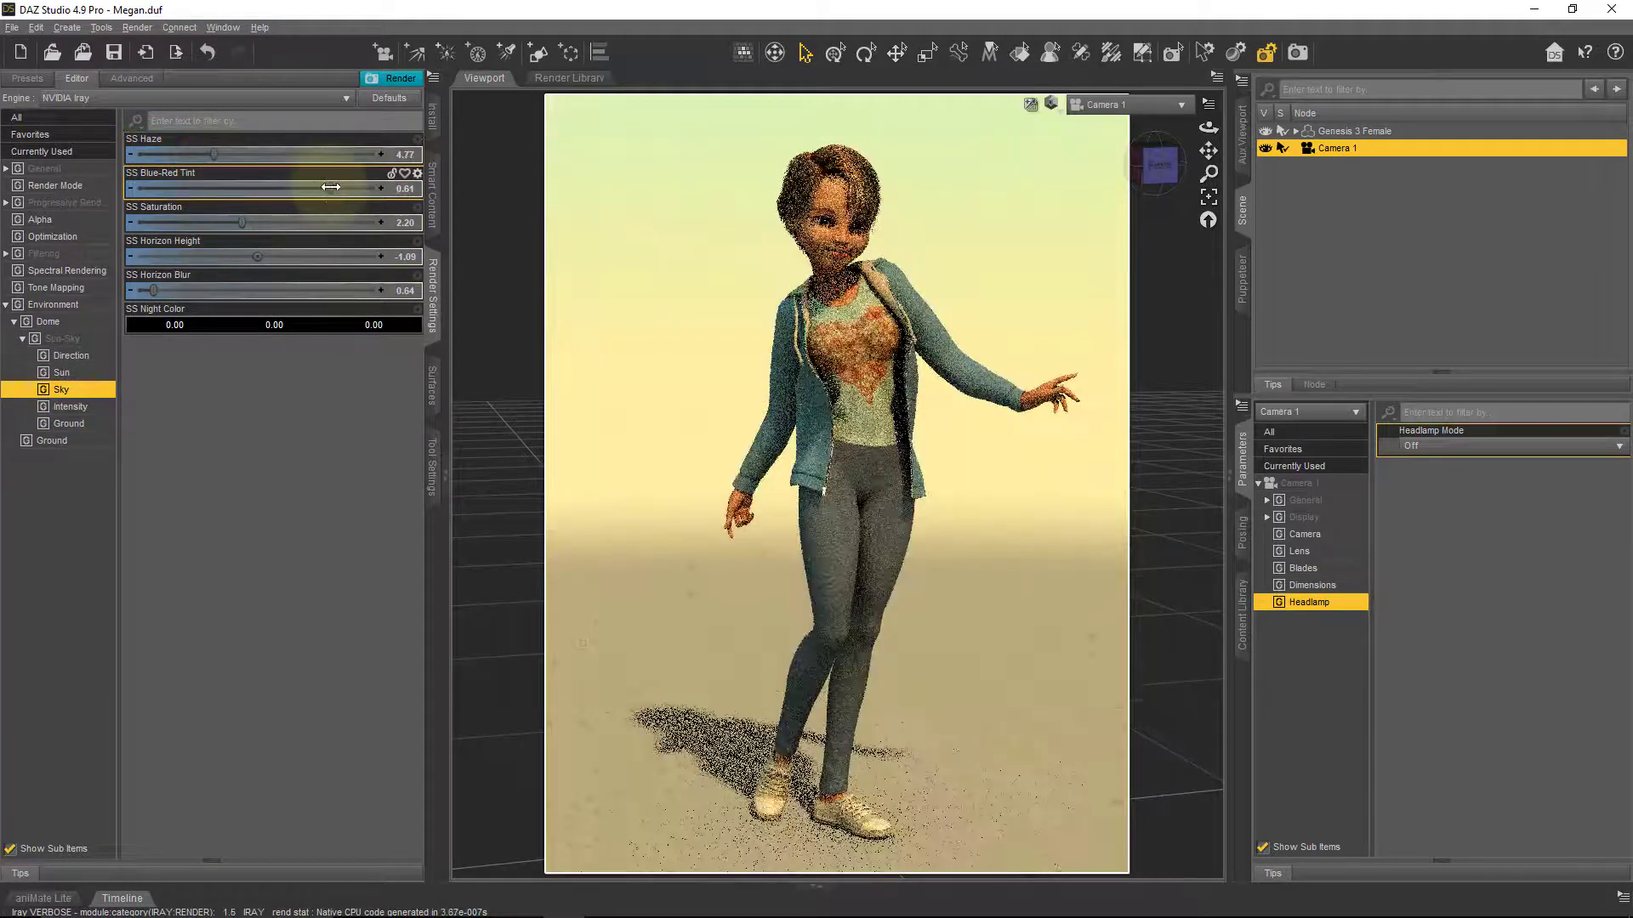
{"action": "left_click_drag", "start_coordinate": [330, 187], "coordinate": [258, 220]}
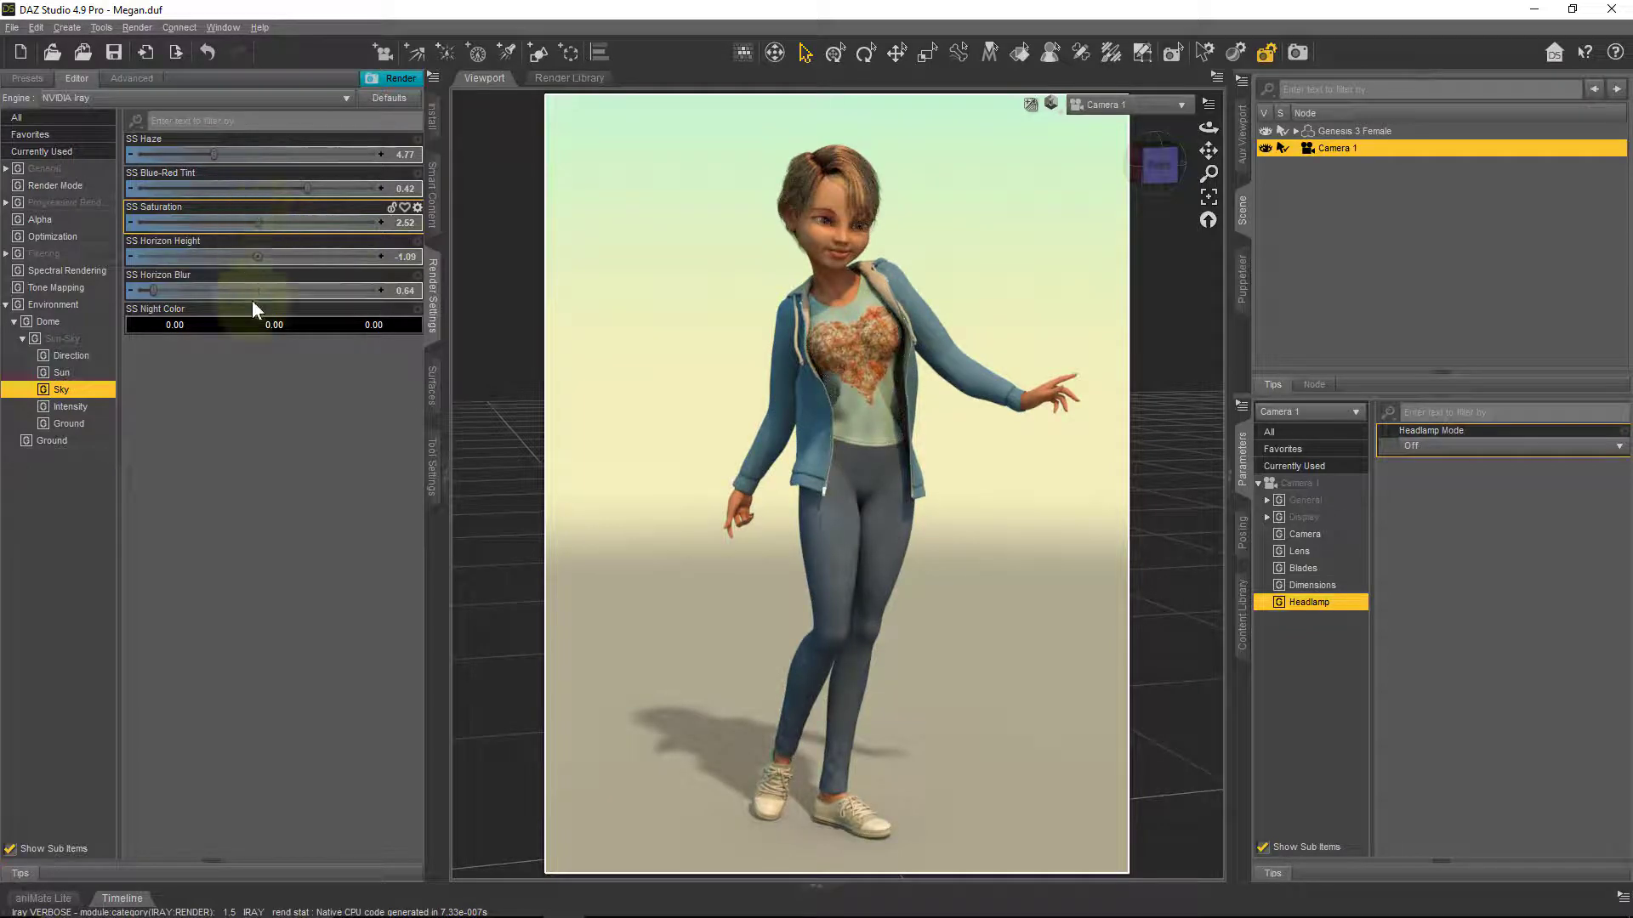
{"action": "key", "text": "Up"}
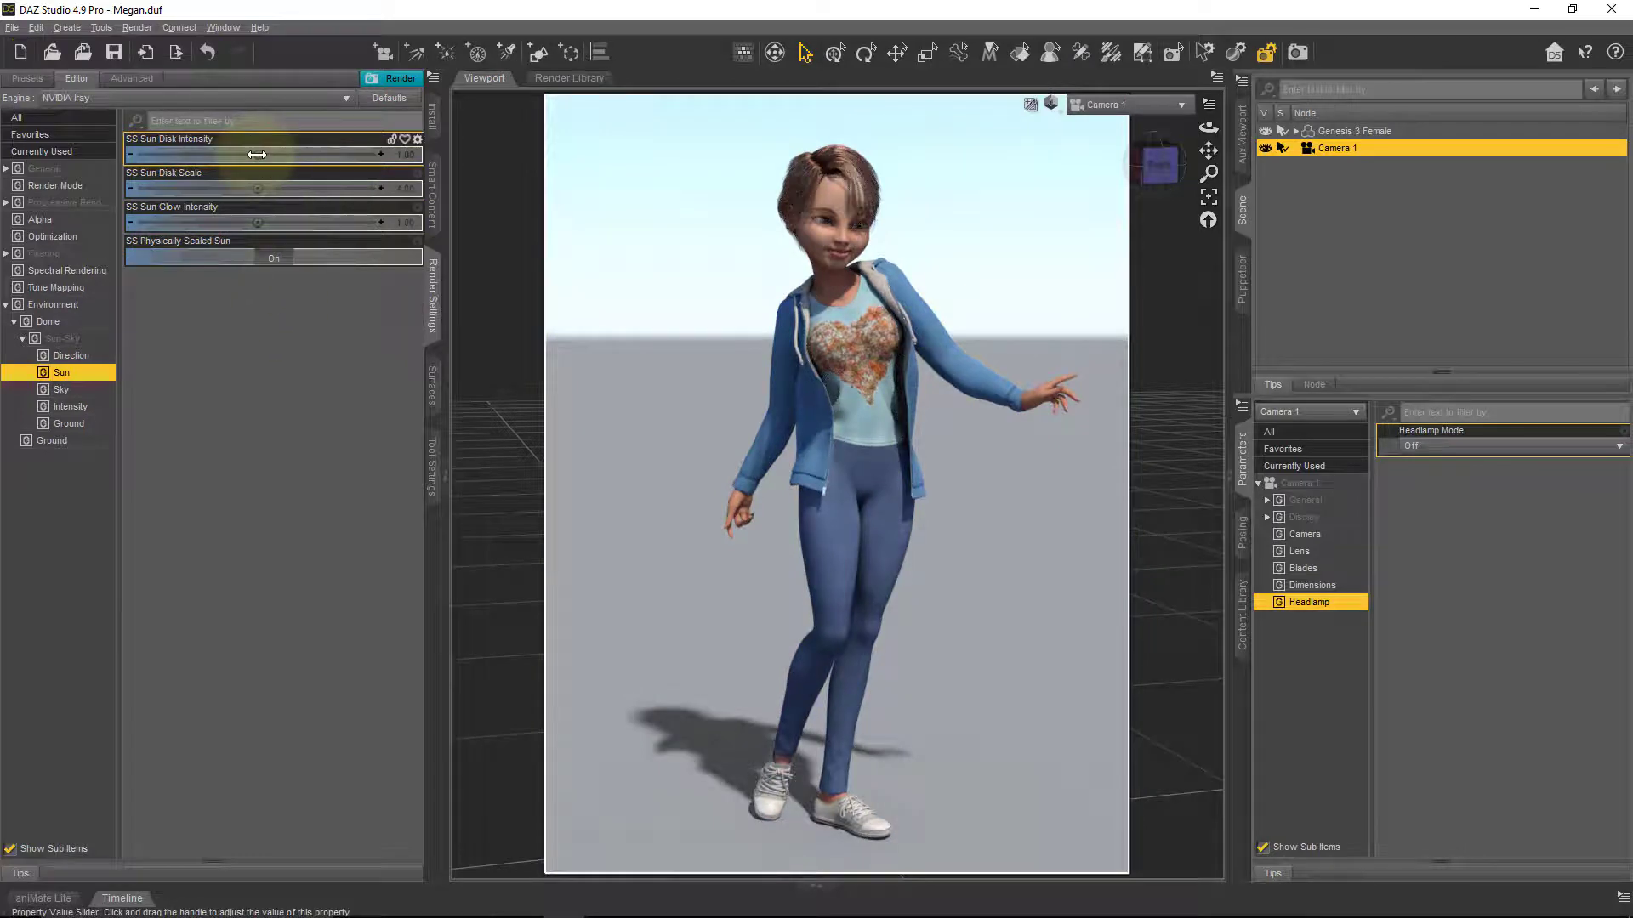
- Raise SS Sun Disk Intensity to 2.60, reset it to 1.00, then pick sun glow settings
{"action": "left_click_drag", "start_coordinate": [254, 154], "coordinate": [286, 221]}
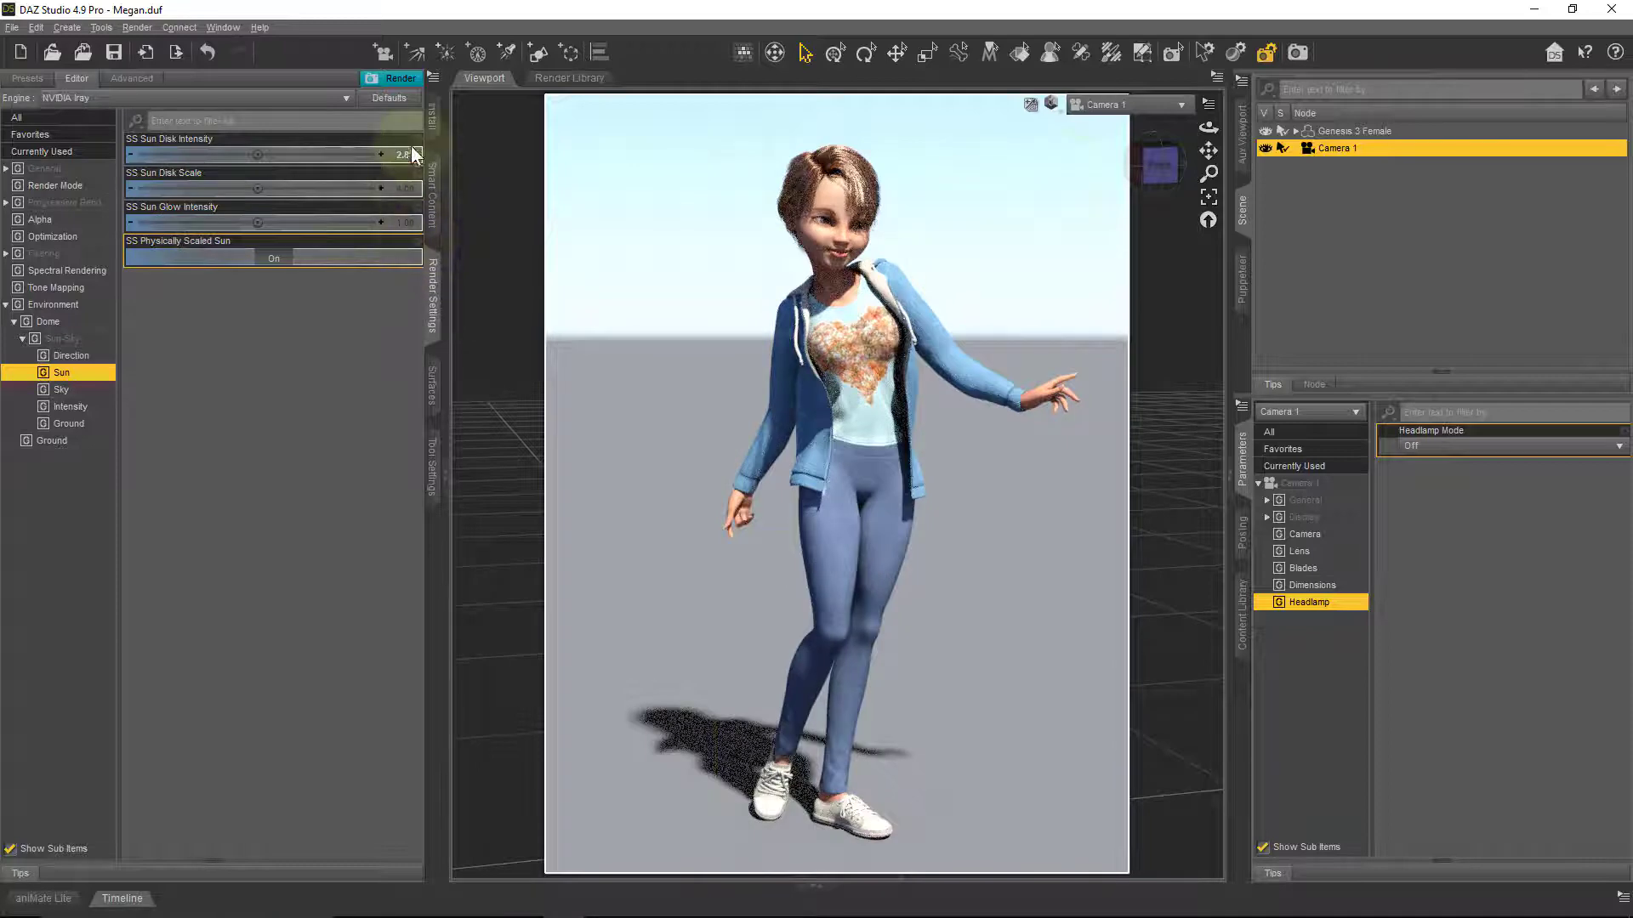
{"action": "left_click", "coordinate": [417, 140]}
{"action": "left_click", "coordinate": [443, 230]}
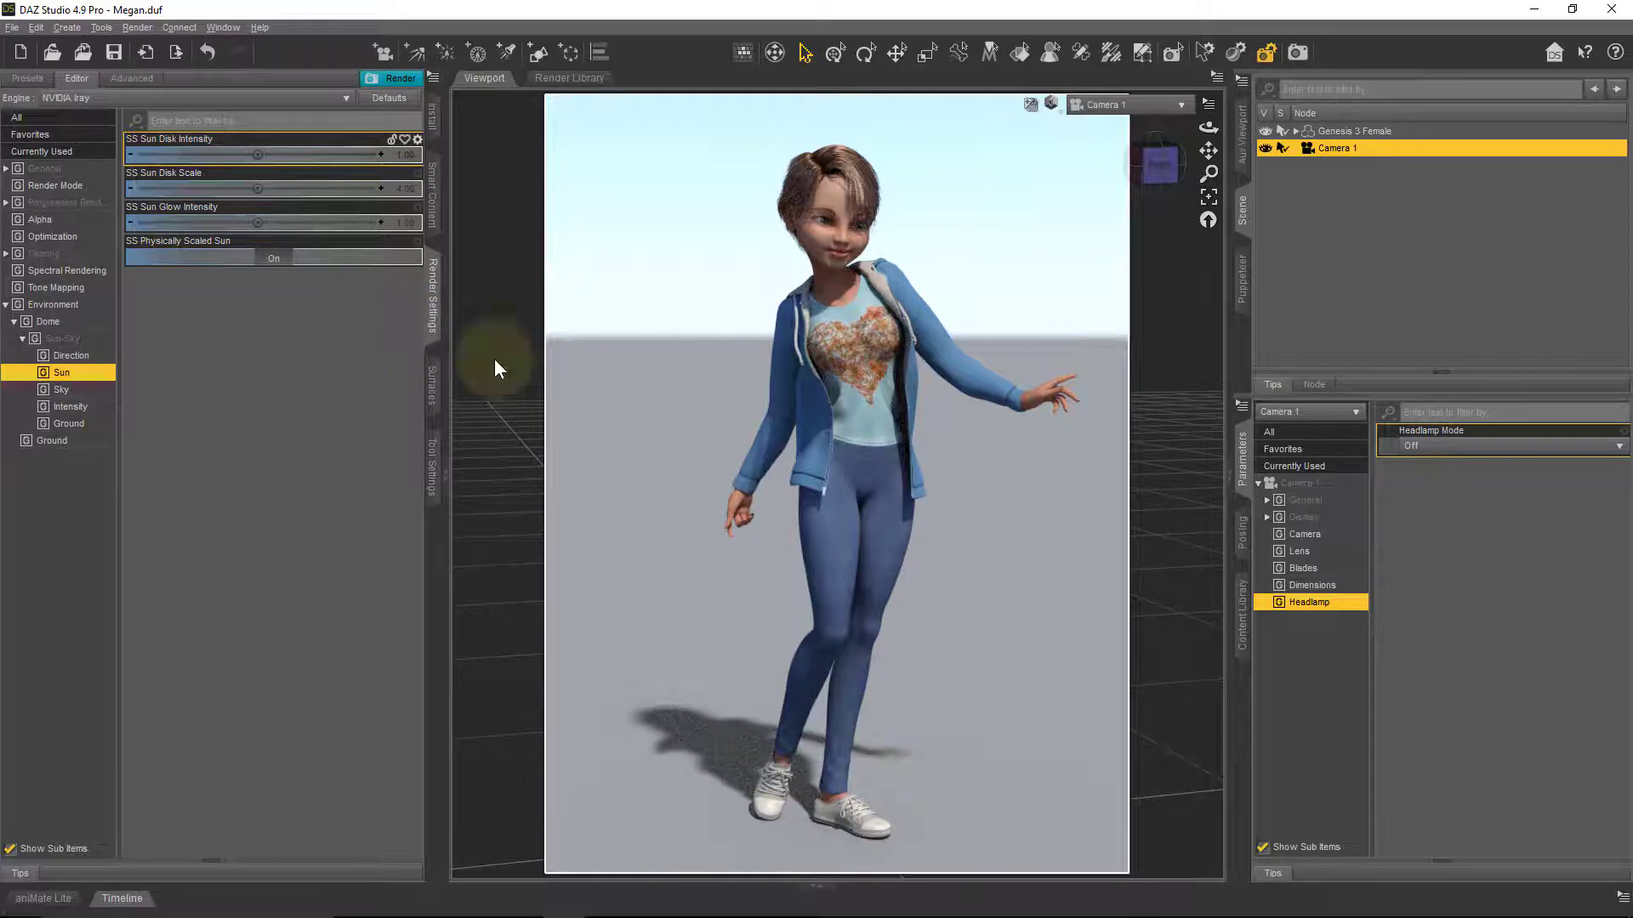
{"action": "left_click", "coordinate": [320, 214]}
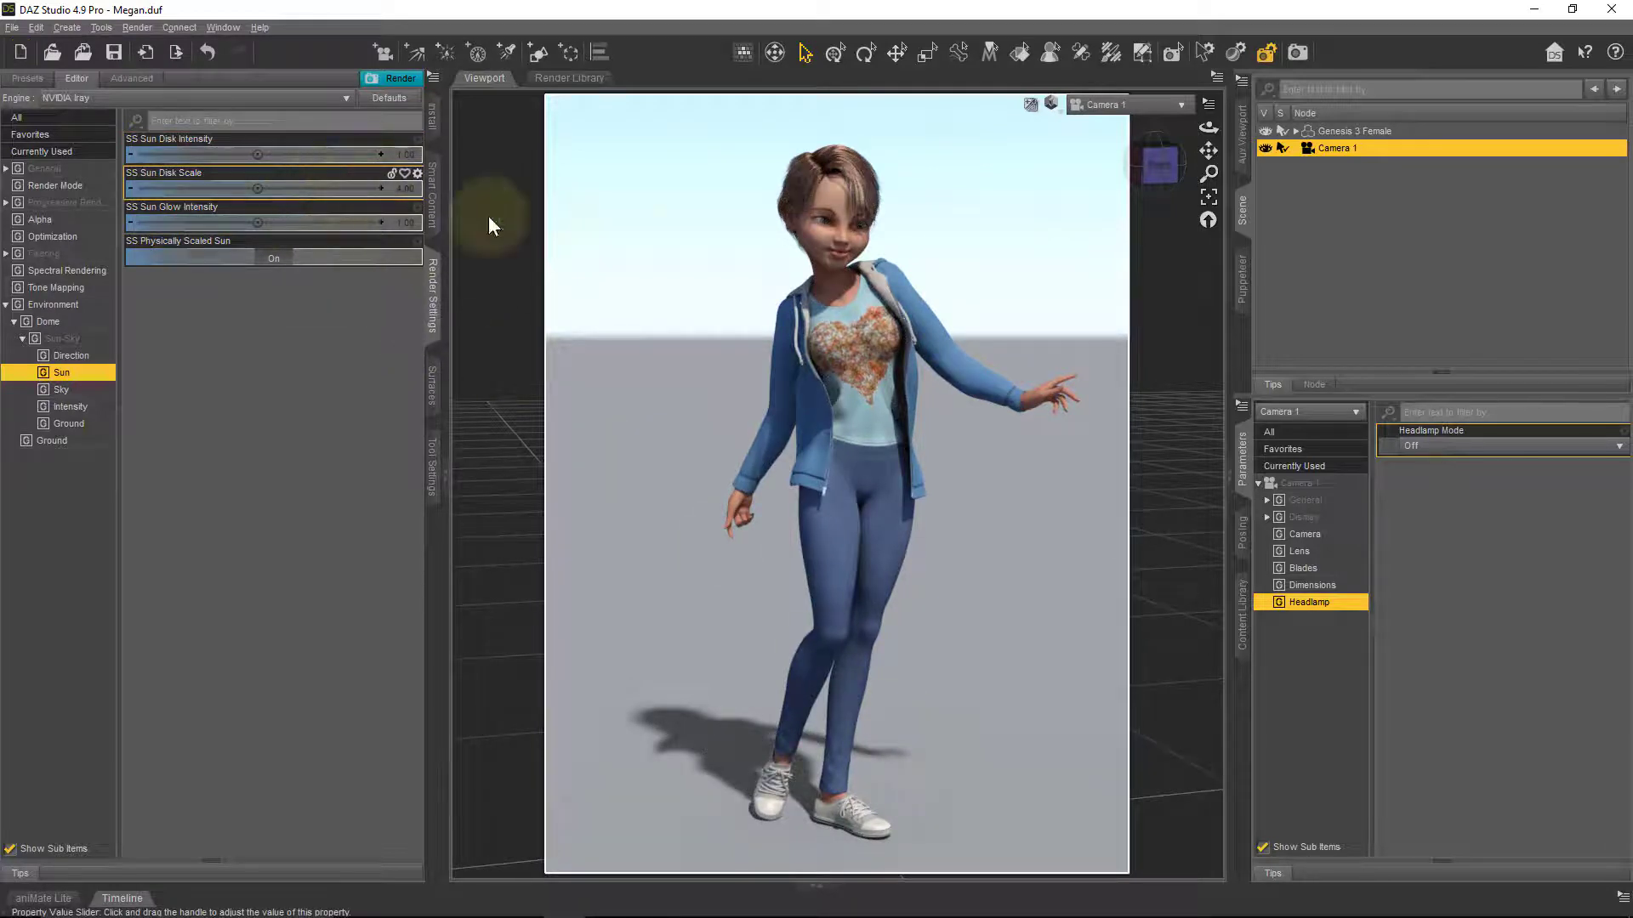
{"action": "left_click", "coordinate": [202, 182]}
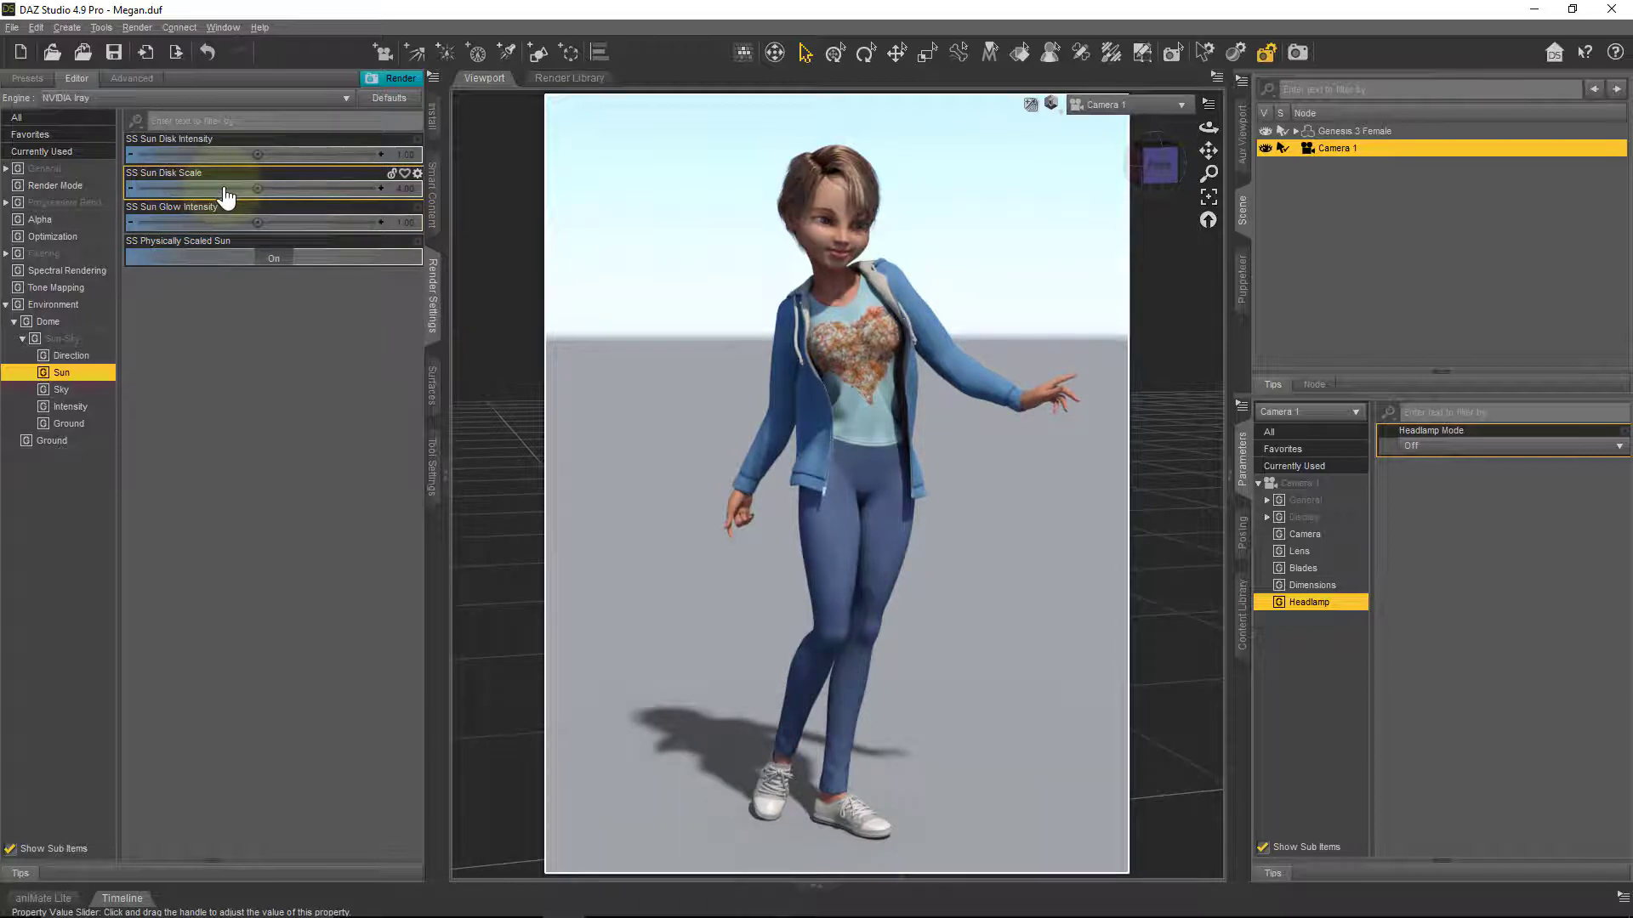
{"action": "left_click", "coordinate": [239, 226]}
{"action": "left_click", "coordinate": [69, 424]}
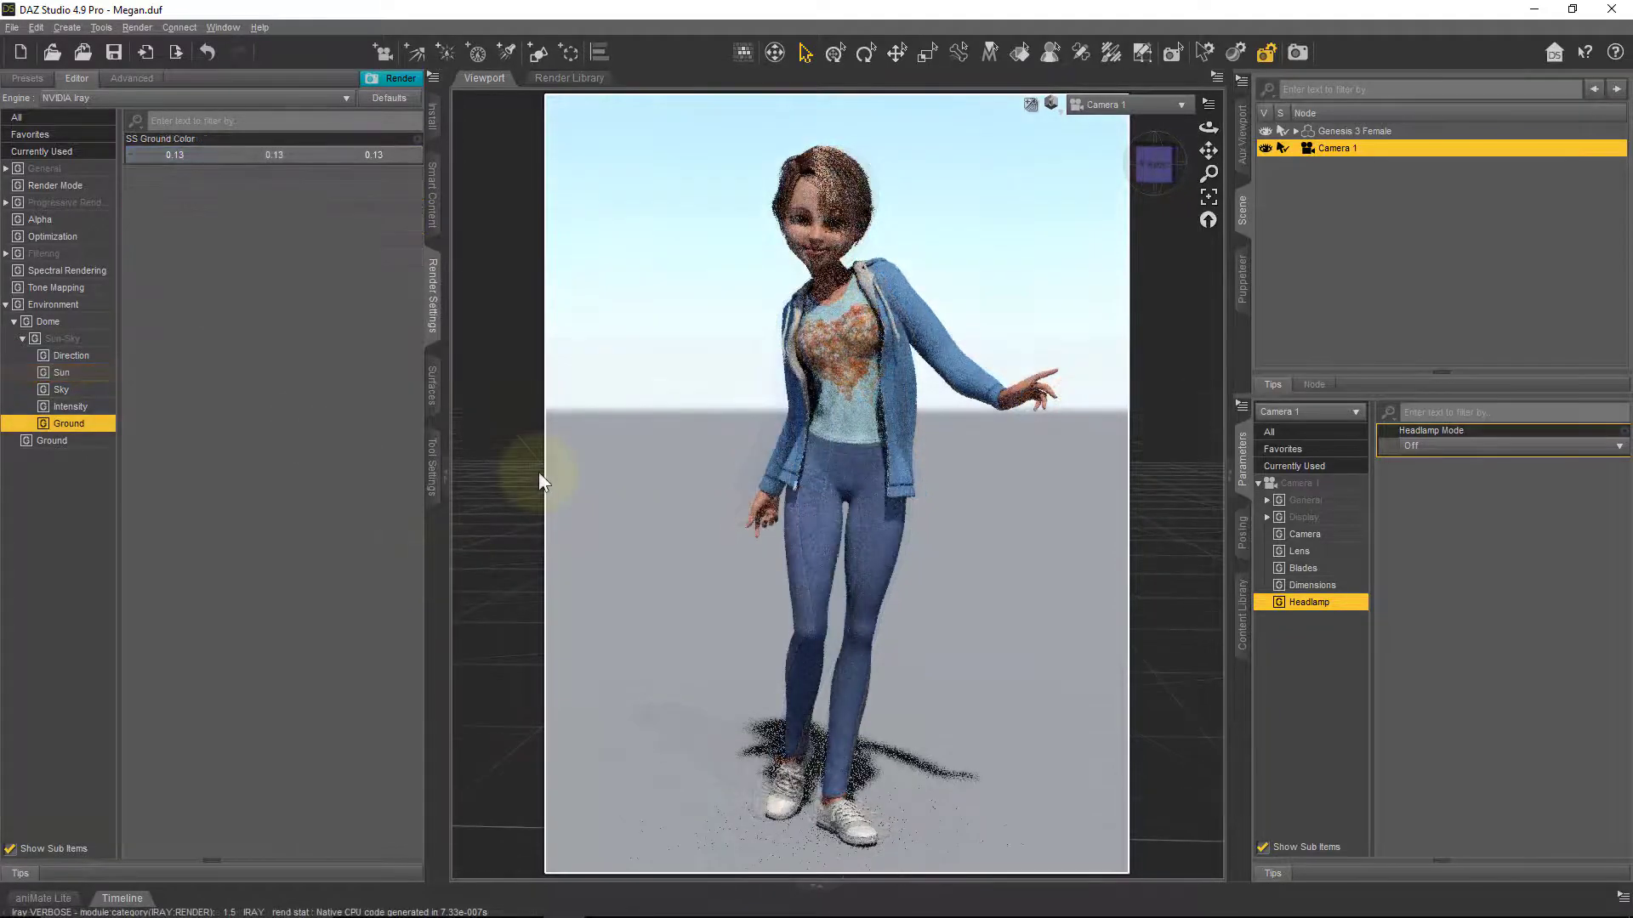
{"action": "left_click", "coordinate": [225, 158]}
{"action": "left_click", "coordinate": [200, 158]}
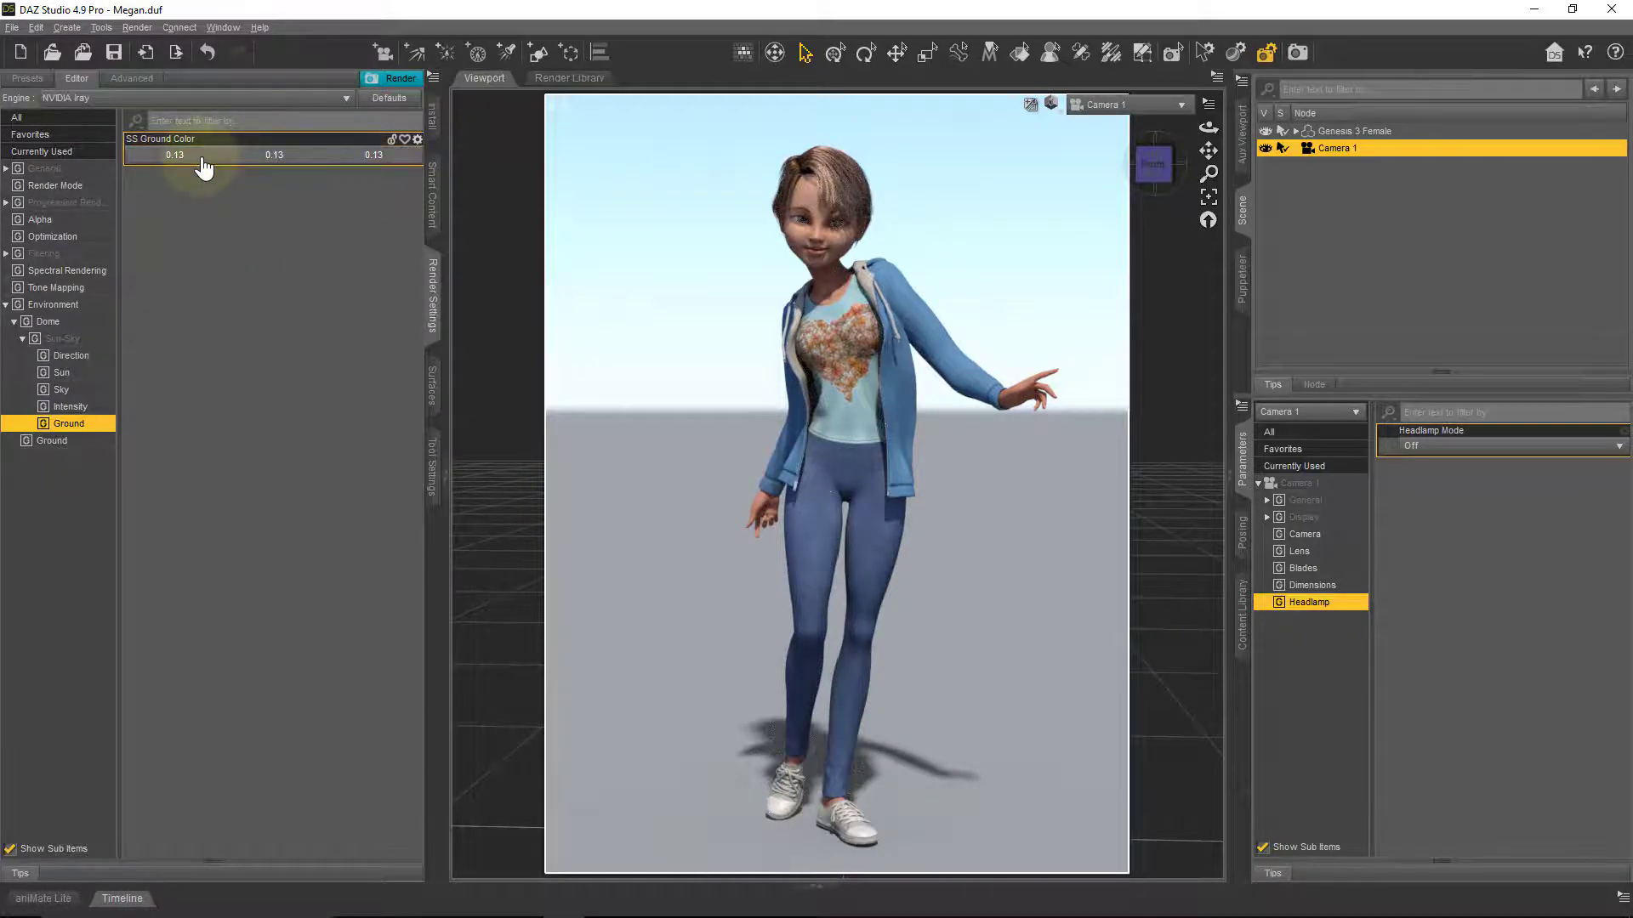
{"action": "left_click", "coordinate": [627, 466]}
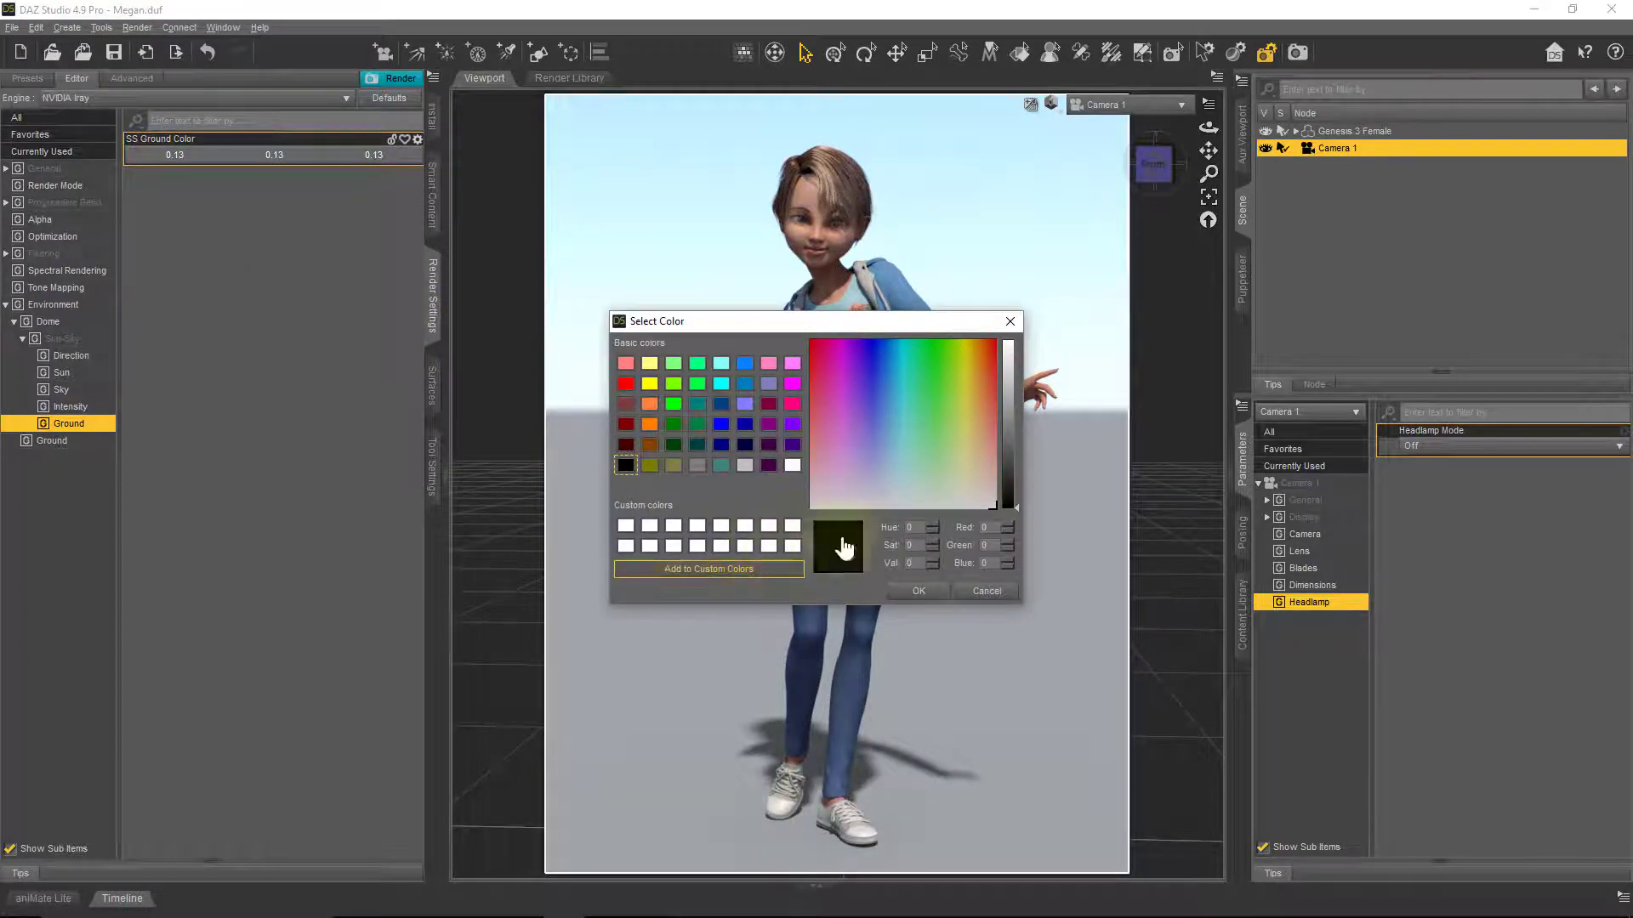
{"action": "left_click", "coordinate": [920, 593]}
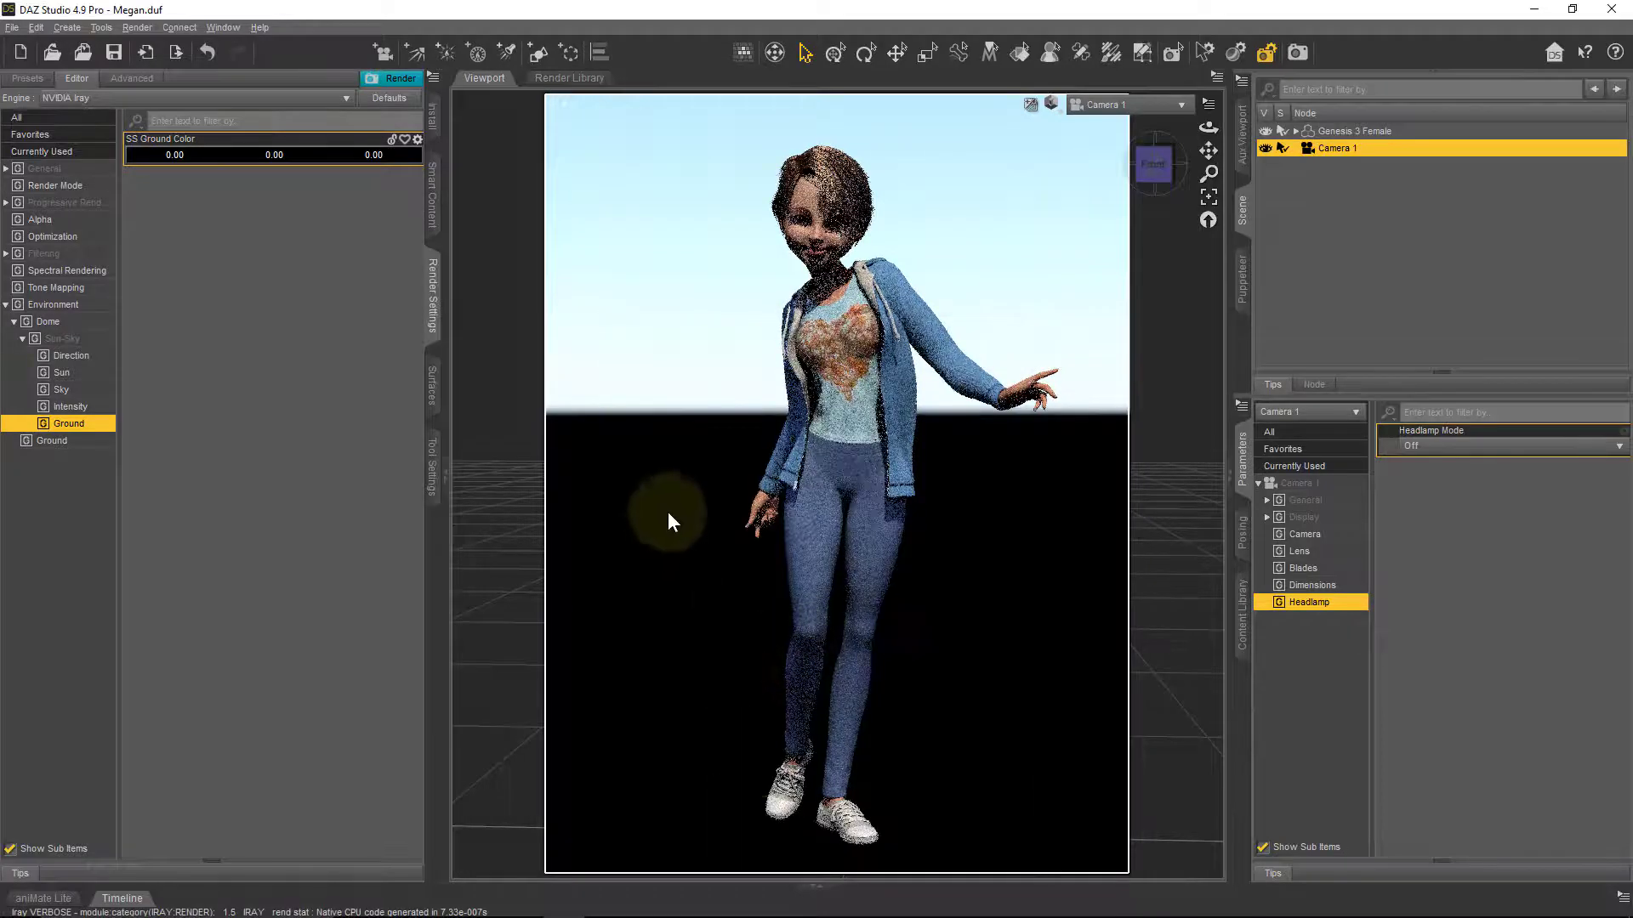
{"action": "left_click", "coordinate": [337, 160]}
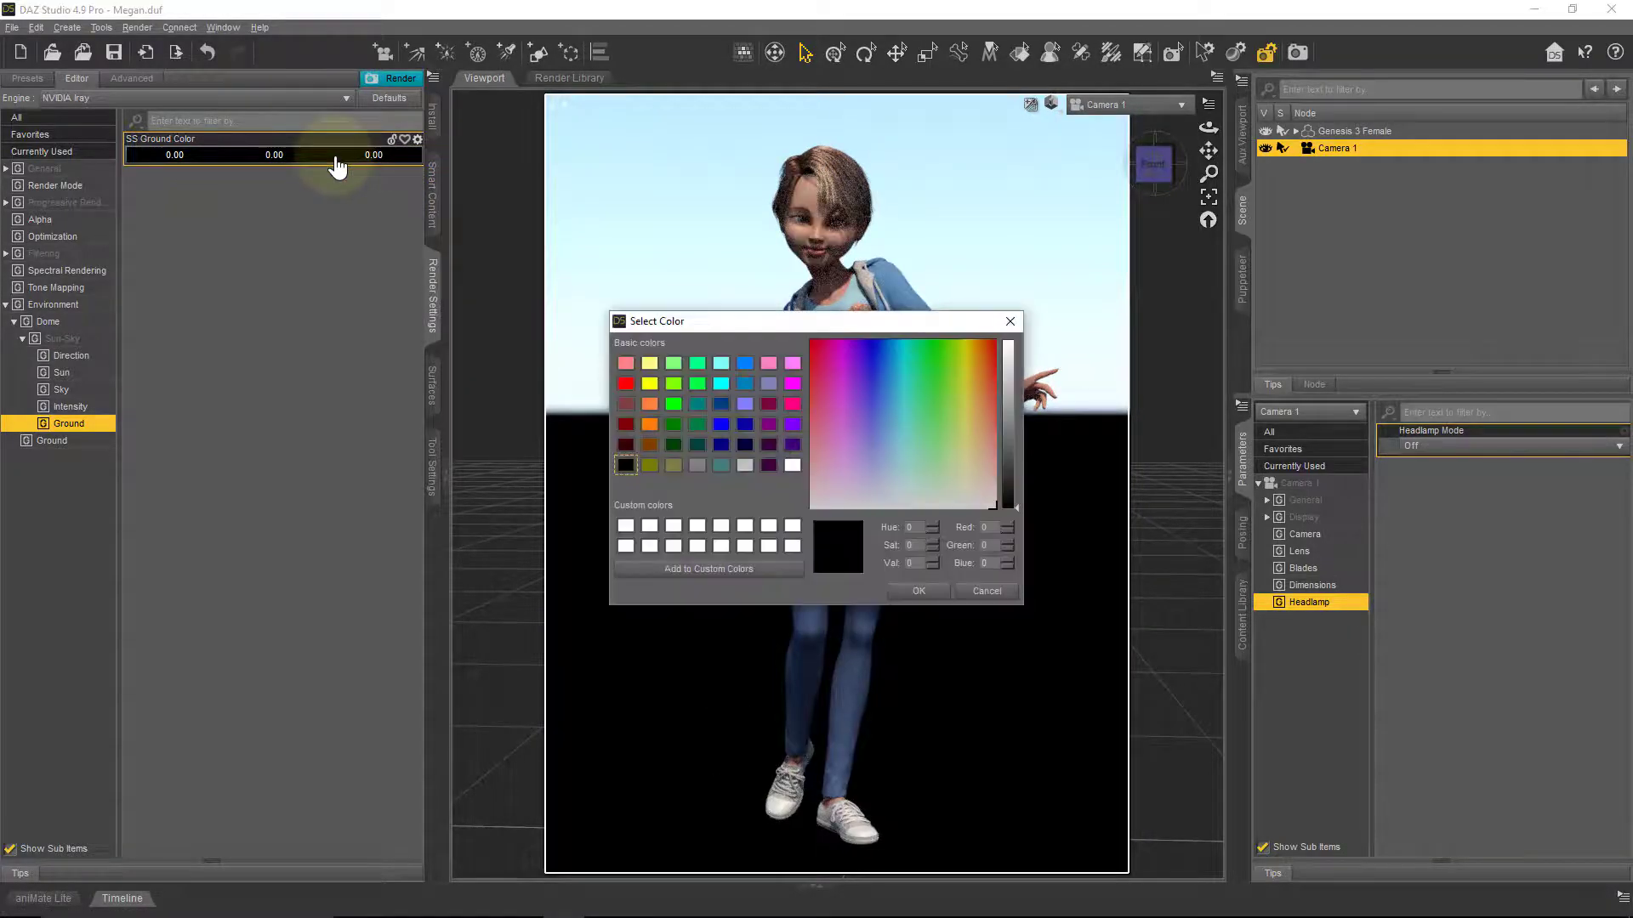
{"action": "left_click", "coordinate": [625, 401]}
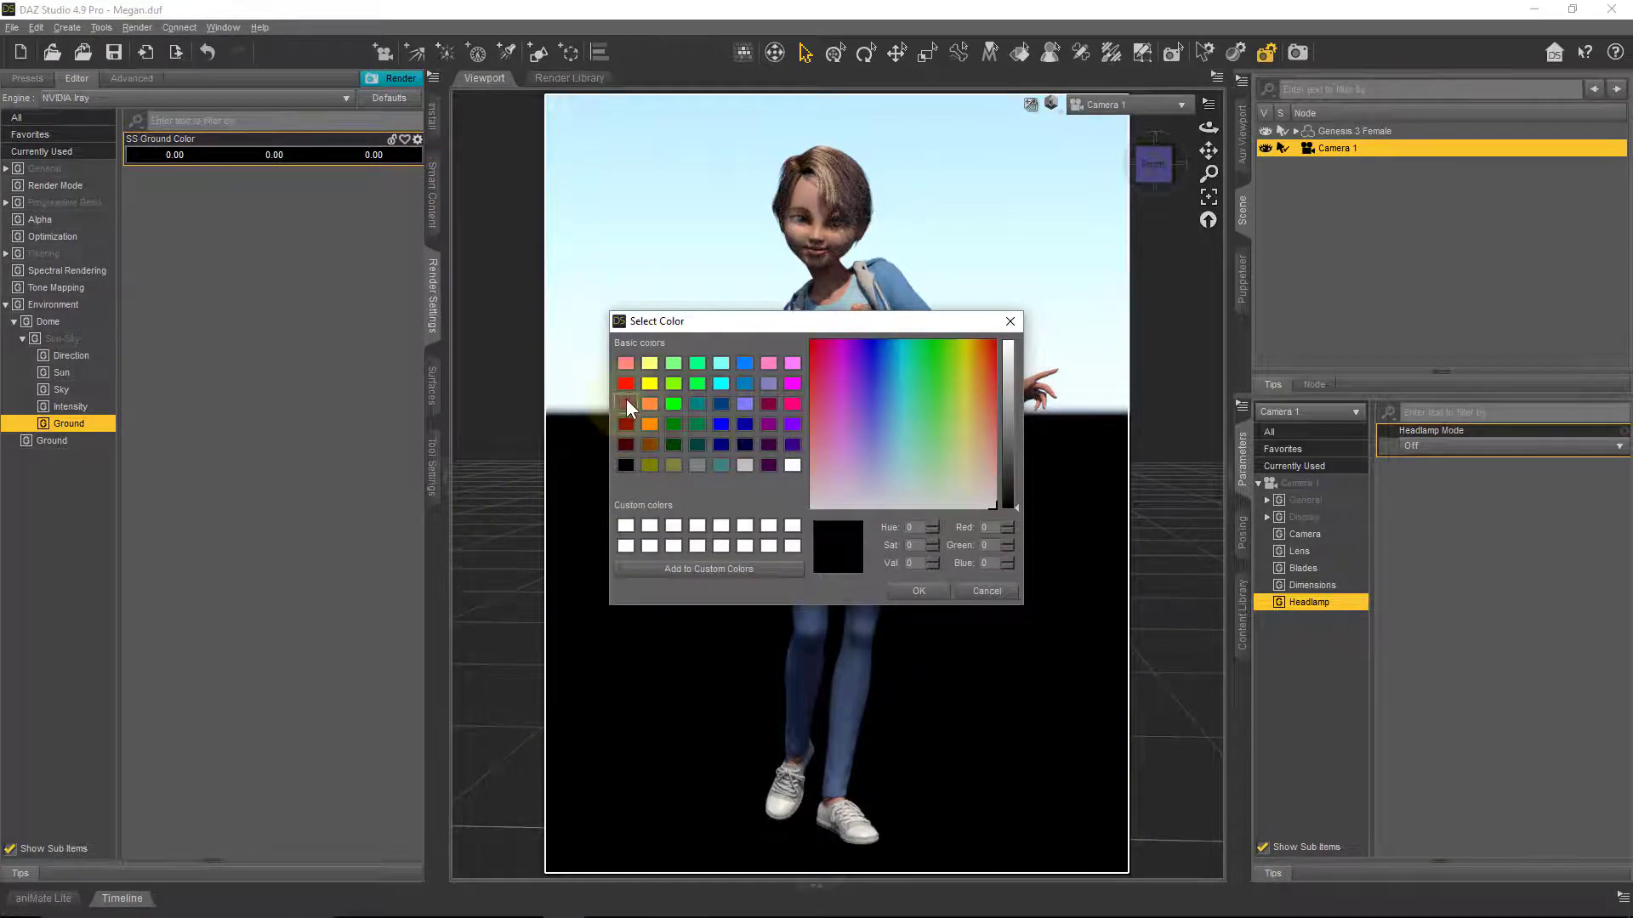
{"action": "left_click", "coordinate": [919, 591]}
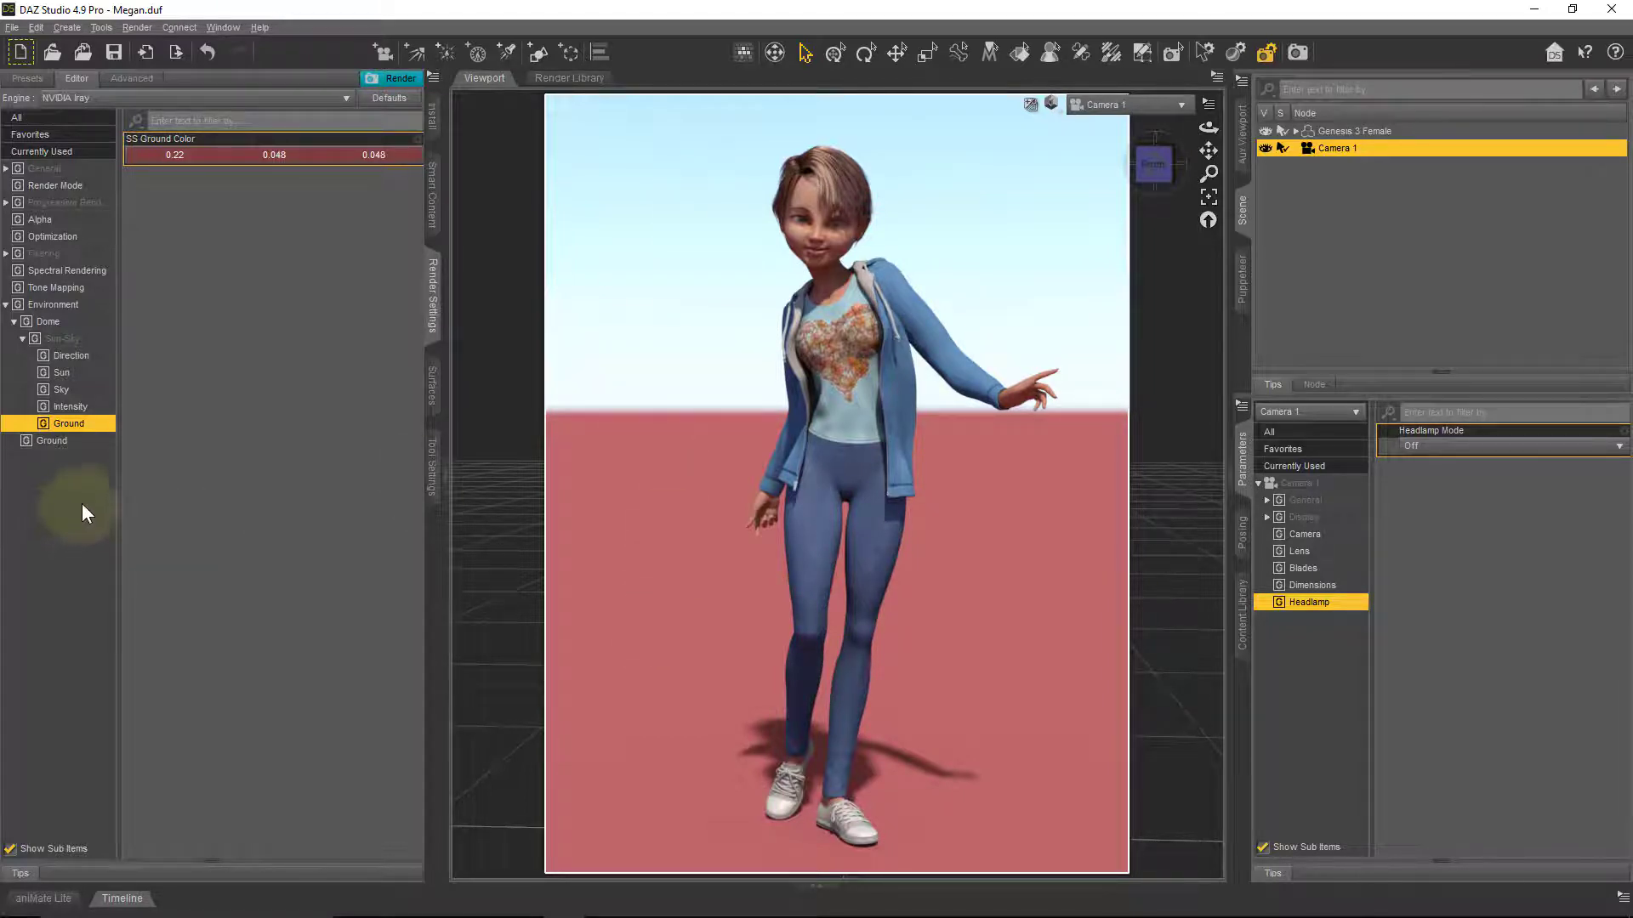
{"action": "key", "text": "ctrl+z"}
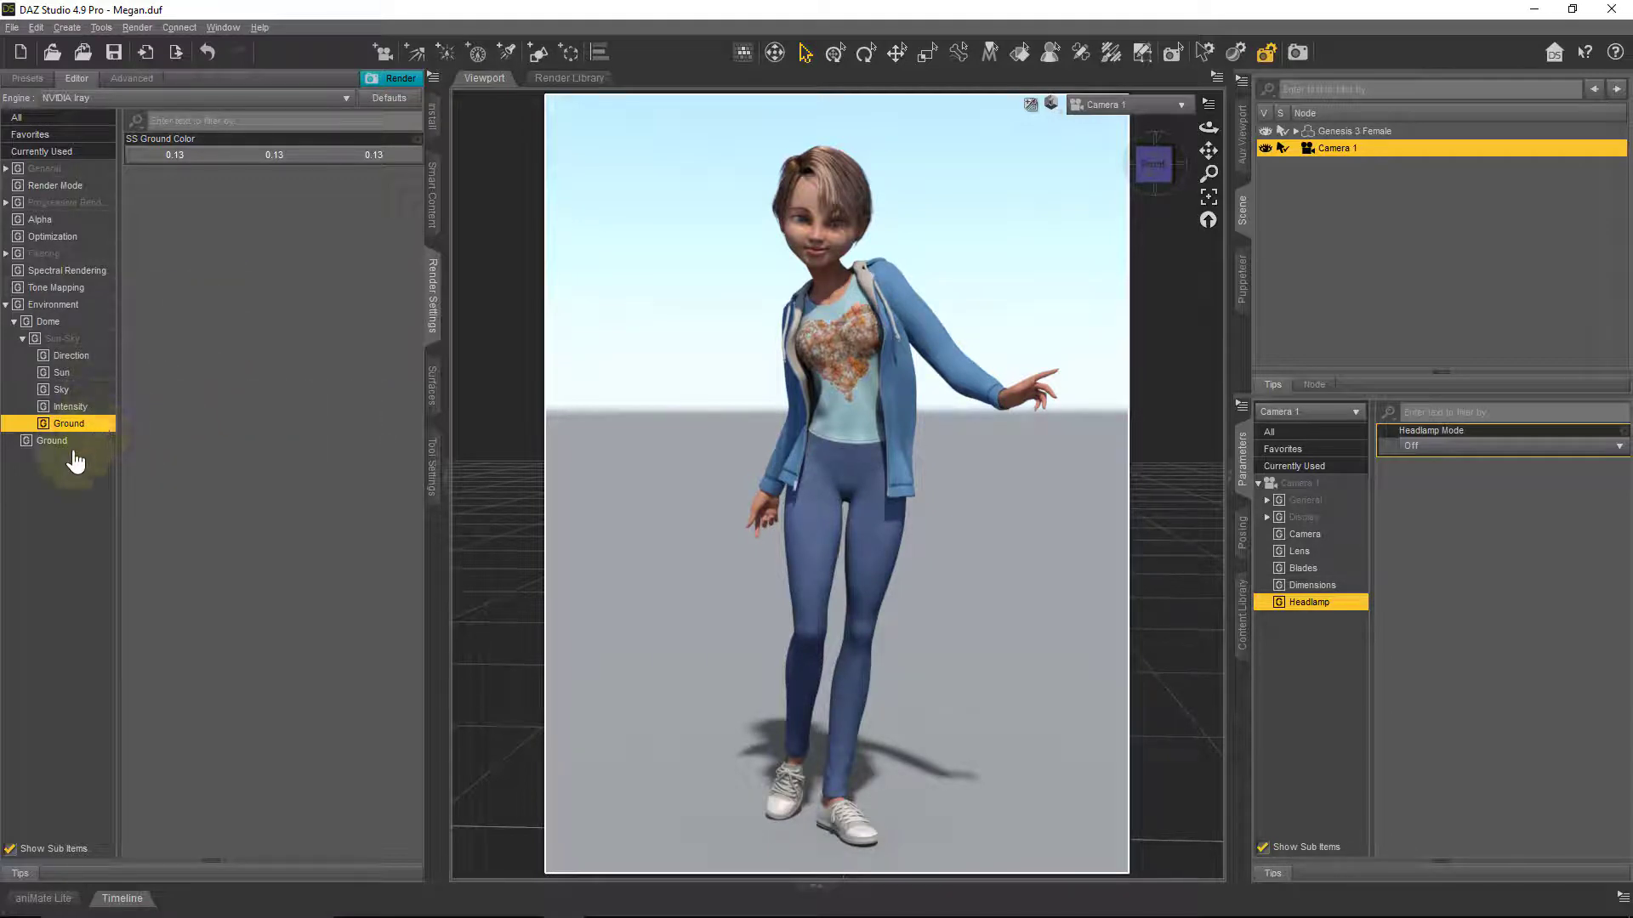
- Collapse Dome and show the main Environment Ground render settings
{"action": "left_click", "coordinate": [15, 322]}
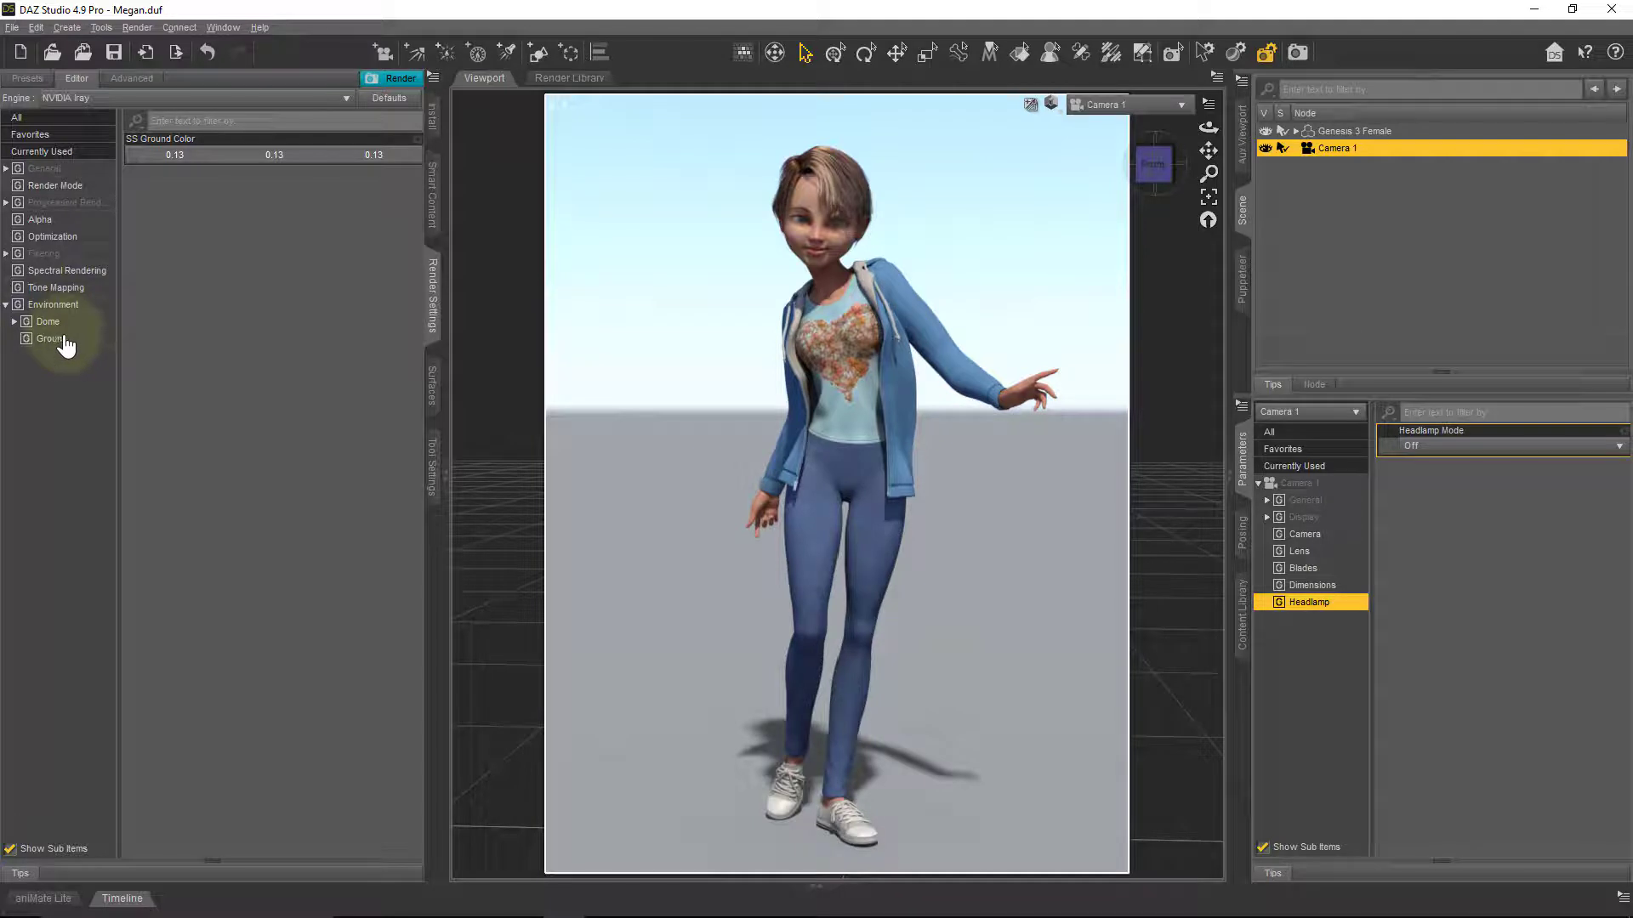
{"action": "left_click", "coordinate": [56, 342]}
{"action": "left_click", "coordinate": [14, 321]}
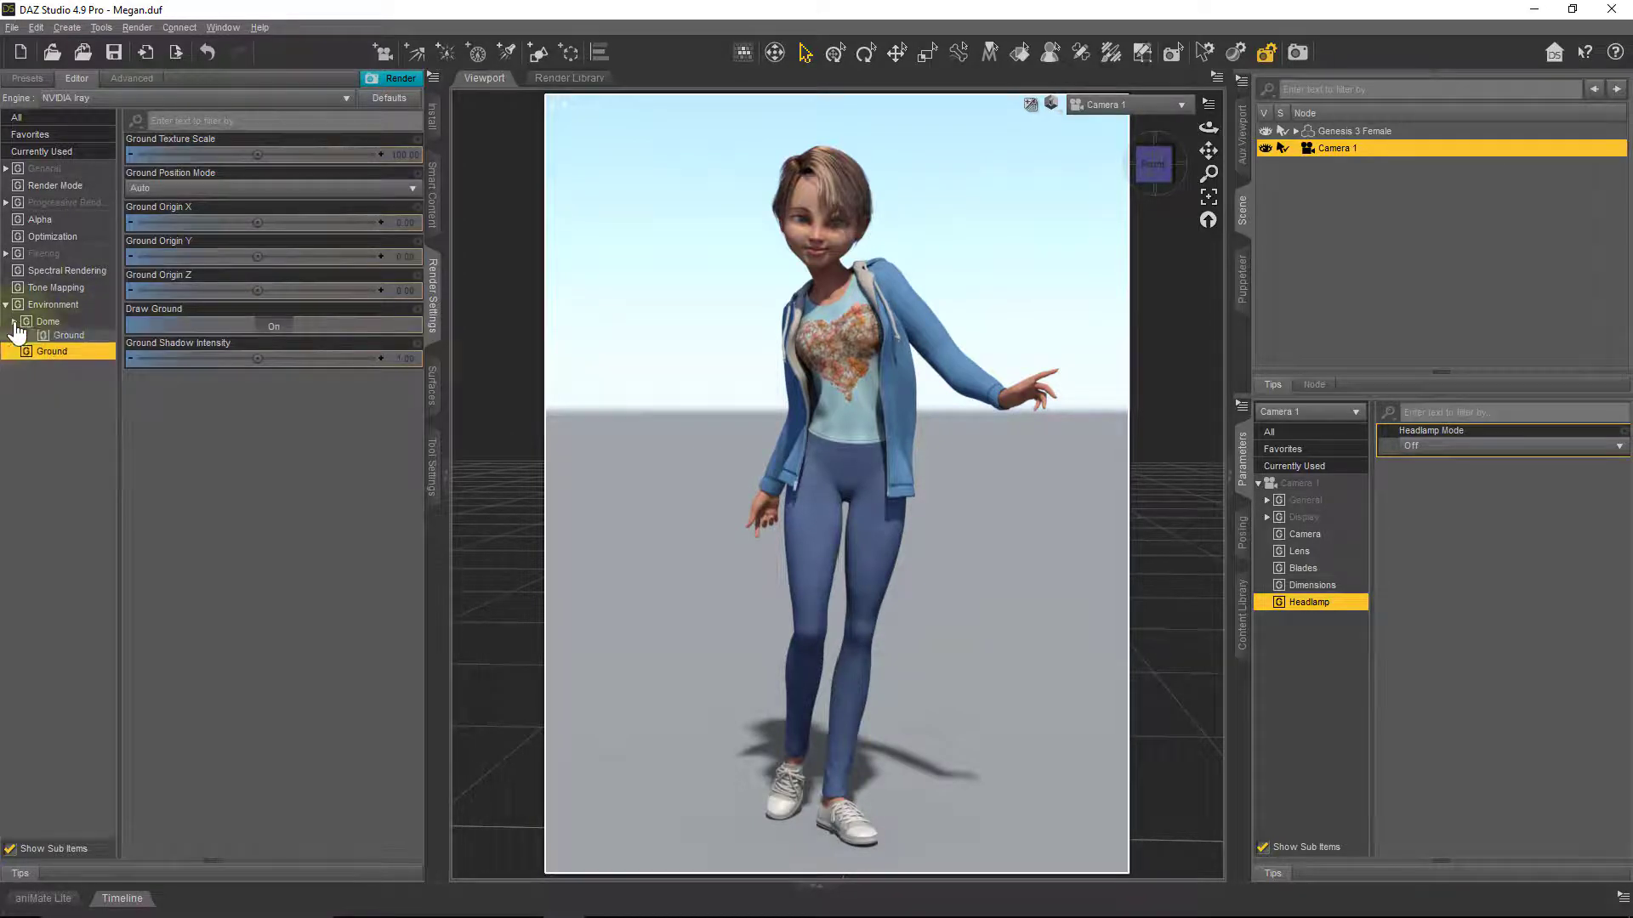
{"action": "left_click", "coordinate": [23, 338]}
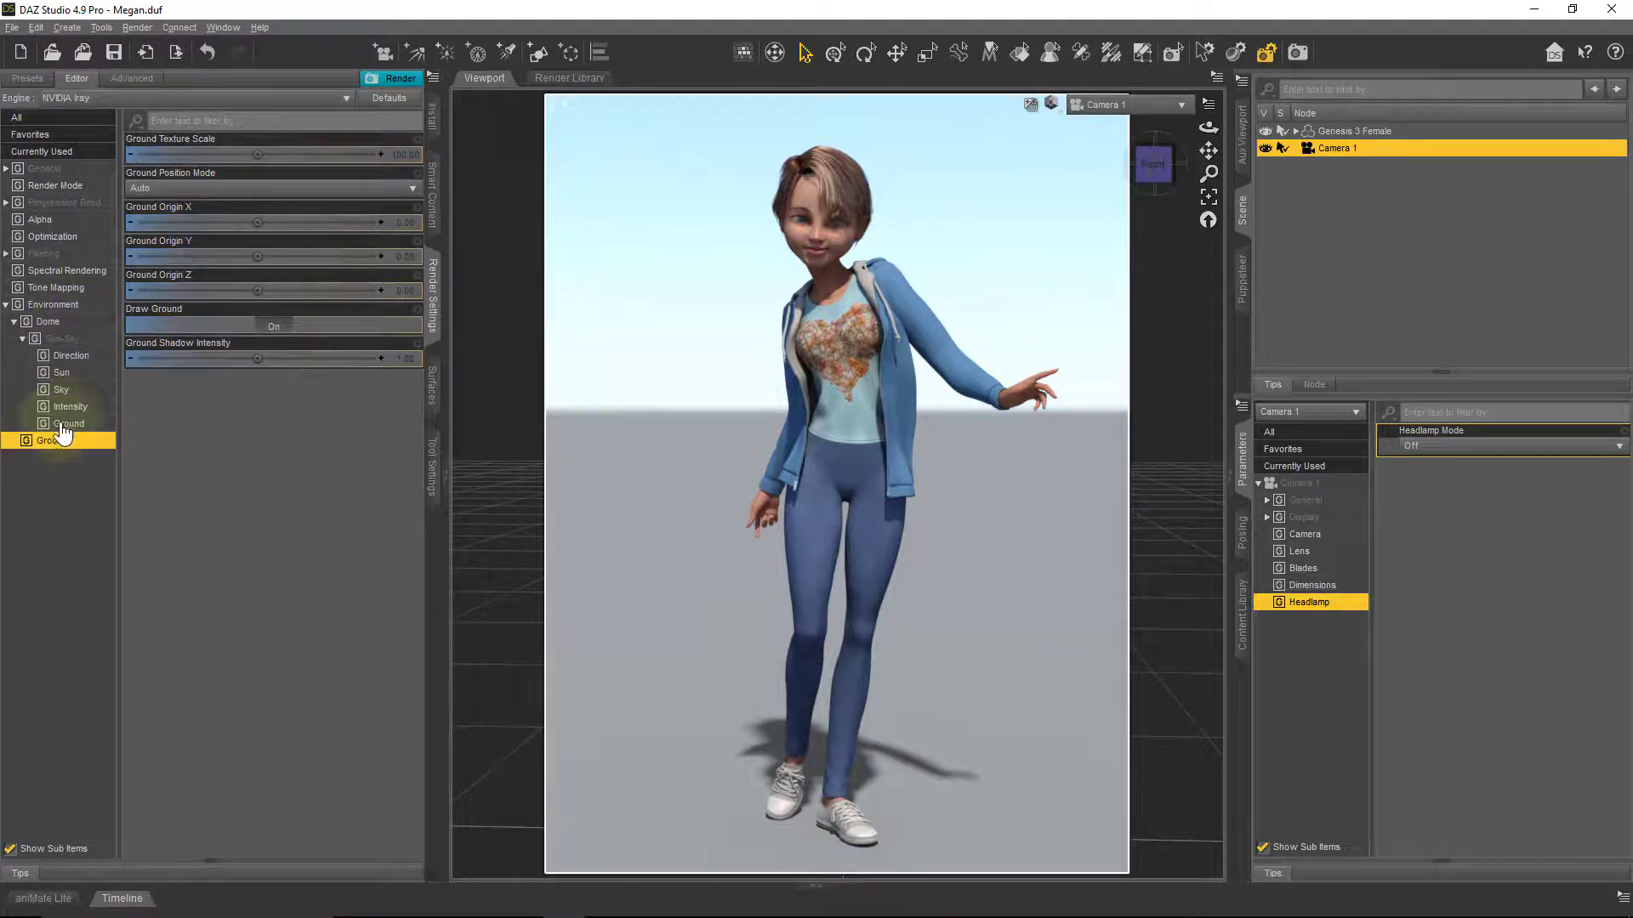
{"action": "left_click", "coordinate": [13, 322]}
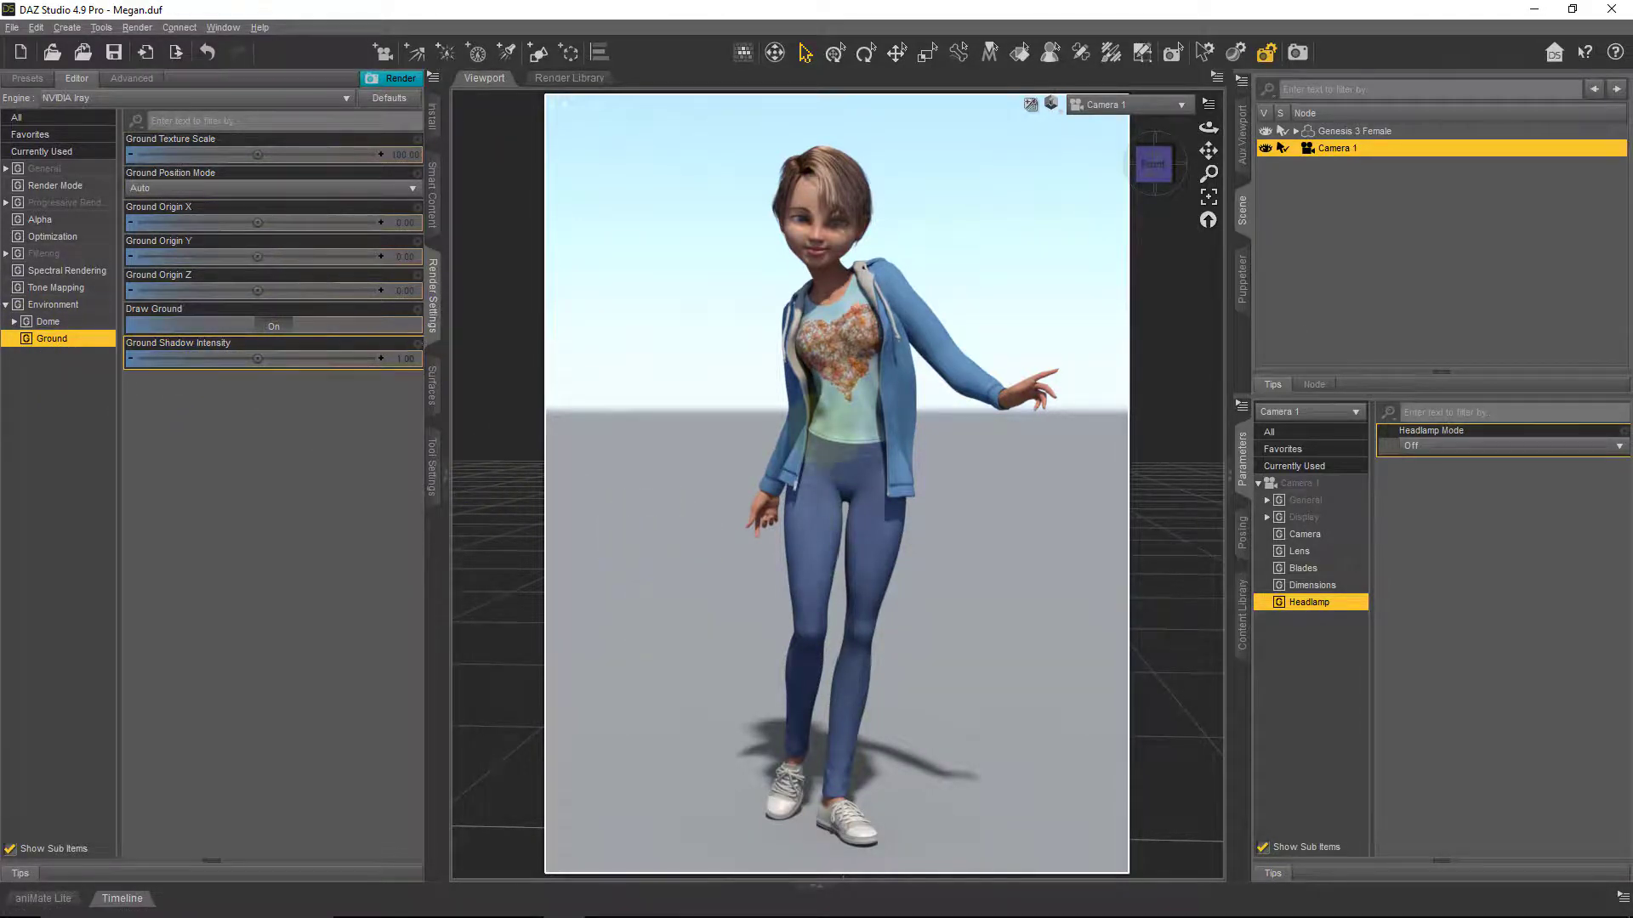
- Zoom Camera 1 in closely on the figure's shoes
{"action": "scroll", "coordinate": [794, 456], "scroll_direction": "up", "scroll_amount": 5}
{"action": "scroll", "coordinate": [757, 671], "scroll_direction": "up", "scroll_amount": 3}
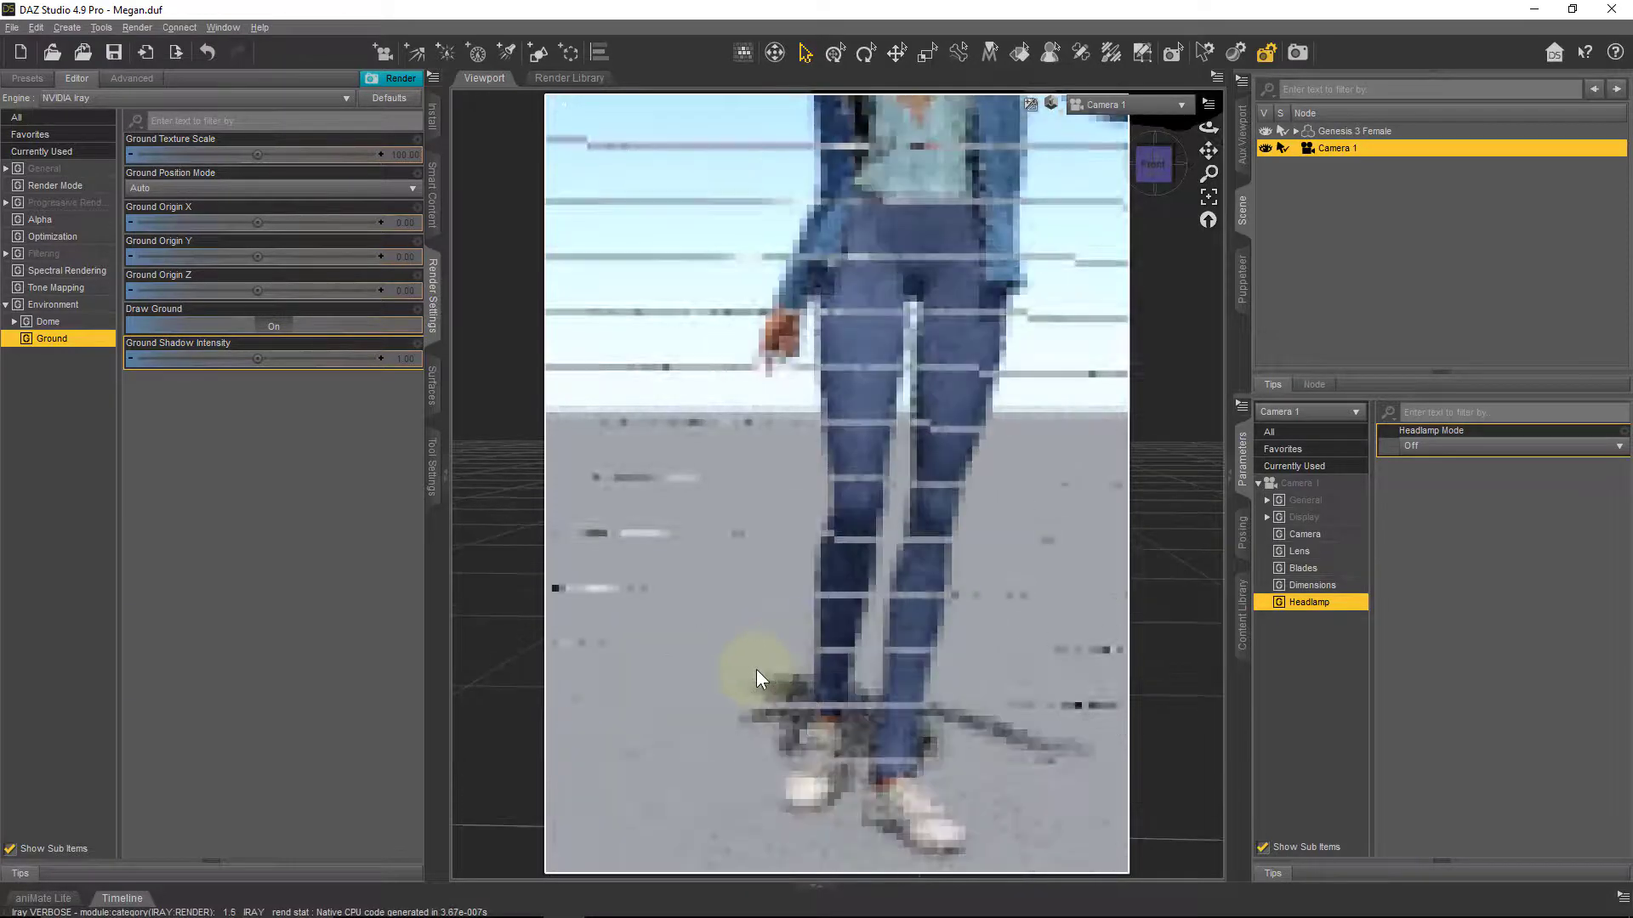
{"action": "scroll", "coordinate": [765, 685], "scroll_direction": "up", "scroll_amount": 2}
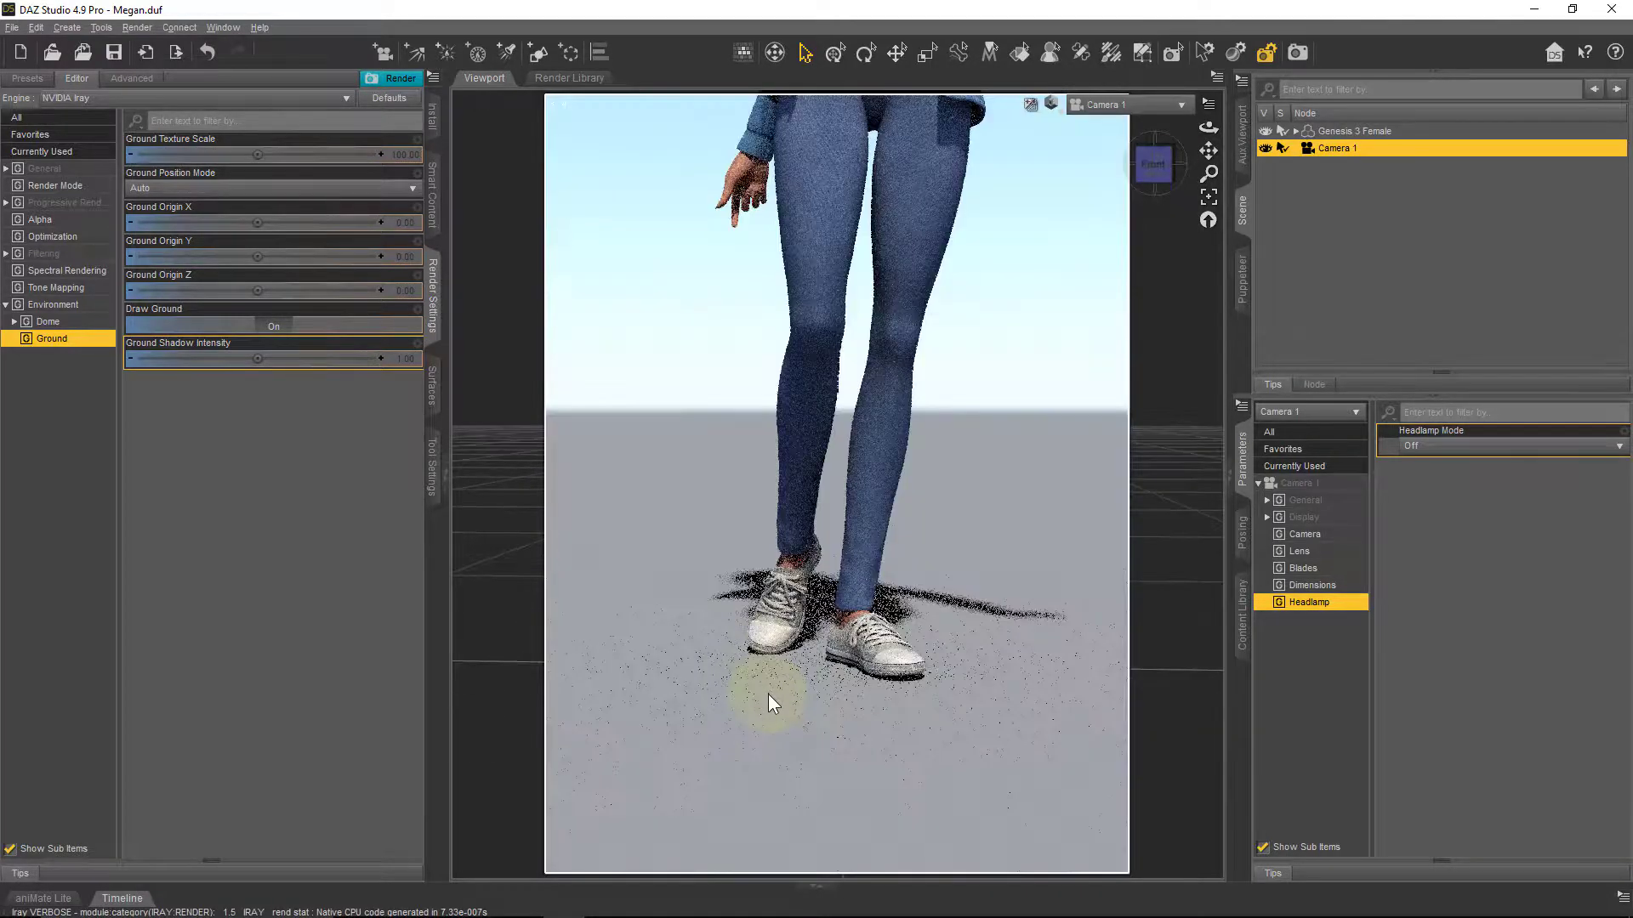
{"action": "scroll", "coordinate": [768, 701], "scroll_direction": "up", "scroll_amount": 4}
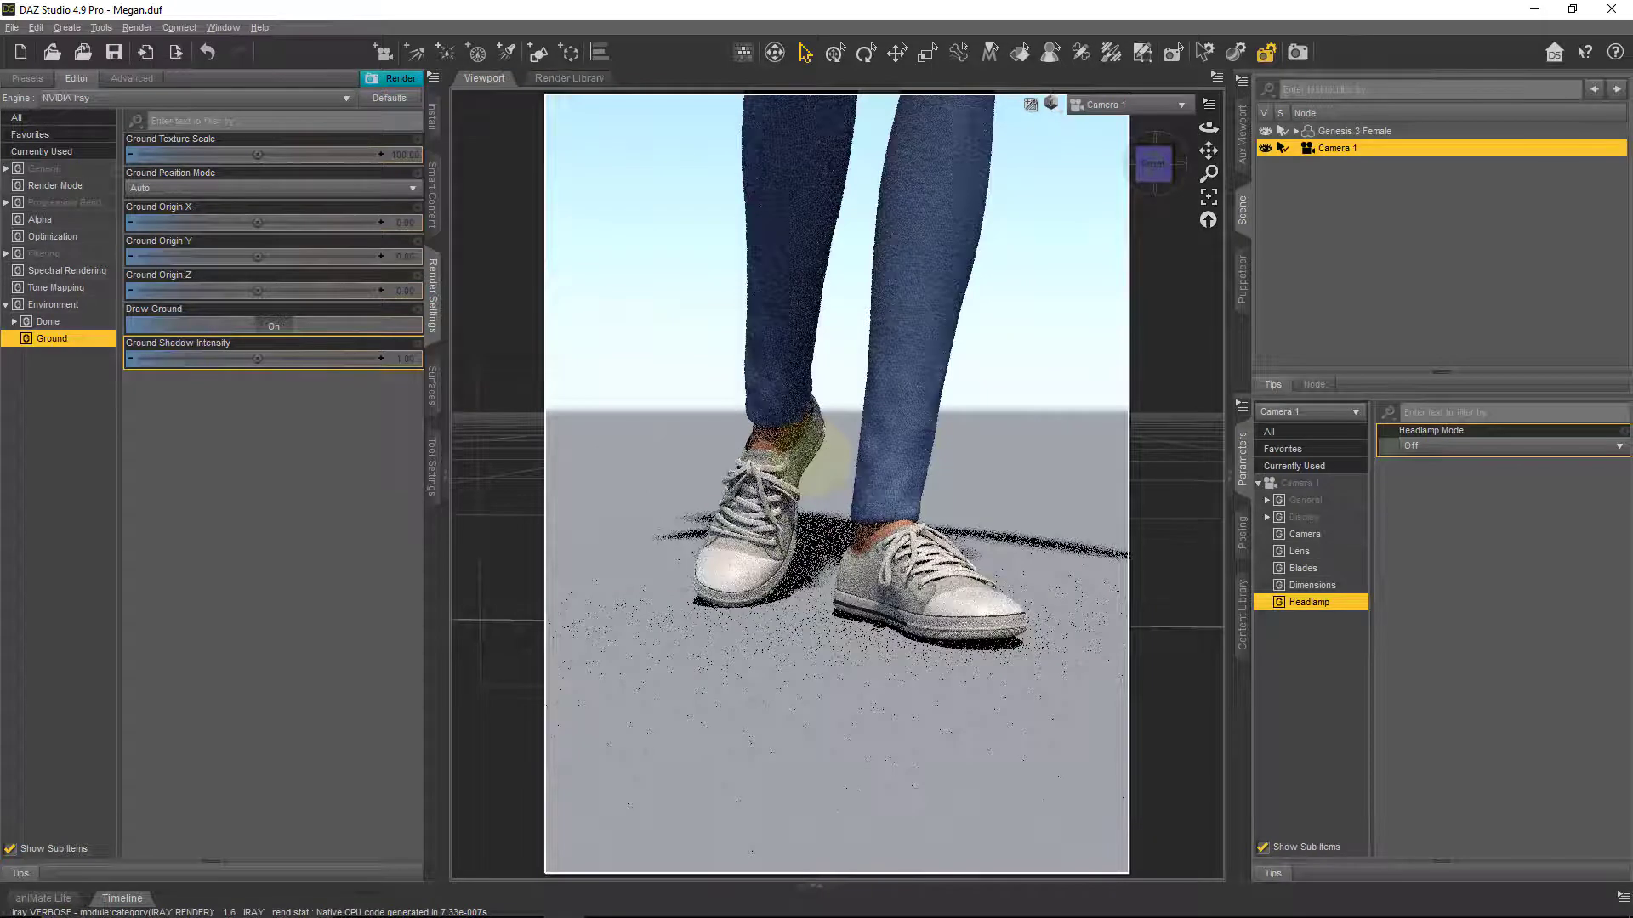
{"action": "scroll", "coordinate": [875, 719], "scroll_direction": "up", "scroll_amount": 4}
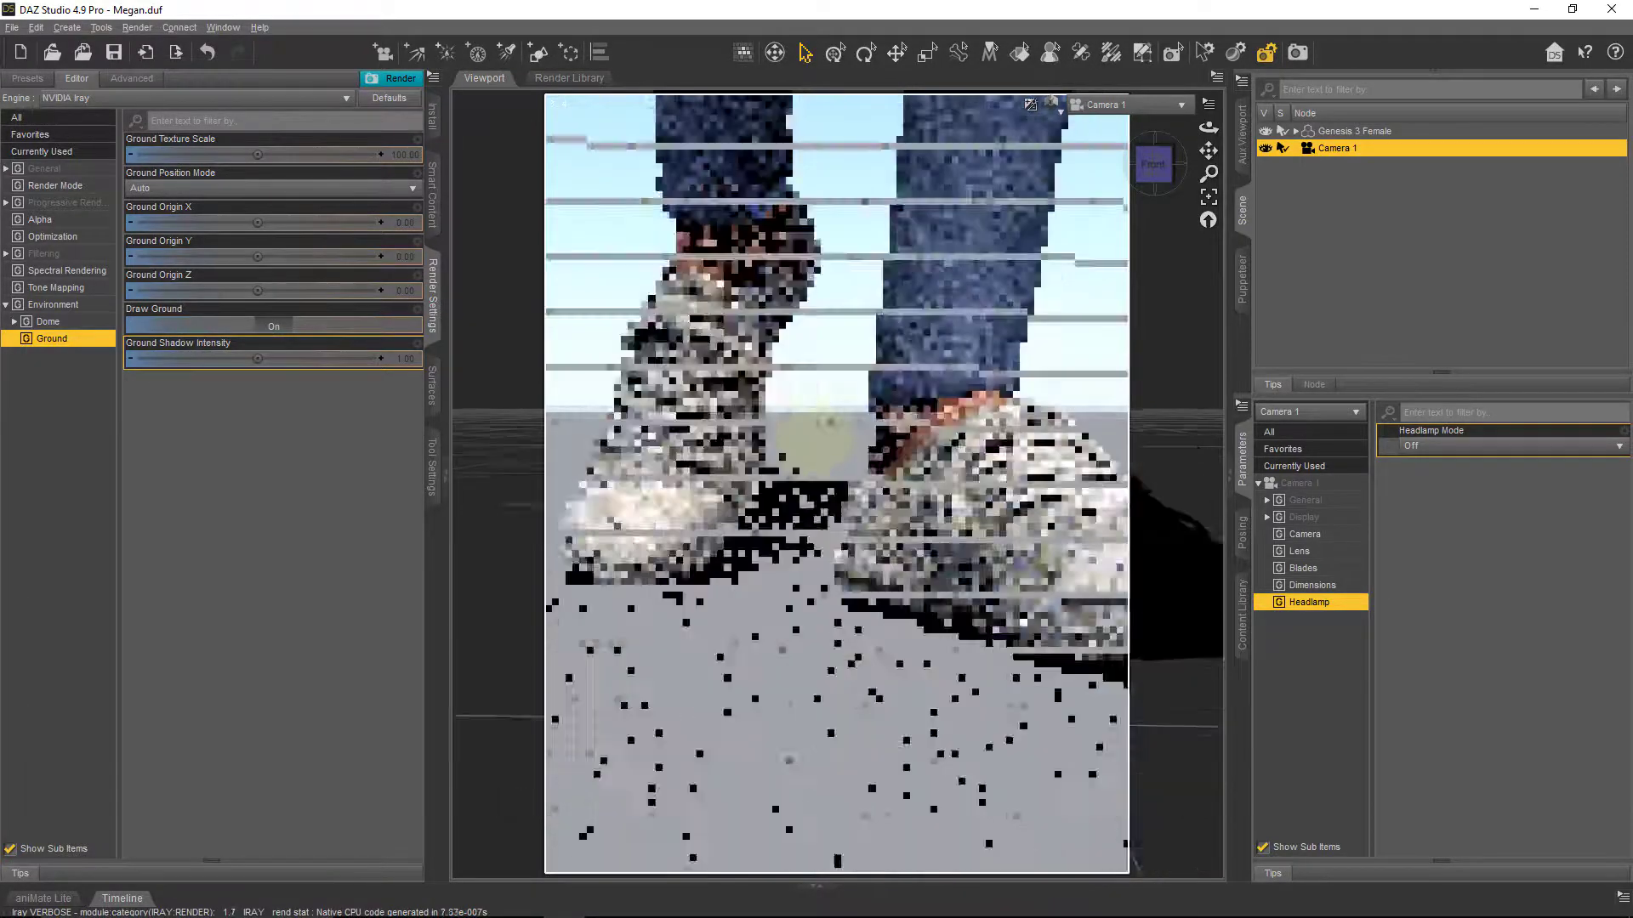
{"action": "scroll", "coordinate": [874, 711], "scroll_direction": "down", "scroll_amount": 3}
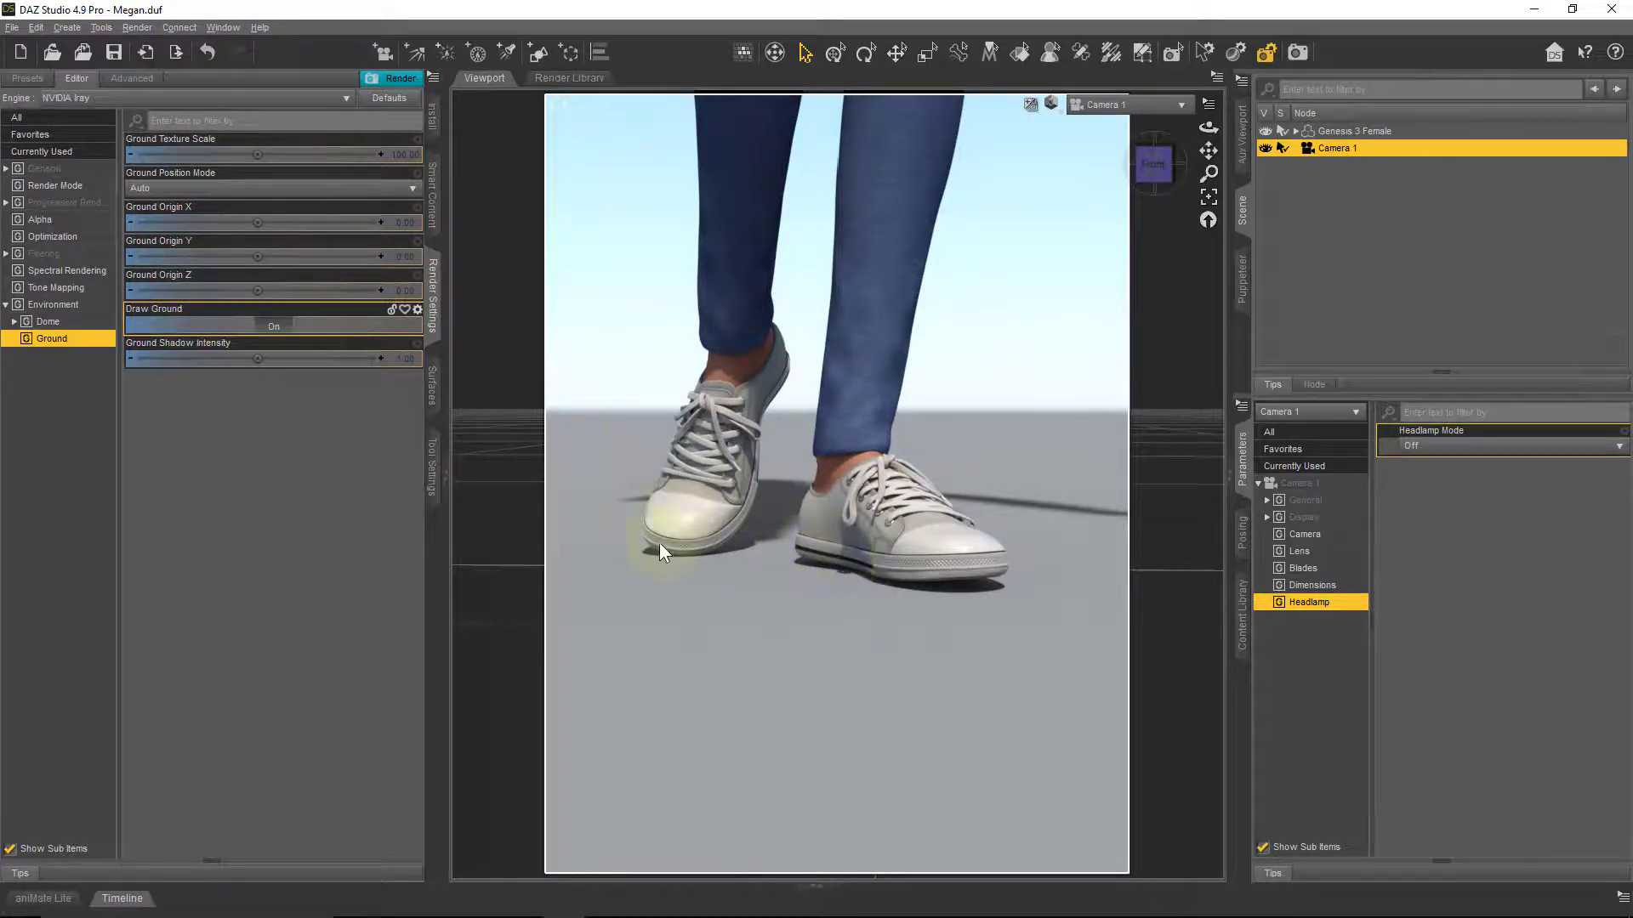
- Switch Ground Position Mode to Manual and adjust Ground Origin Y to -0.32 under the shoes
{"action": "left_click", "coordinate": [366, 188]}
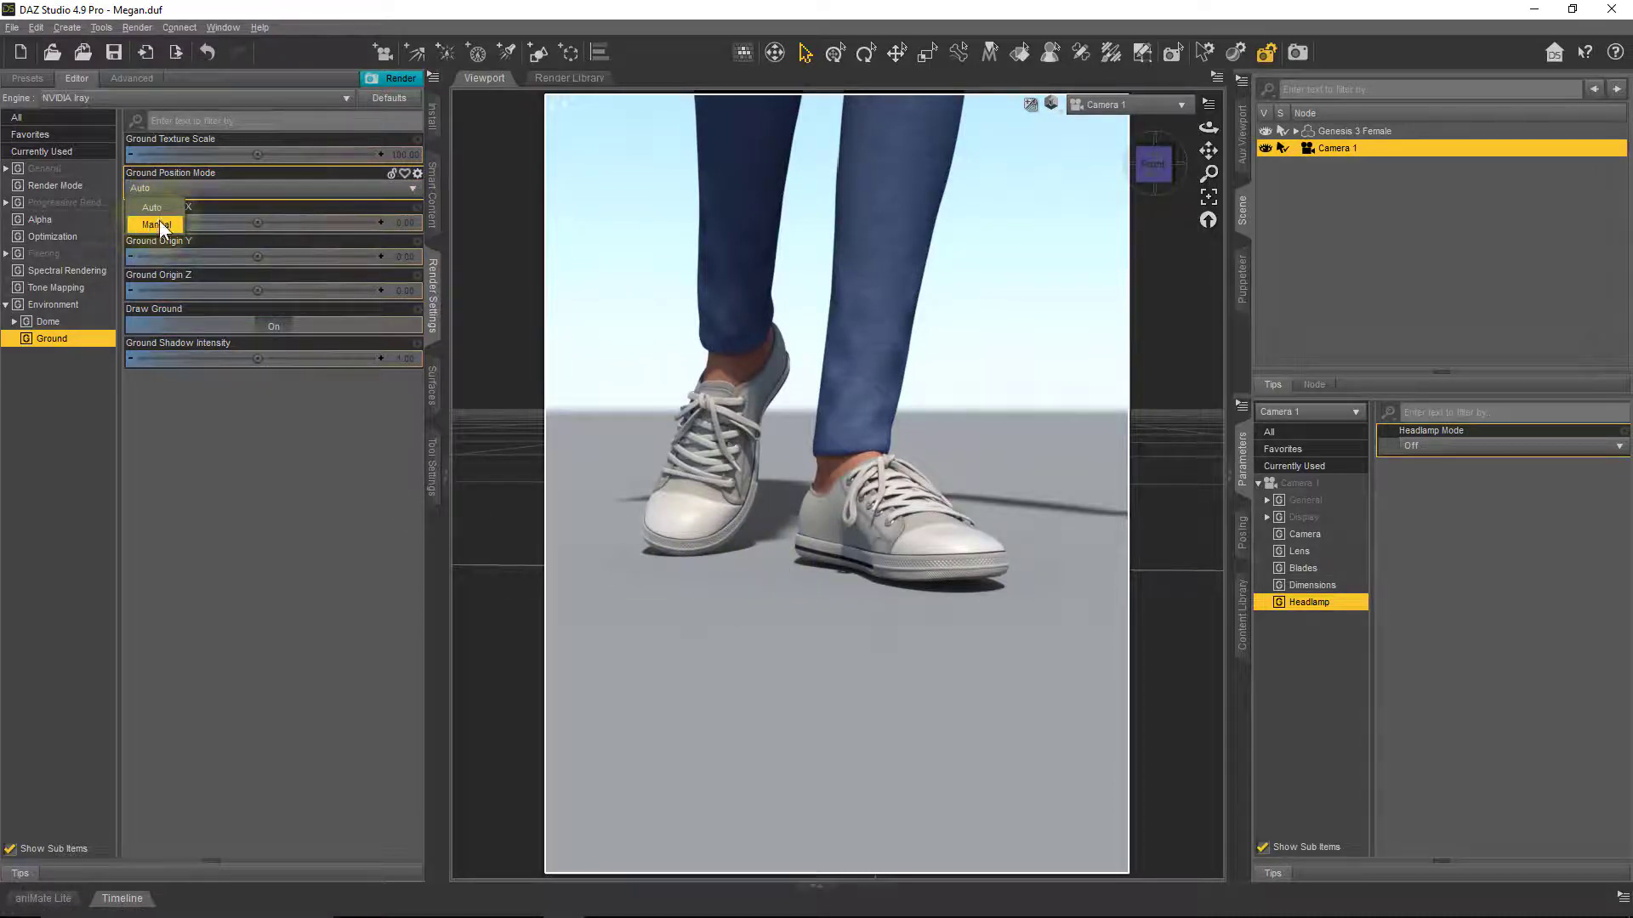
{"action": "left_click", "coordinate": [160, 223]}
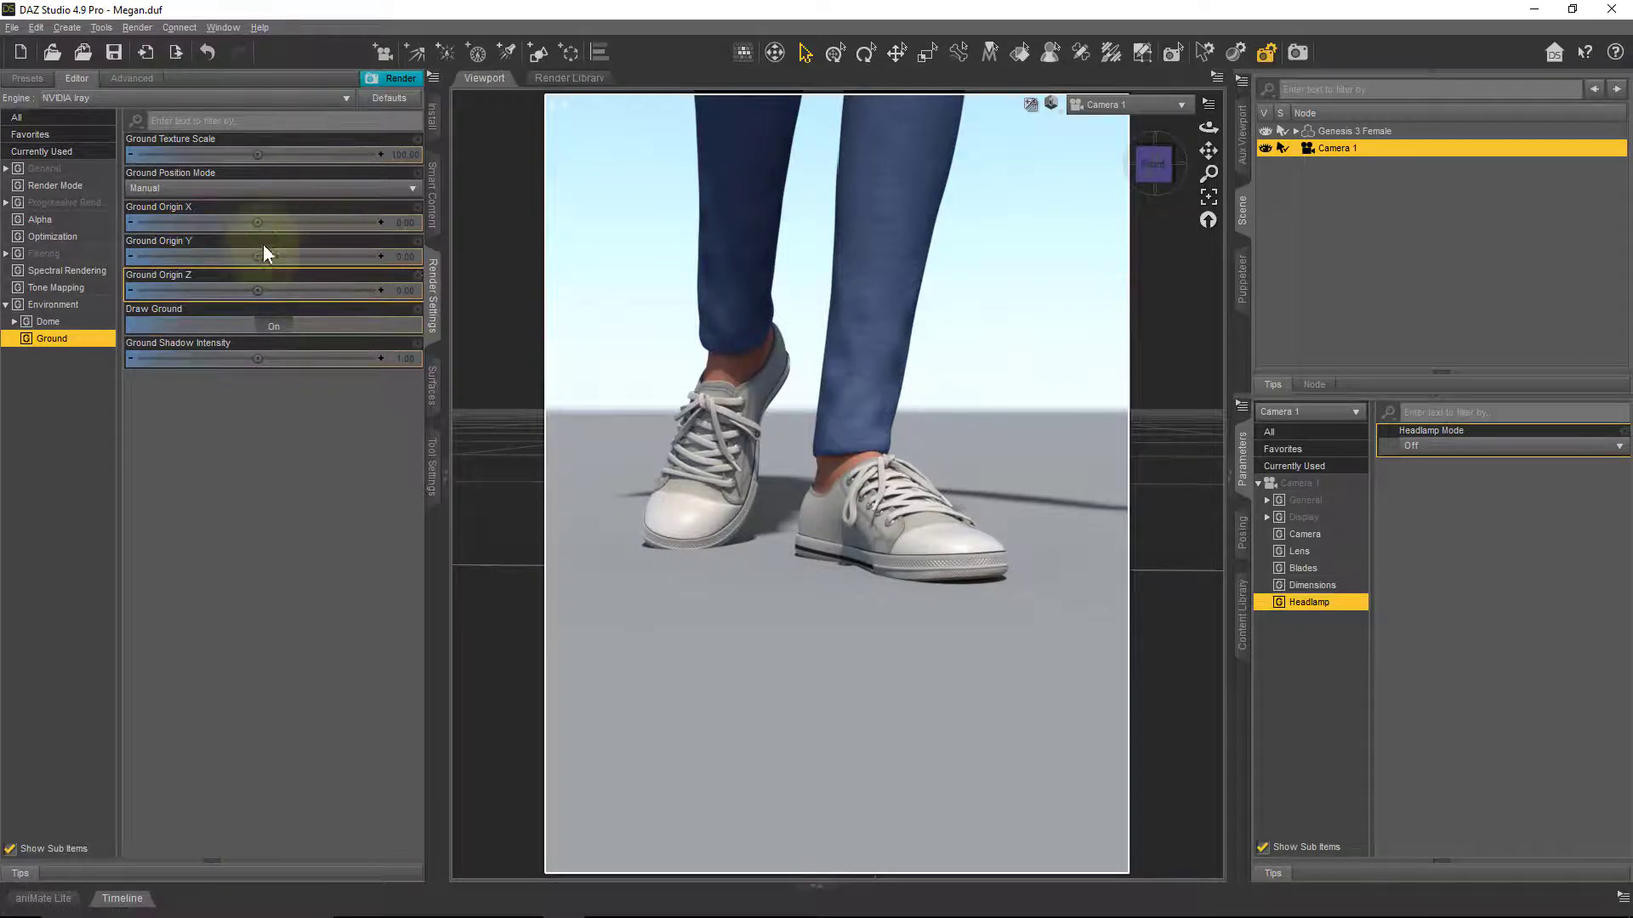
{"action": "left_click_drag", "start_coordinate": [257, 255], "coordinate": [200, 256]}
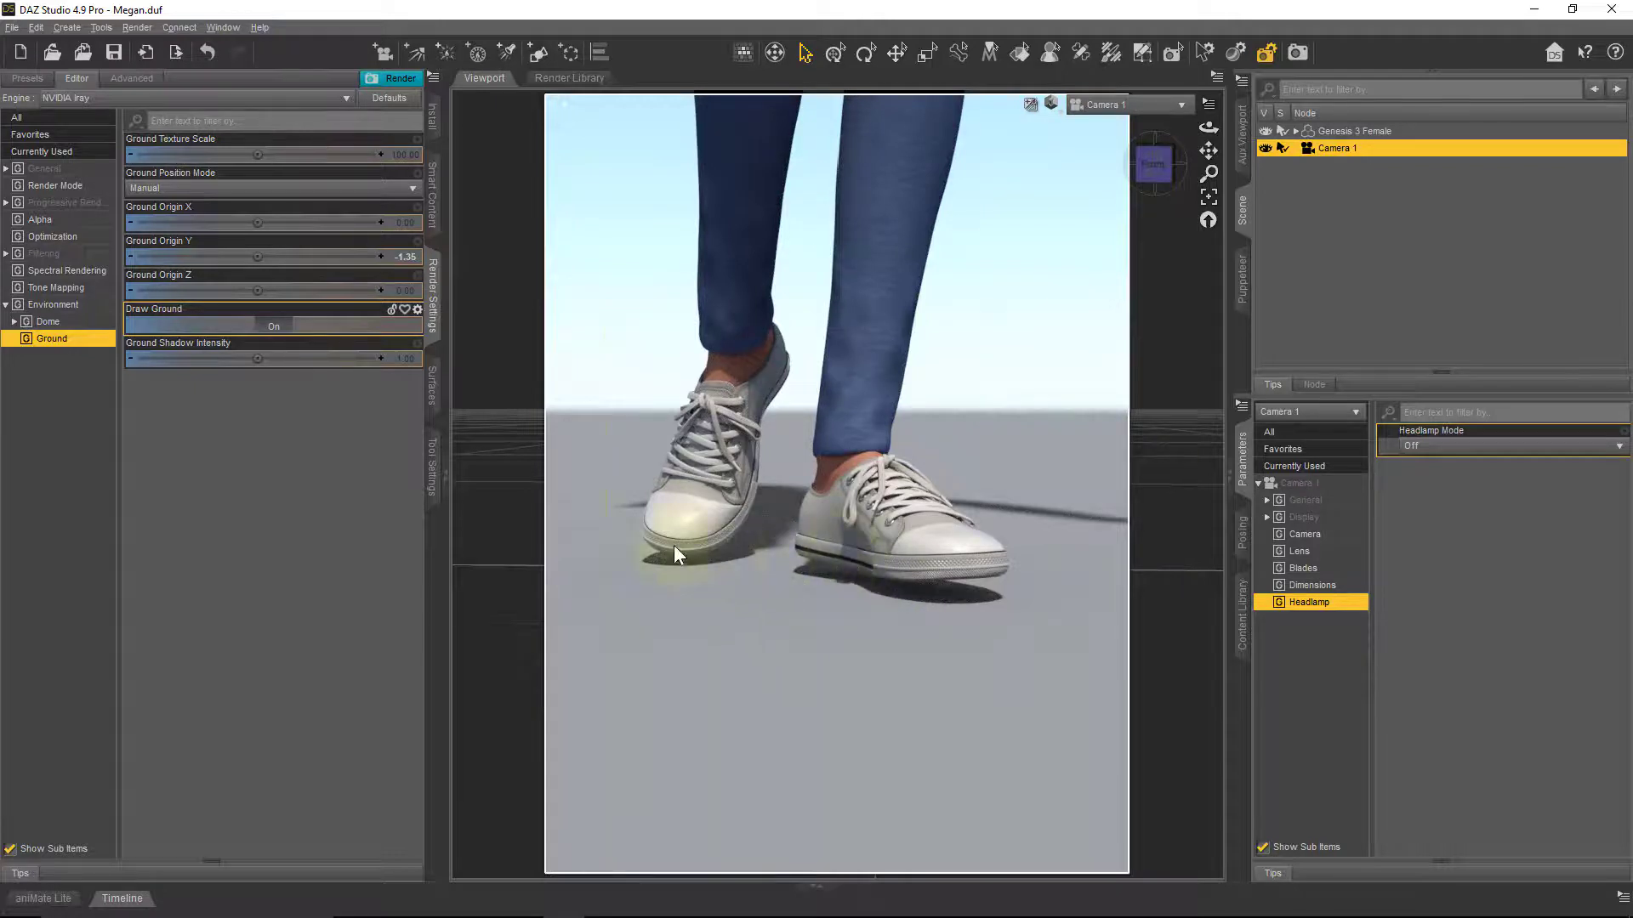
{"action": "left_click_drag", "start_coordinate": [262, 255], "coordinate": [312, 256]}
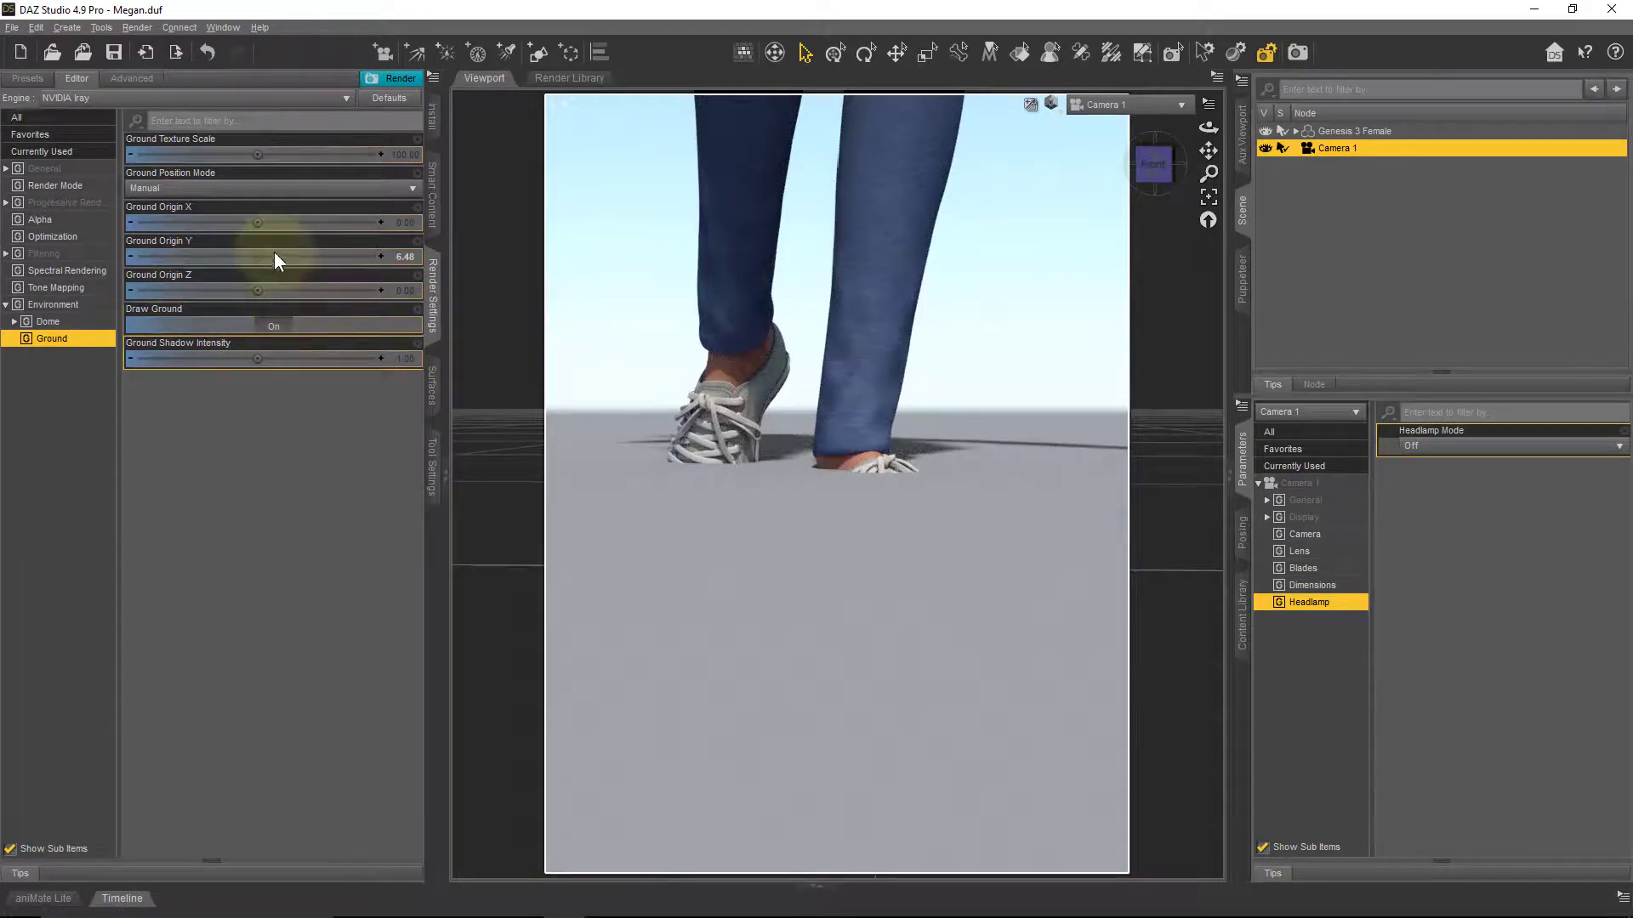
{"action": "mouse_move", "coordinate": [273, 254]}
{"action": "left_mouse_down"}
{"action": "mouse_move", "coordinate": [239, 255]}
{"action": "mouse_move", "coordinate": [277, 267]}
{"action": "left_mouse_up"}
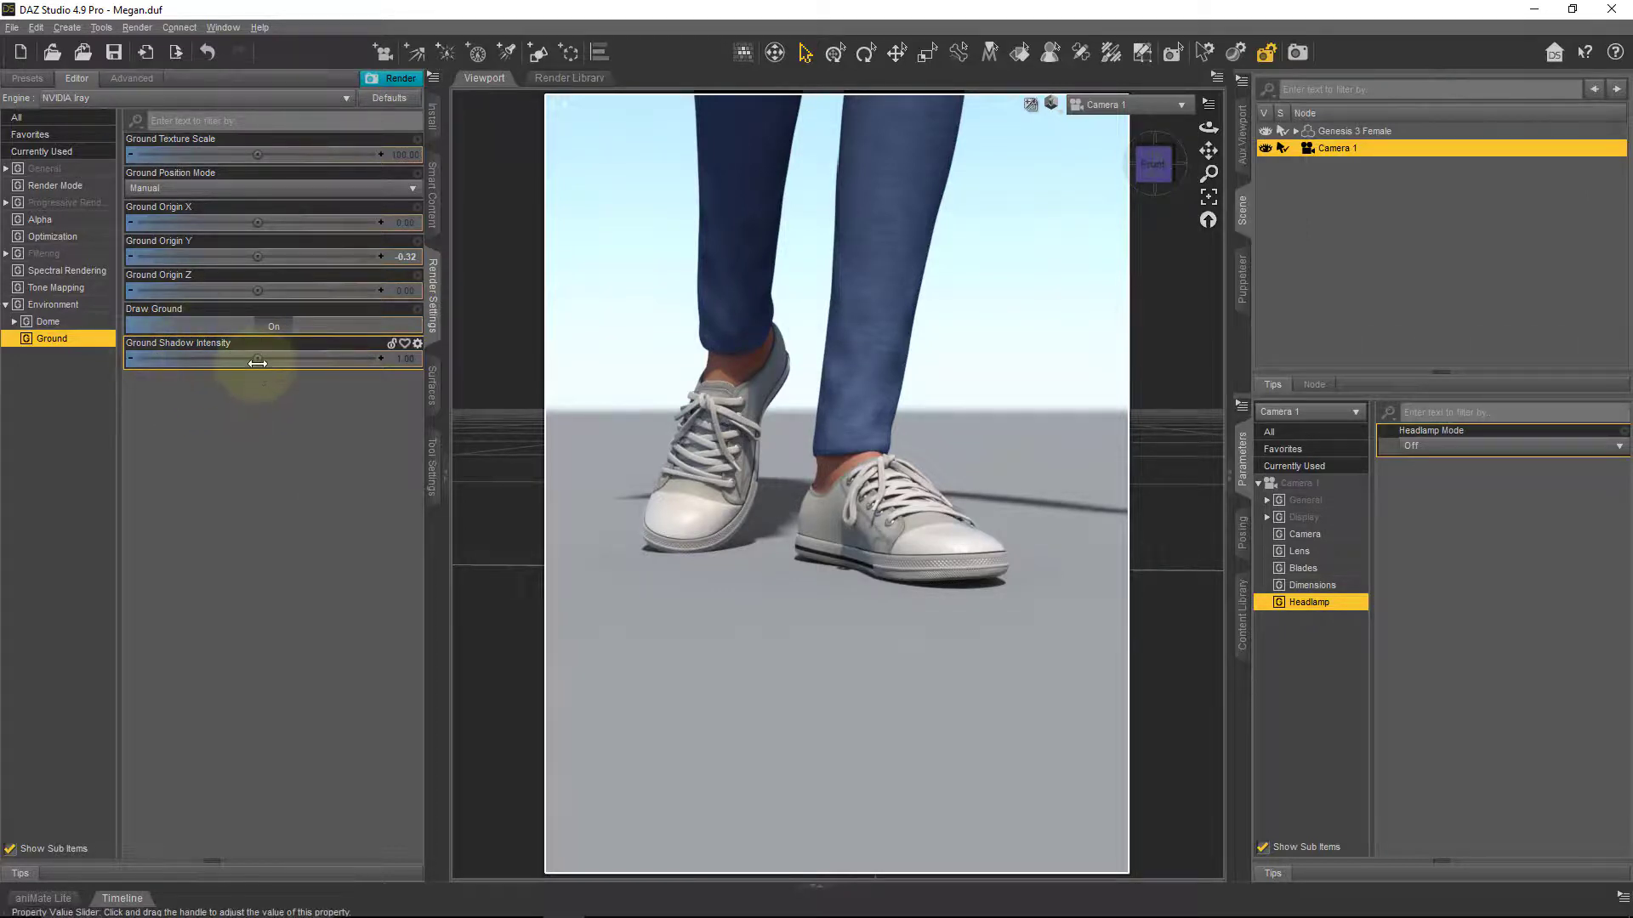
{"action": "left_click_drag", "start_coordinate": [257, 363], "coordinate": [294, 359]}
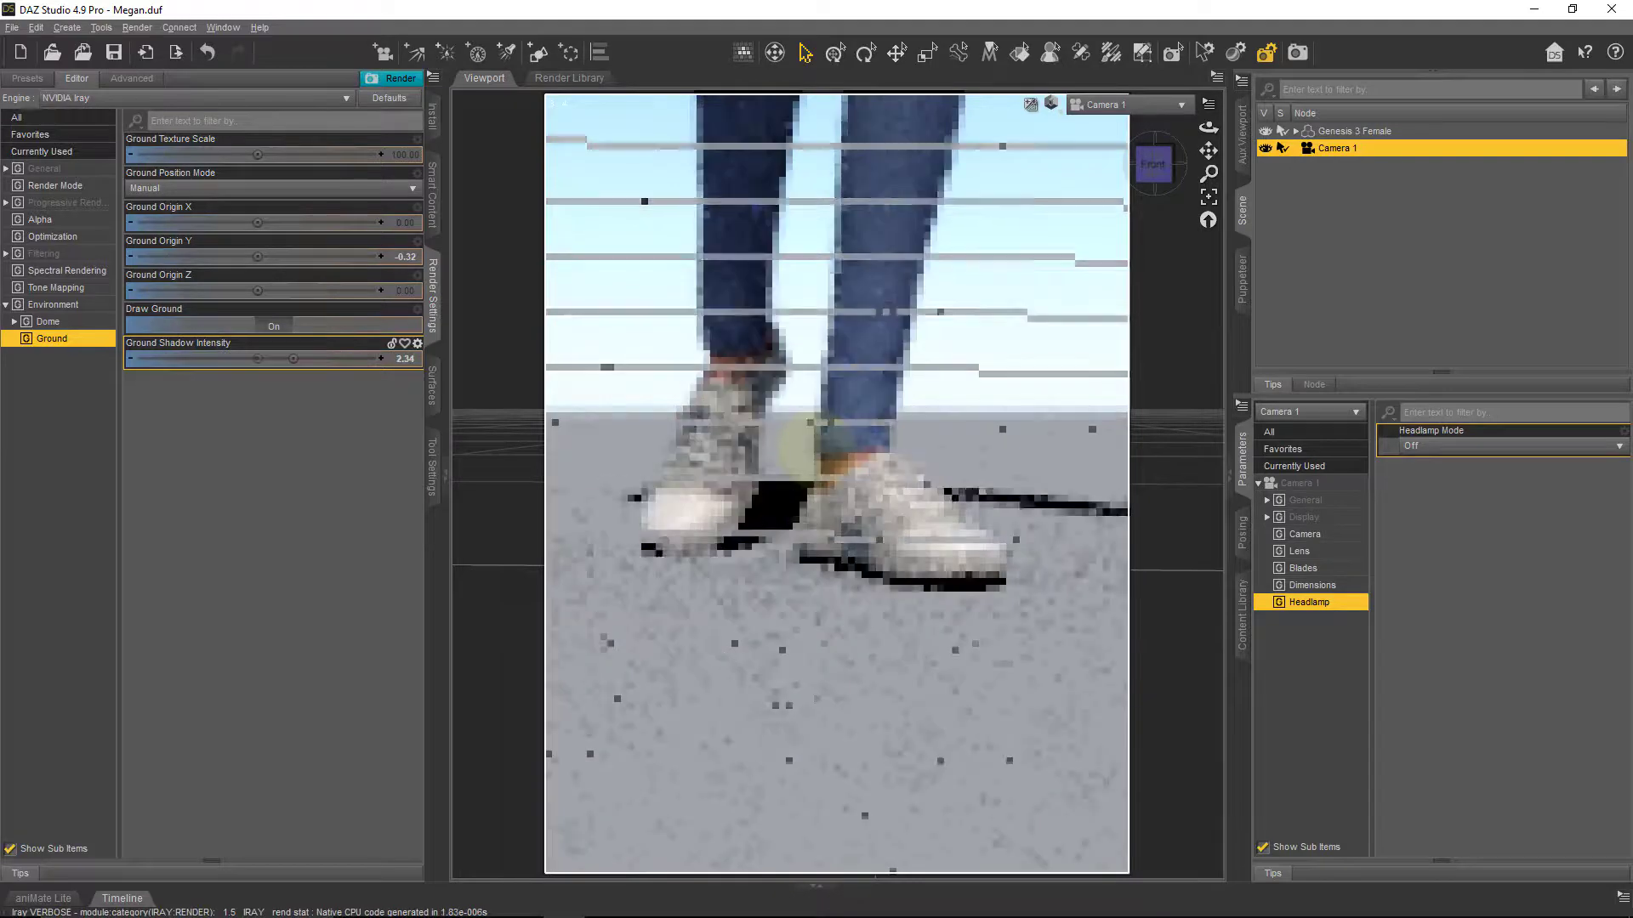
{"action": "left_click_drag", "start_coordinate": [273, 357], "coordinate": [230, 358]}
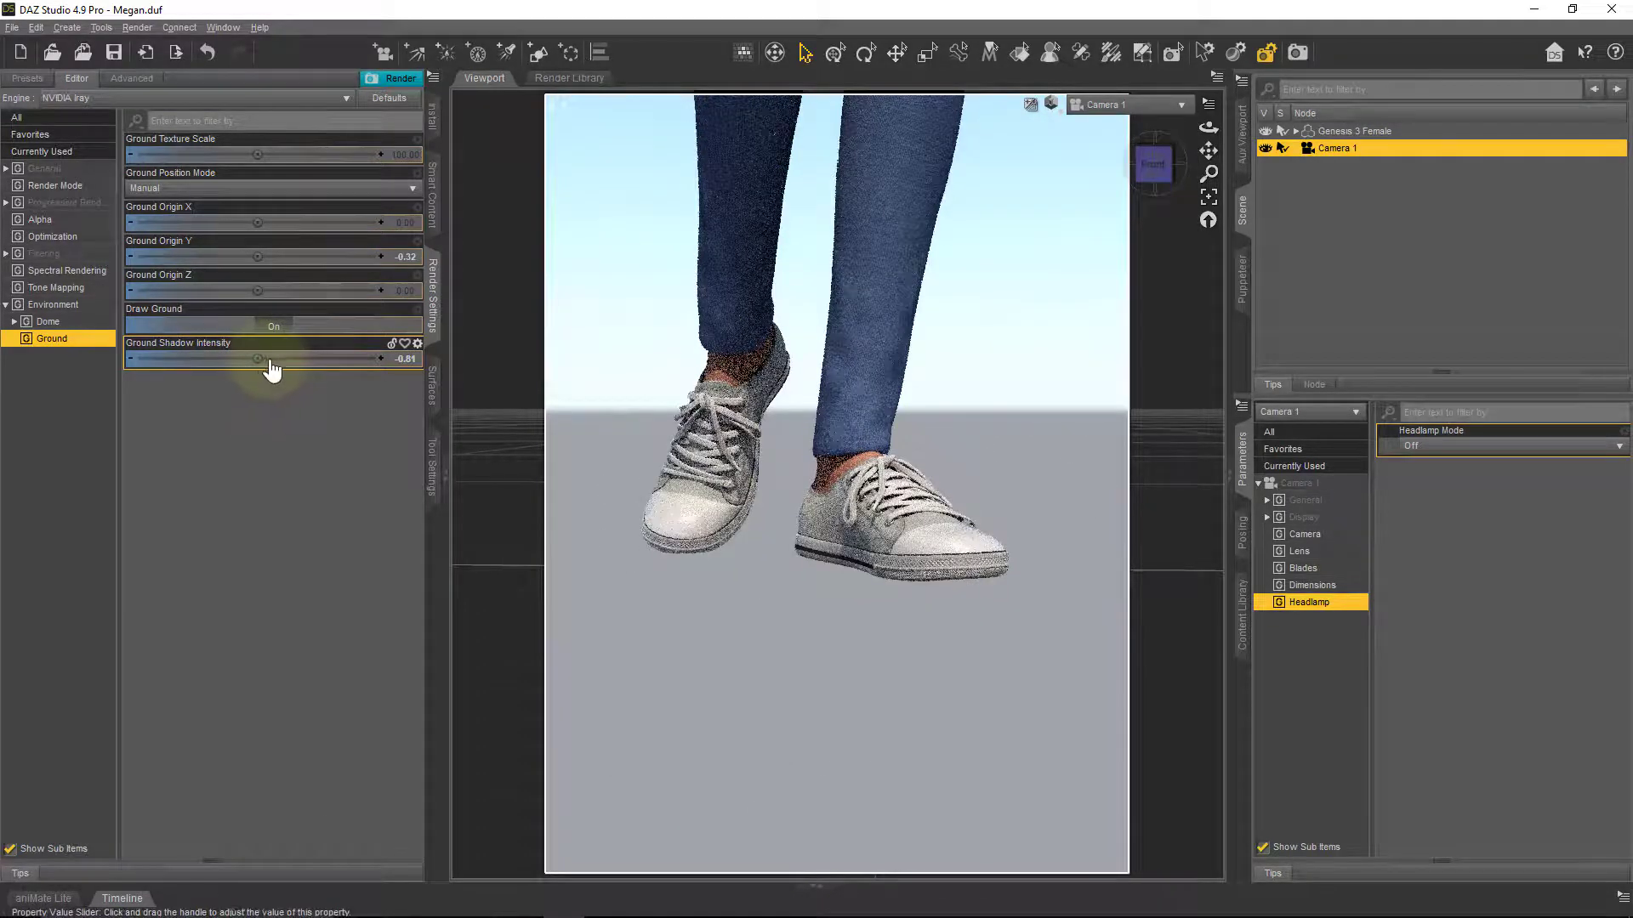
{"action": "left_click", "coordinate": [417, 344]}
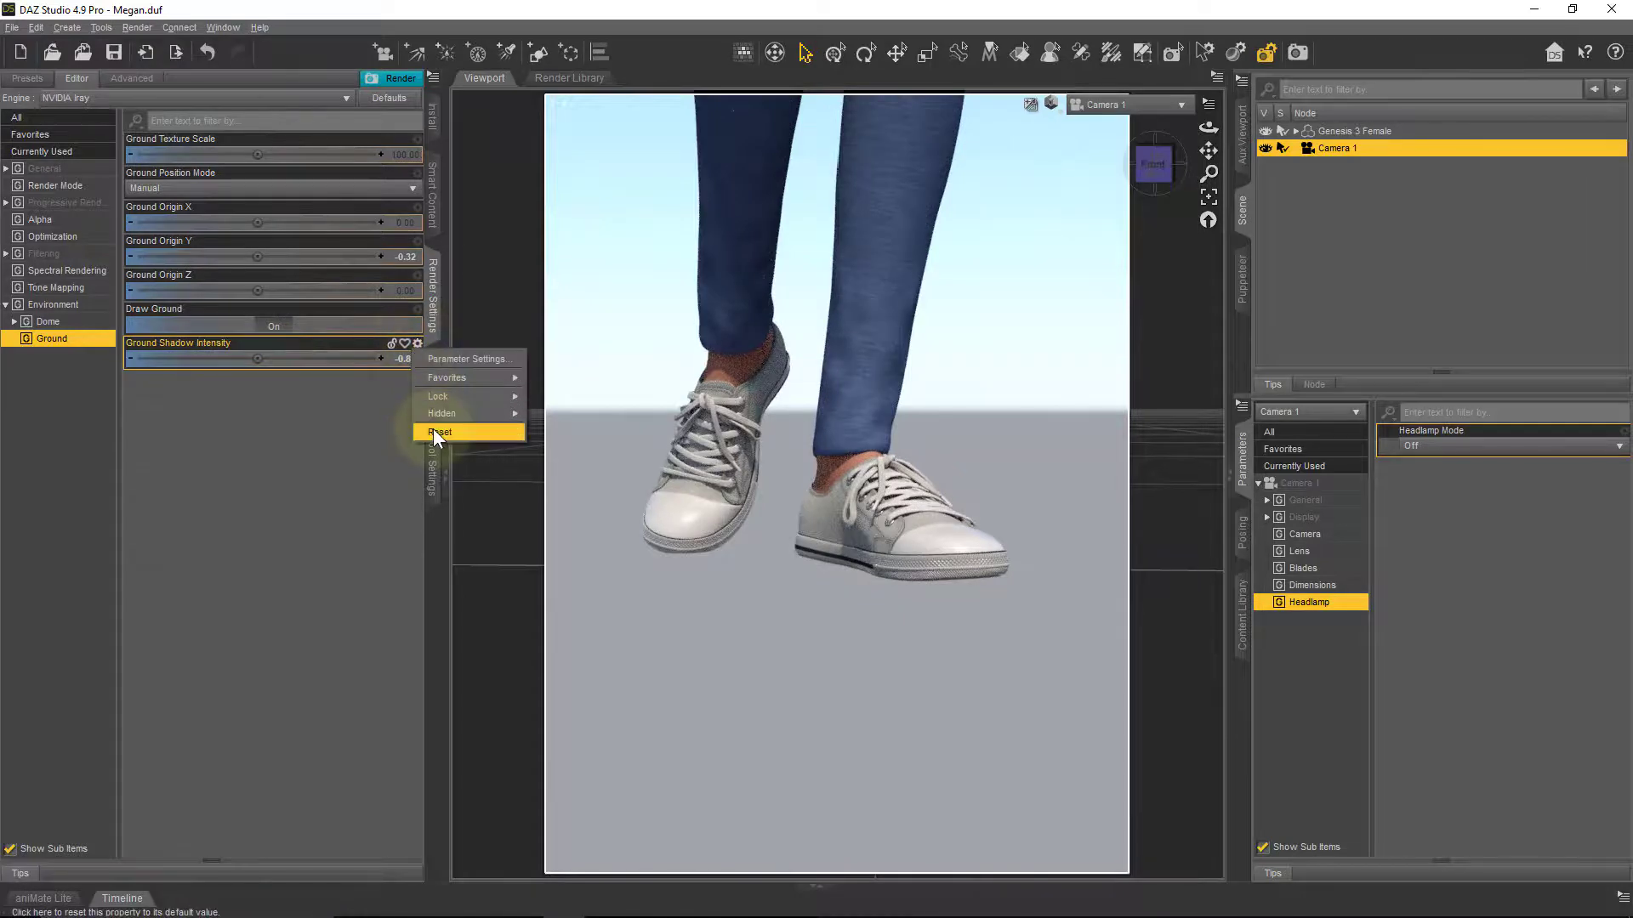
{"action": "left_click", "coordinate": [437, 432]}
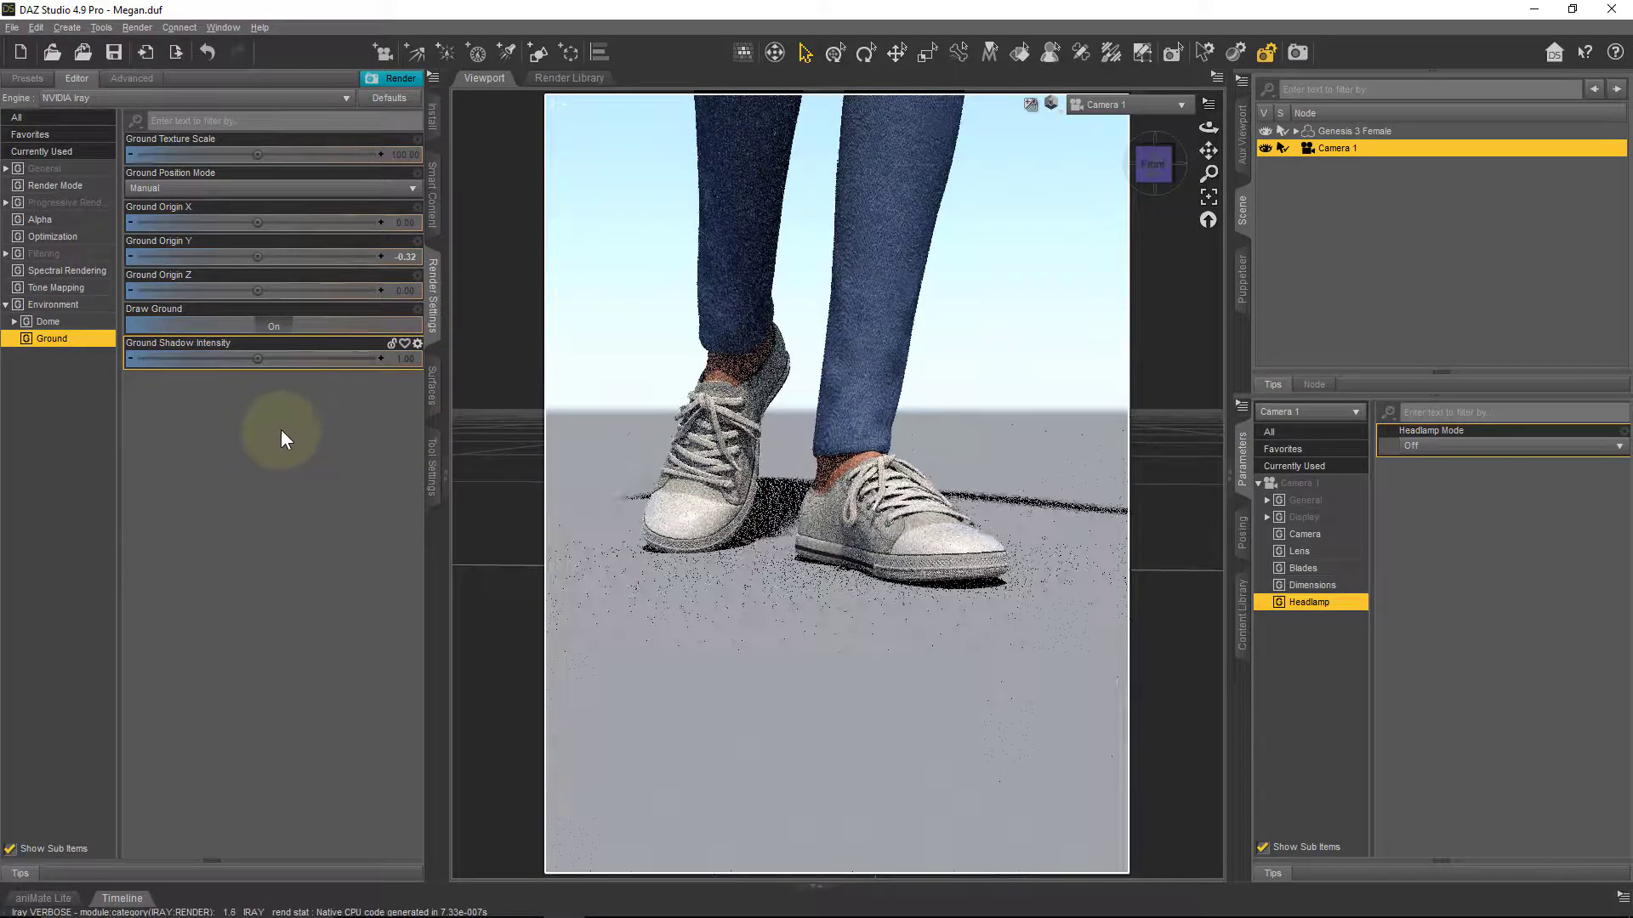
{"action": "left_click", "coordinate": [273, 328]}
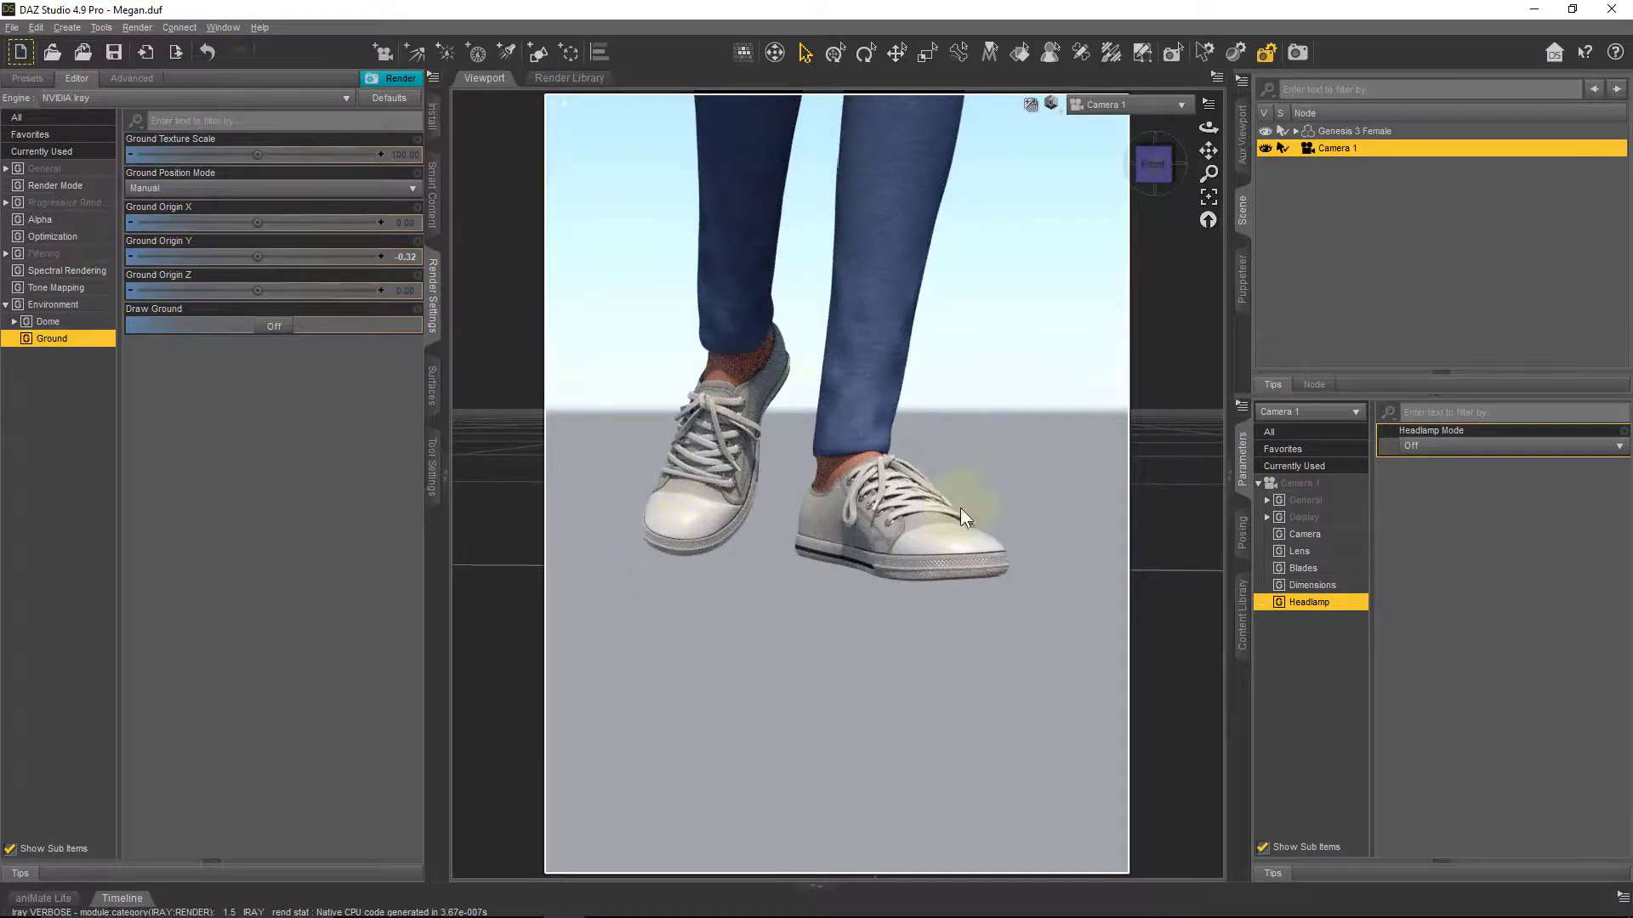
{"action": "left_click", "coordinate": [265, 328]}
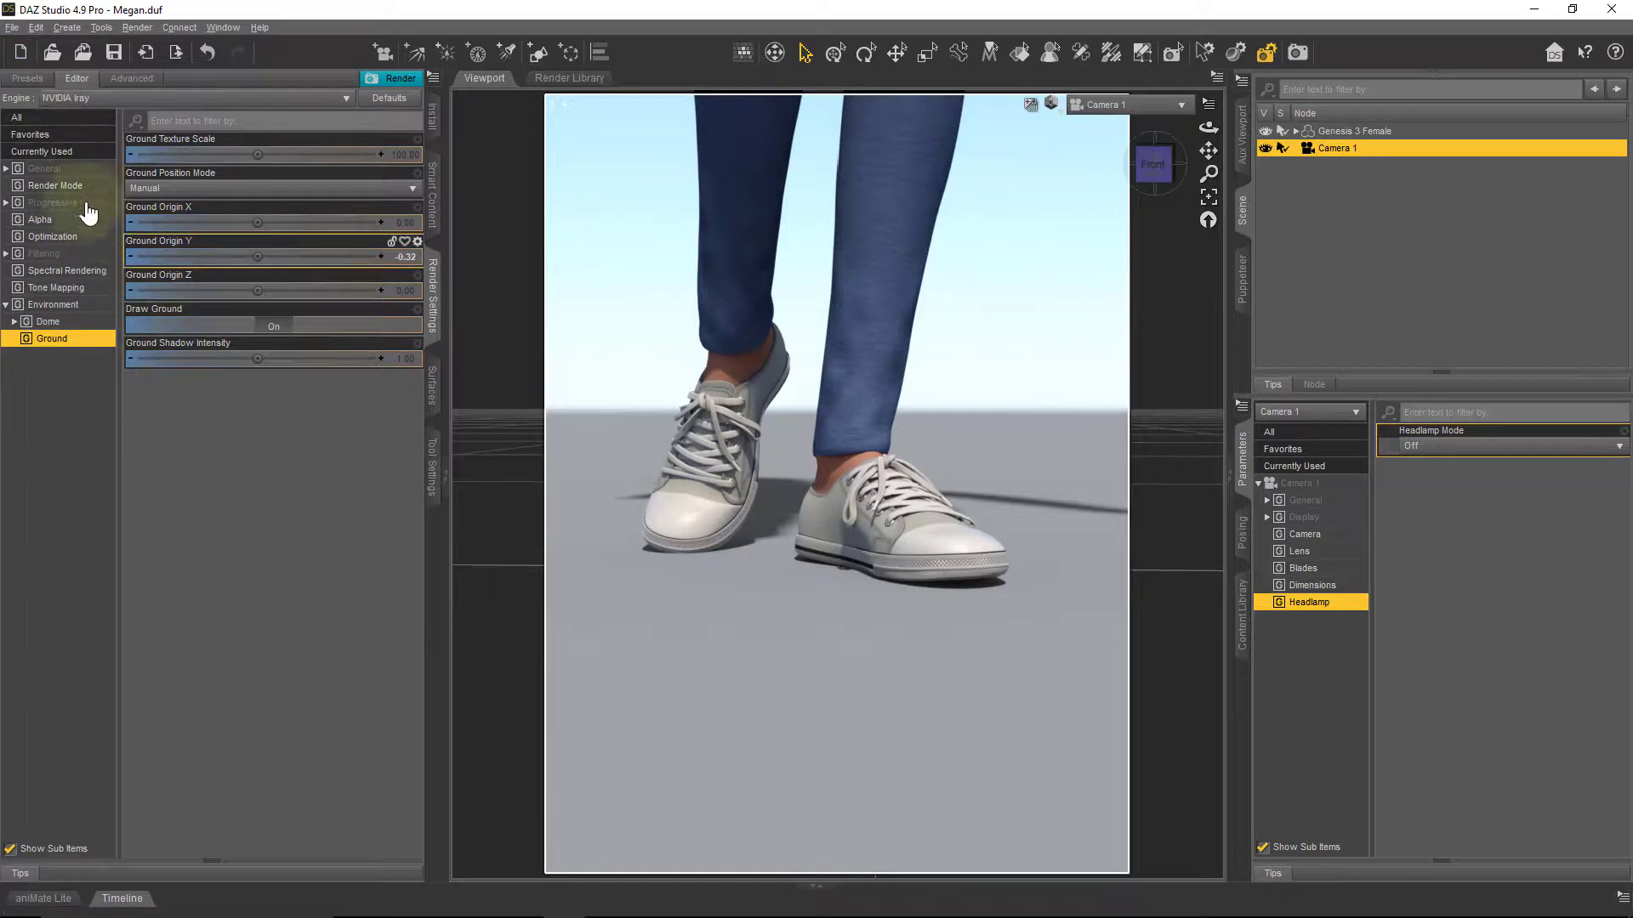
- Turn Draw Dome Off in the Environment settings and Draw Ground Off in the Ground settings
{"action": "left_click", "coordinate": [76, 307]}
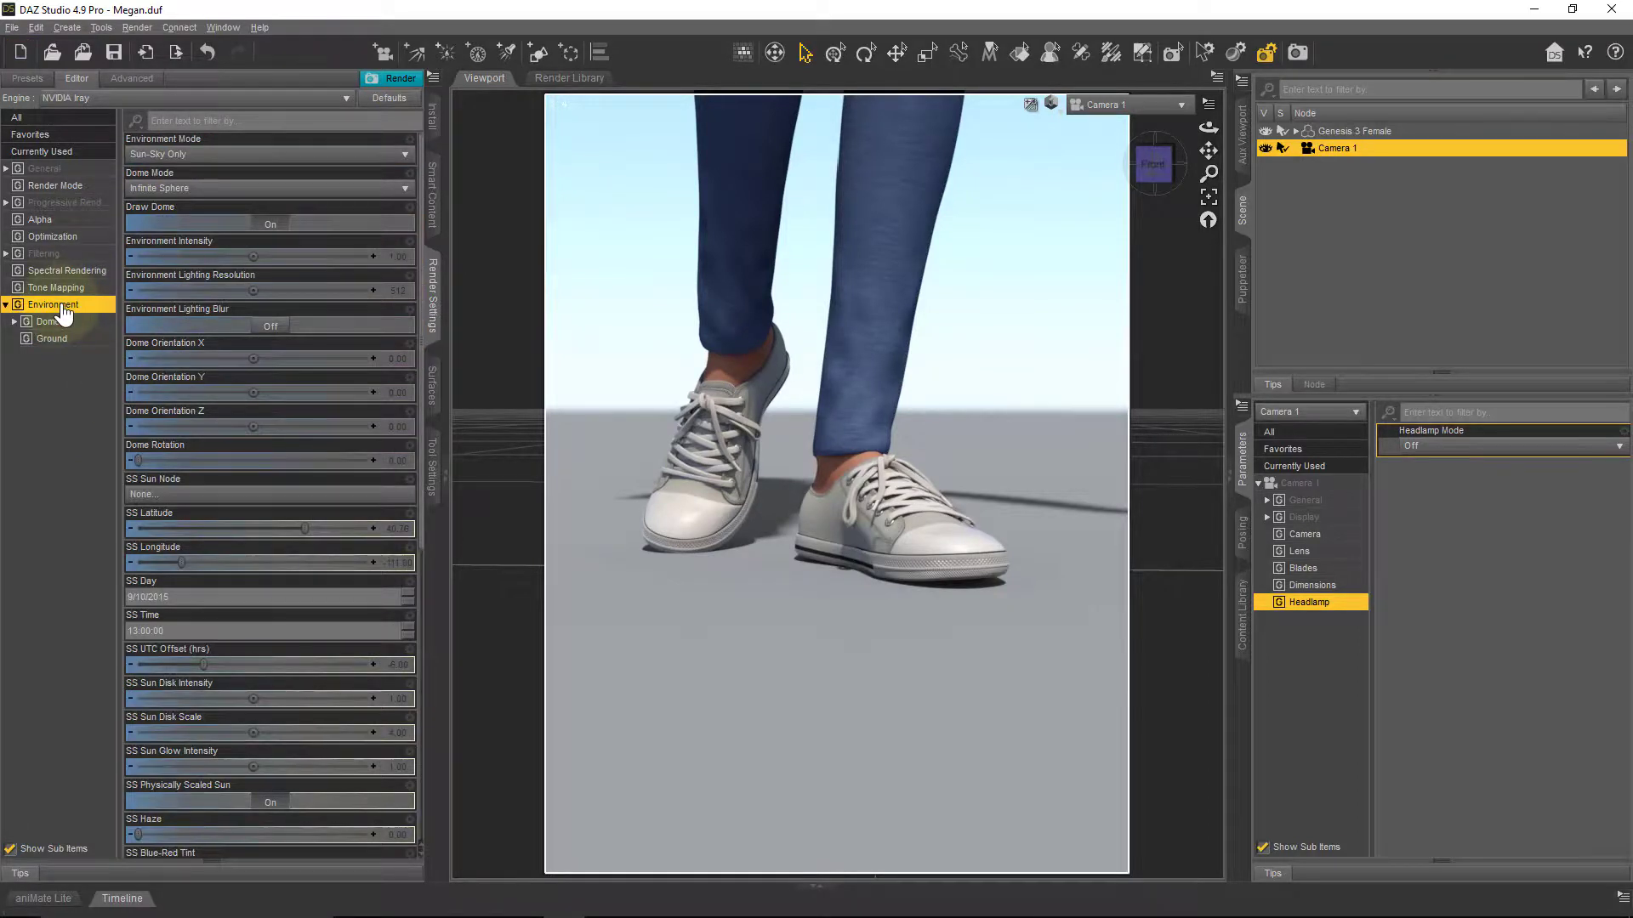
{"action": "left_click", "coordinate": [274, 225]}
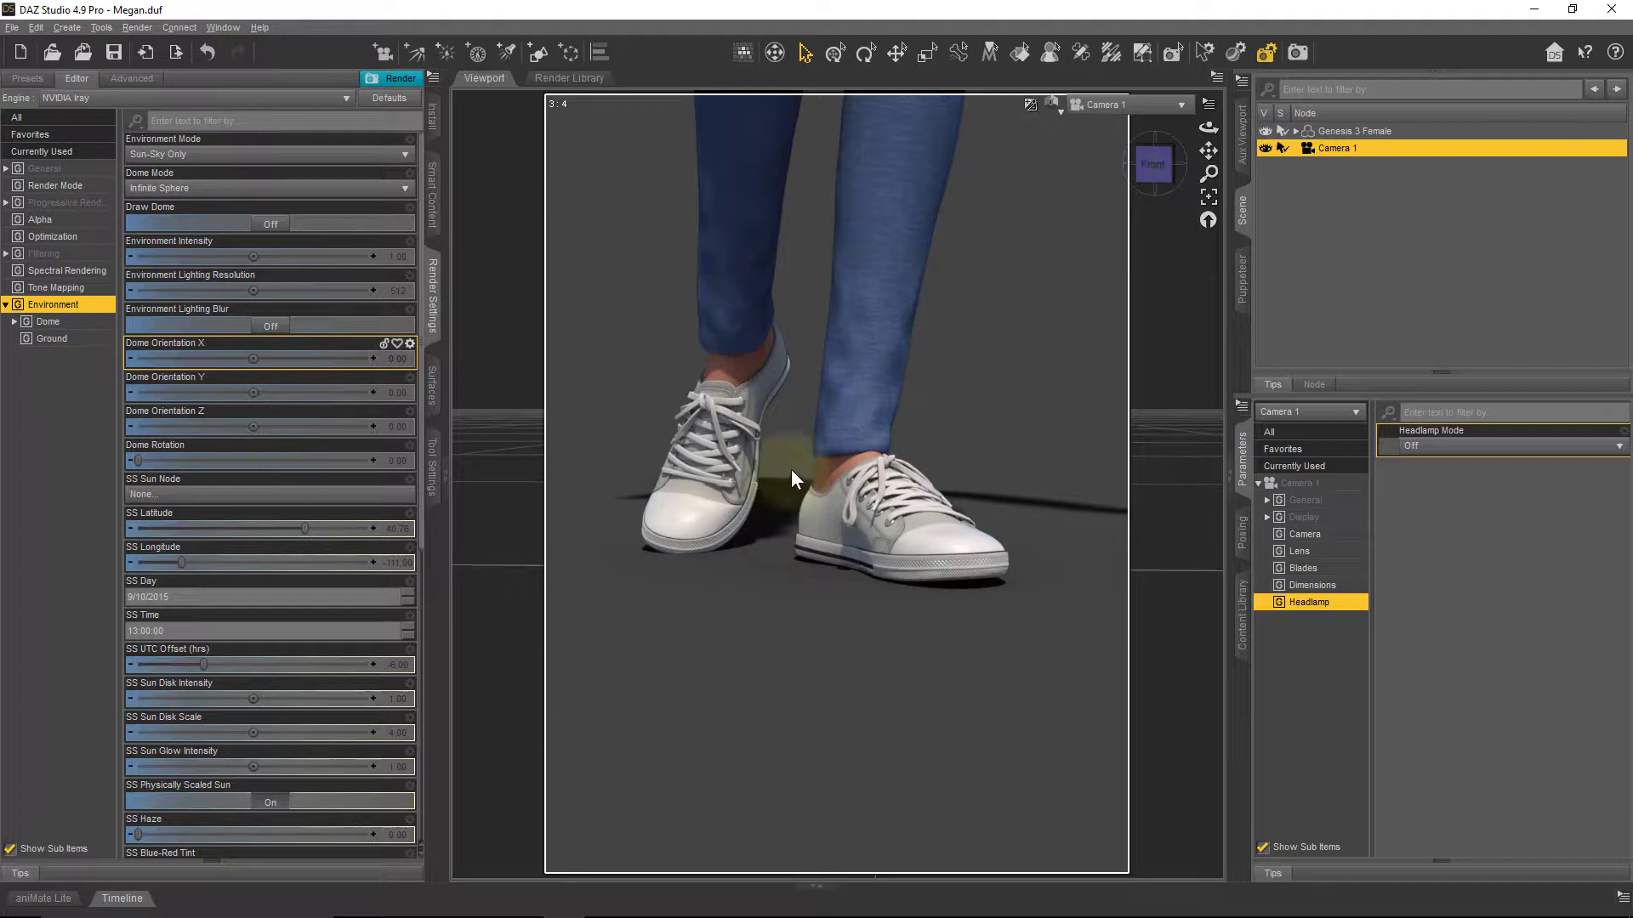
{"action": "left_click", "coordinate": [89, 340]}
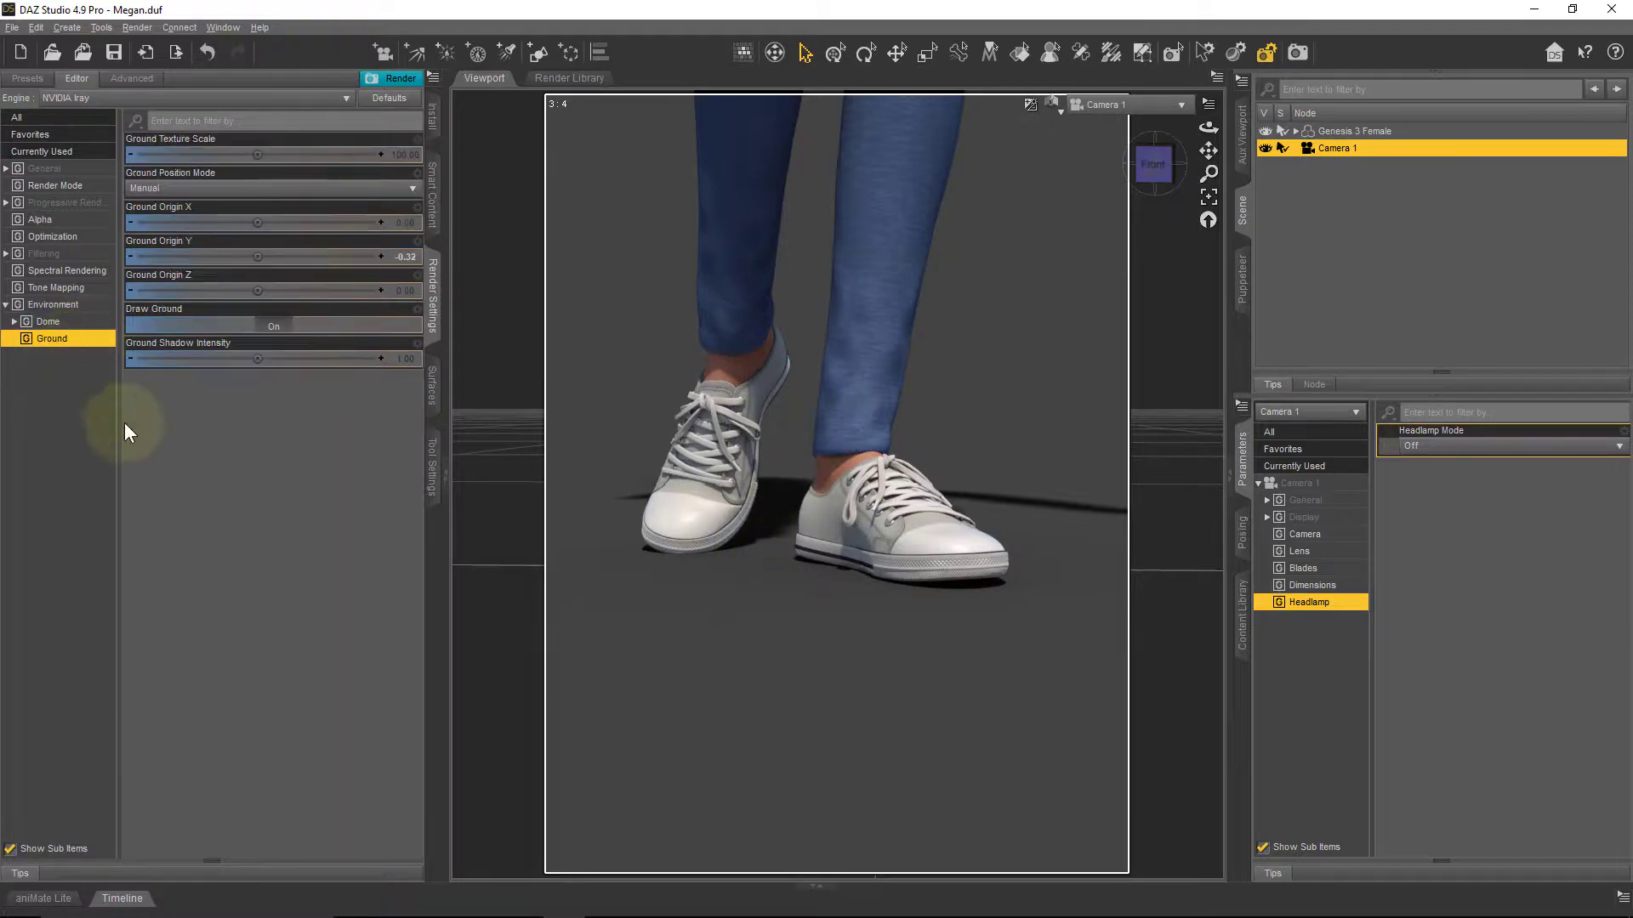
{"action": "left_click", "coordinate": [285, 330]}
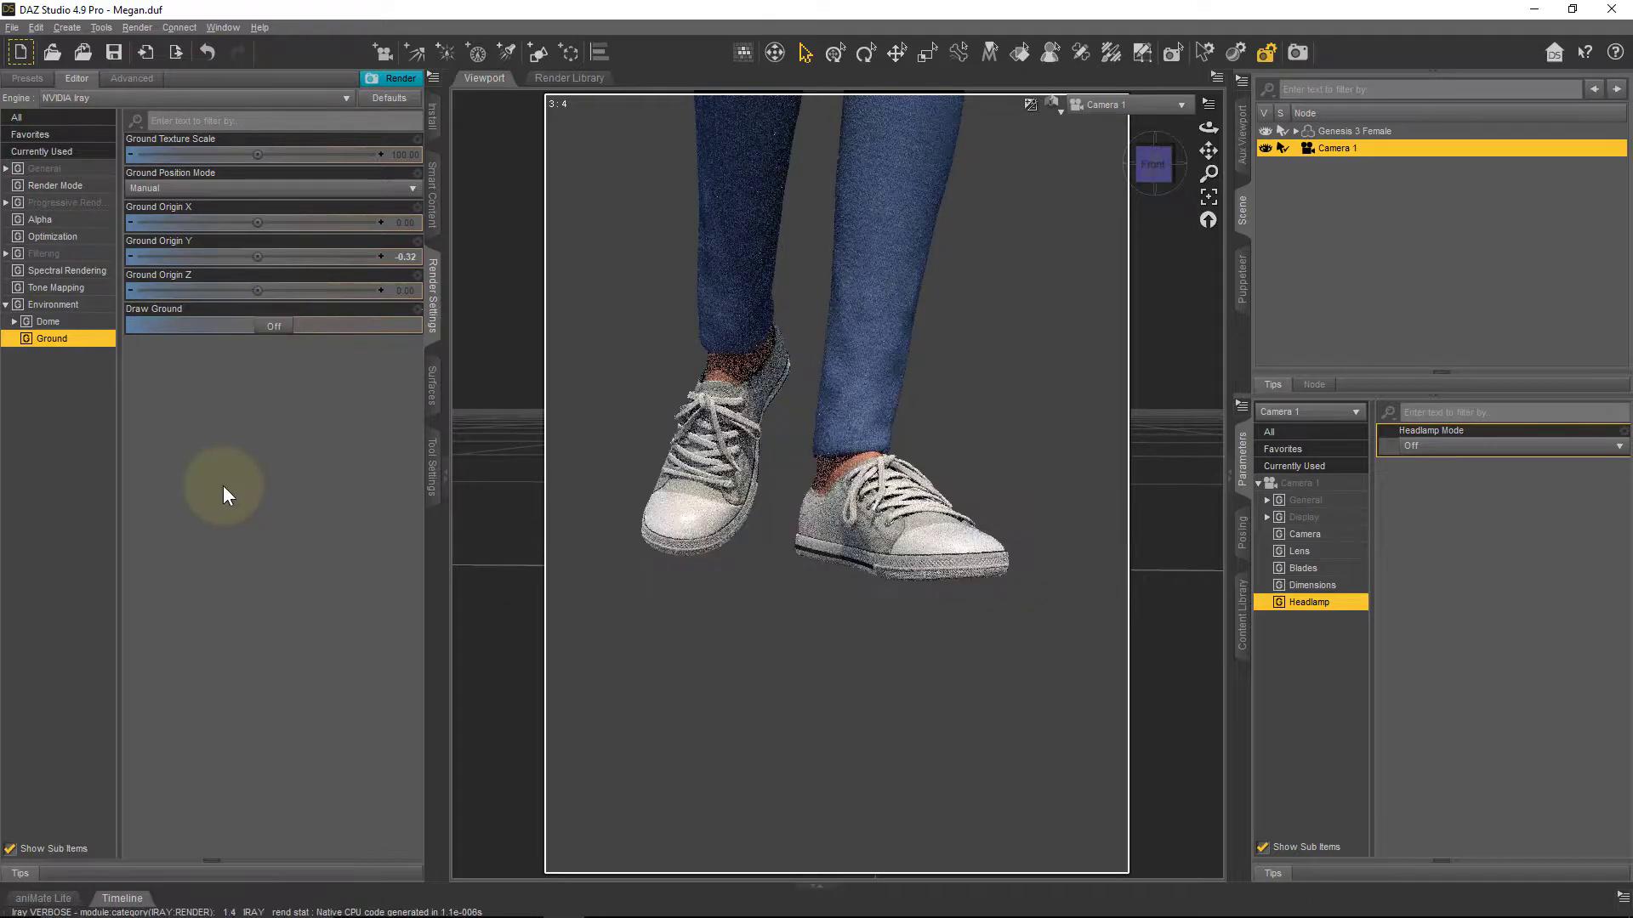